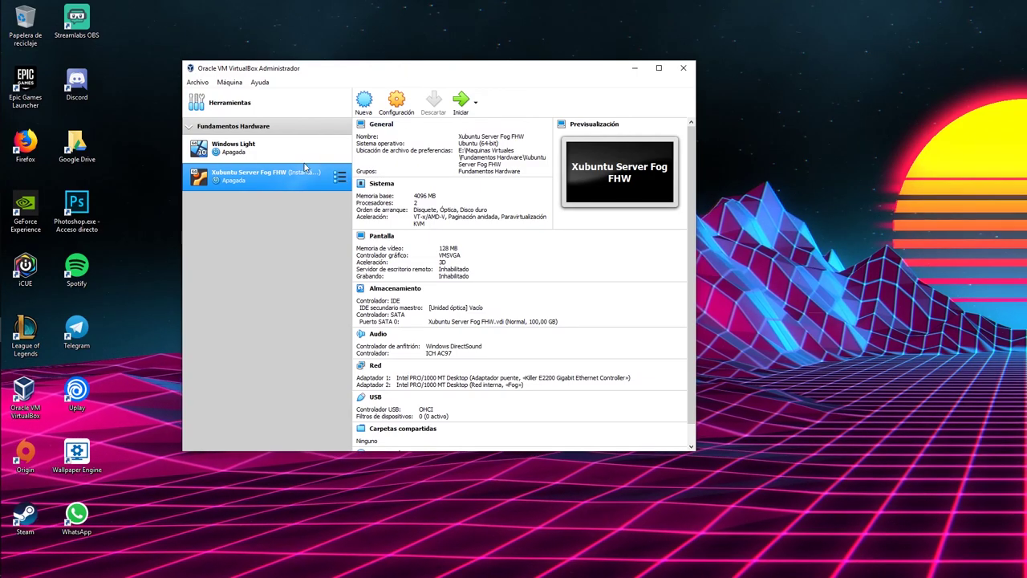
Step: Glance at the Windows Light VM, then open Configuración for the Xubuntu Server Fog FHW machine
click(265, 155)
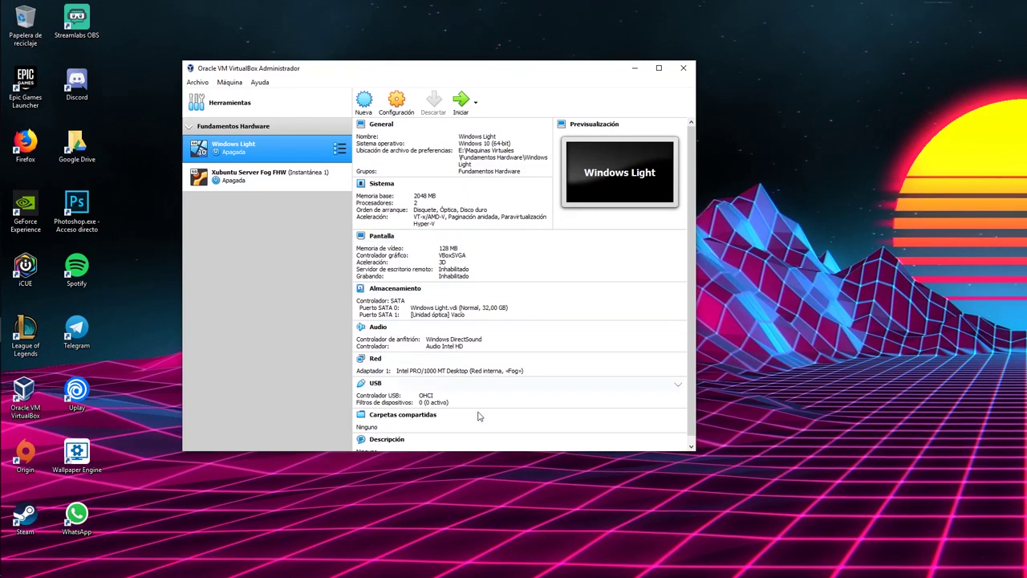
click(215, 183)
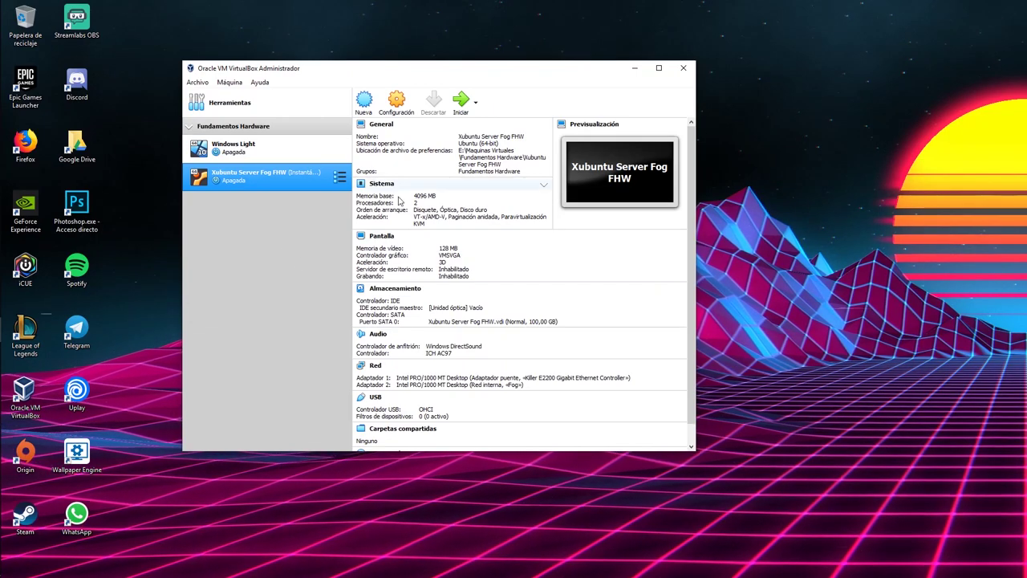
click(397, 113)
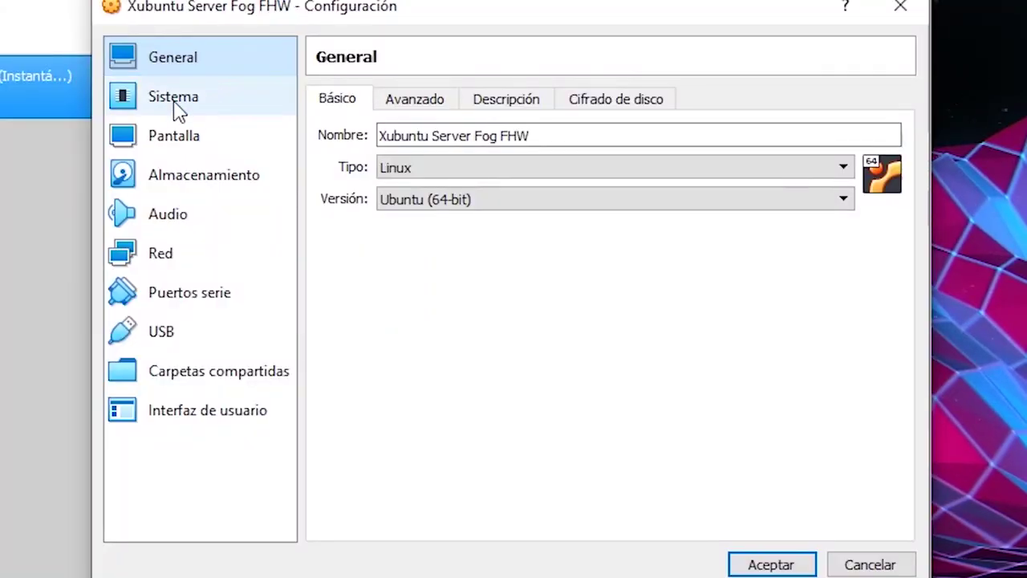
Step: Review the Xubuntu server's 4096 MB base memory, boot order, display and storage settings unchanged
click(367, 183)
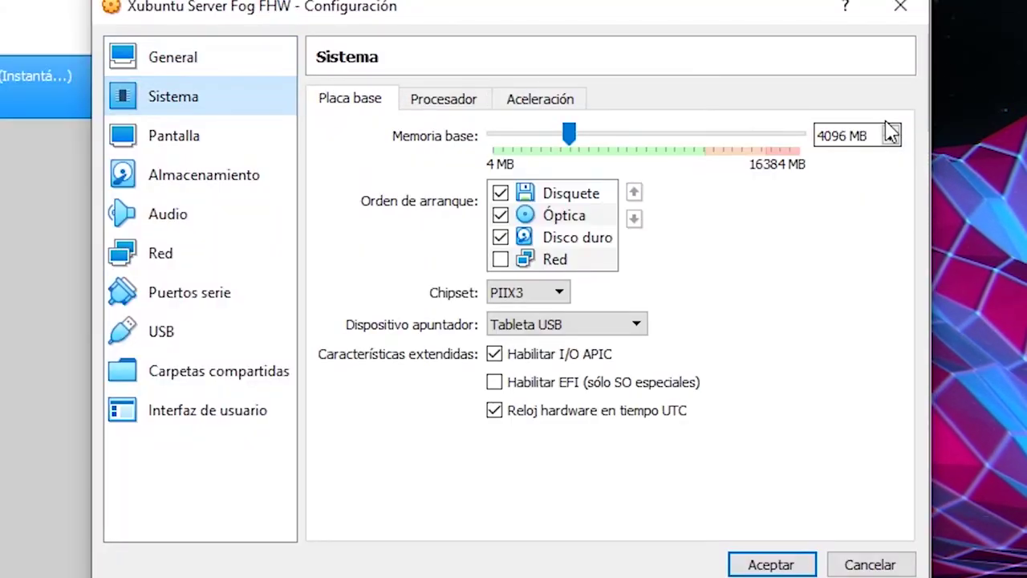
double_click(850, 135)
key(Left)
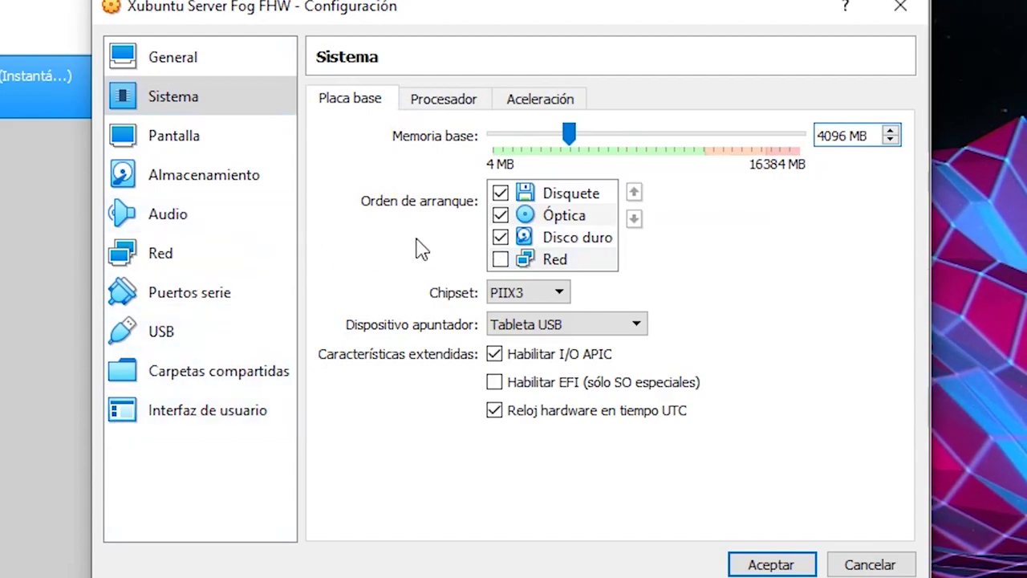
click(198, 154)
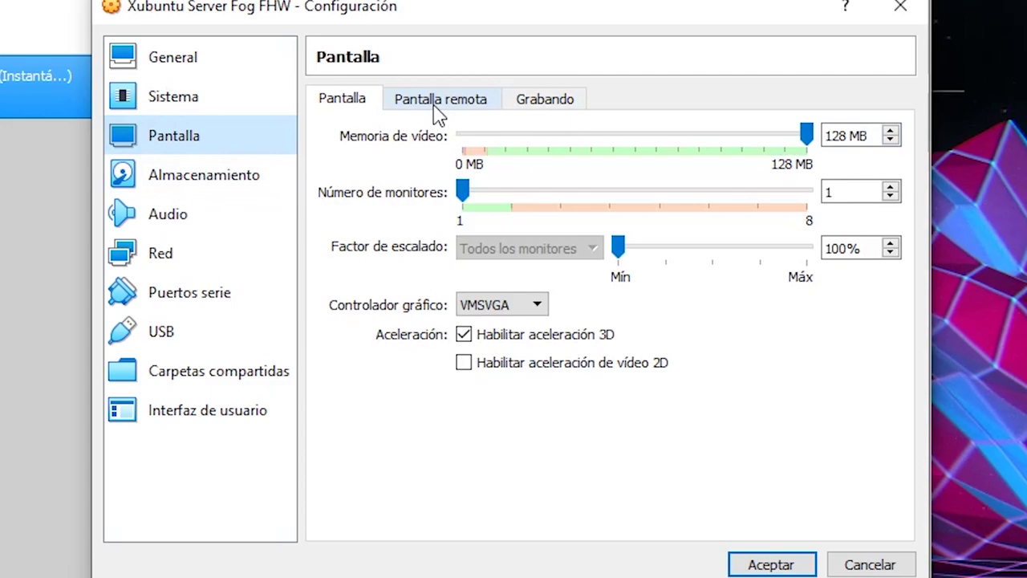
click(186, 106)
drag(839, 143, 815, 141)
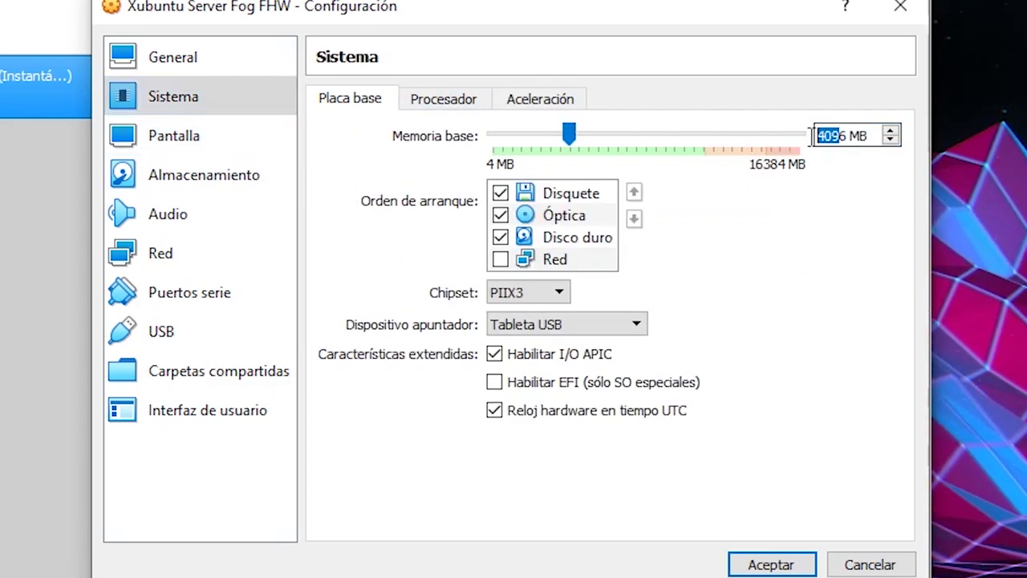
click(196, 181)
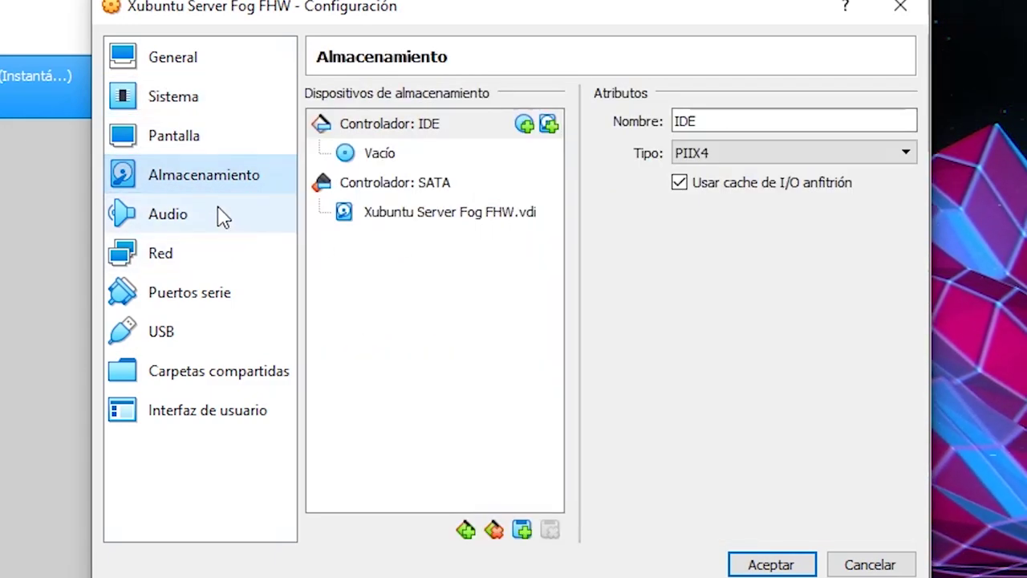
Step: Check the network settings: adapter 1 bridged, adapter 2 on internal network Fog
click(160, 265)
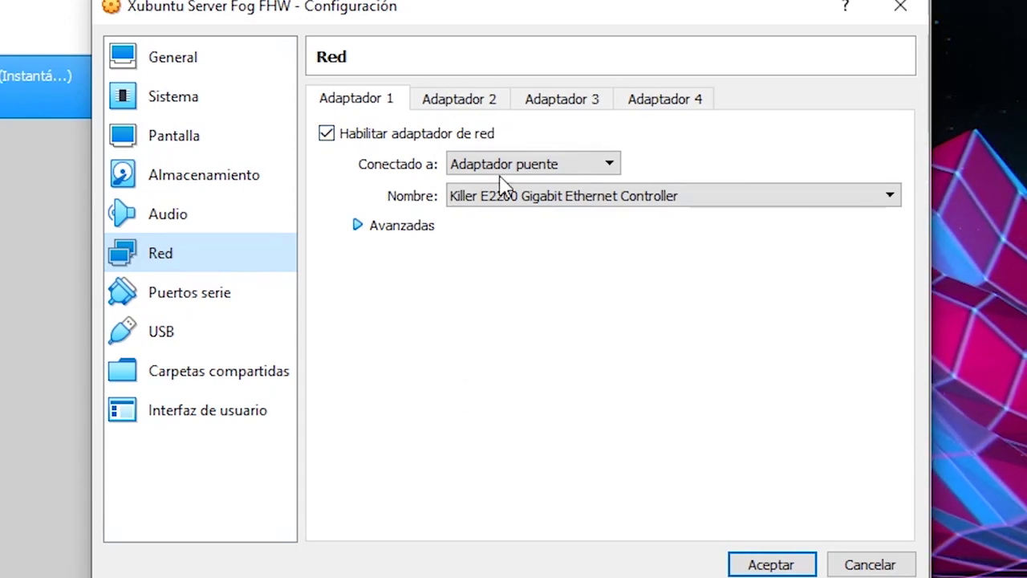
click(555, 165)
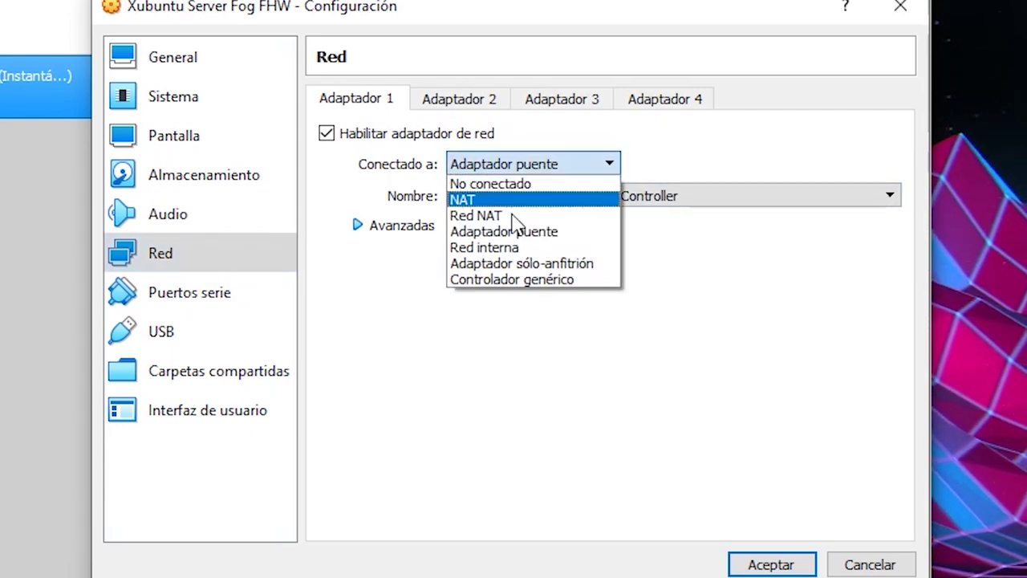
click(722, 281)
click(426, 99)
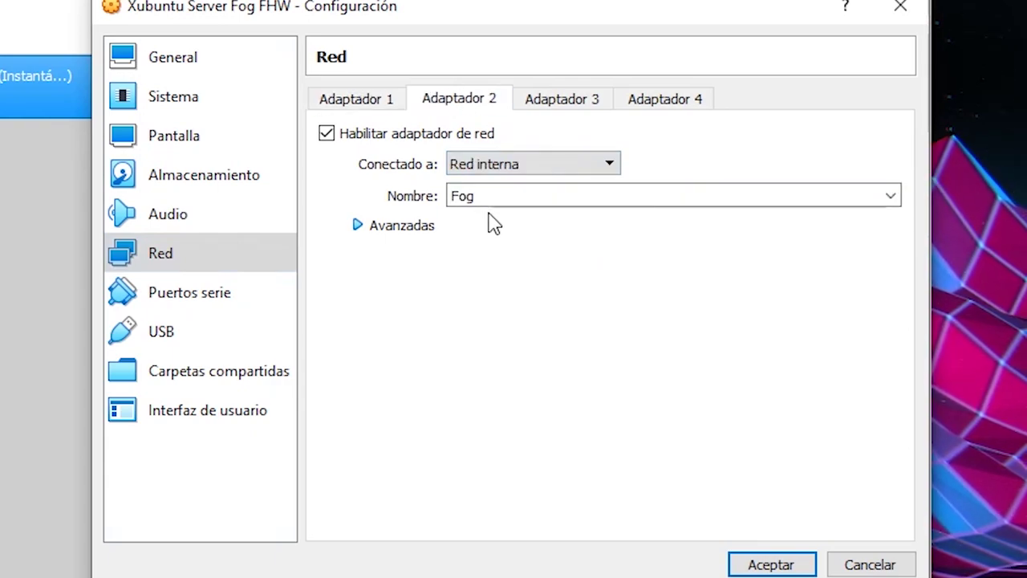
drag(502, 196, 447, 196)
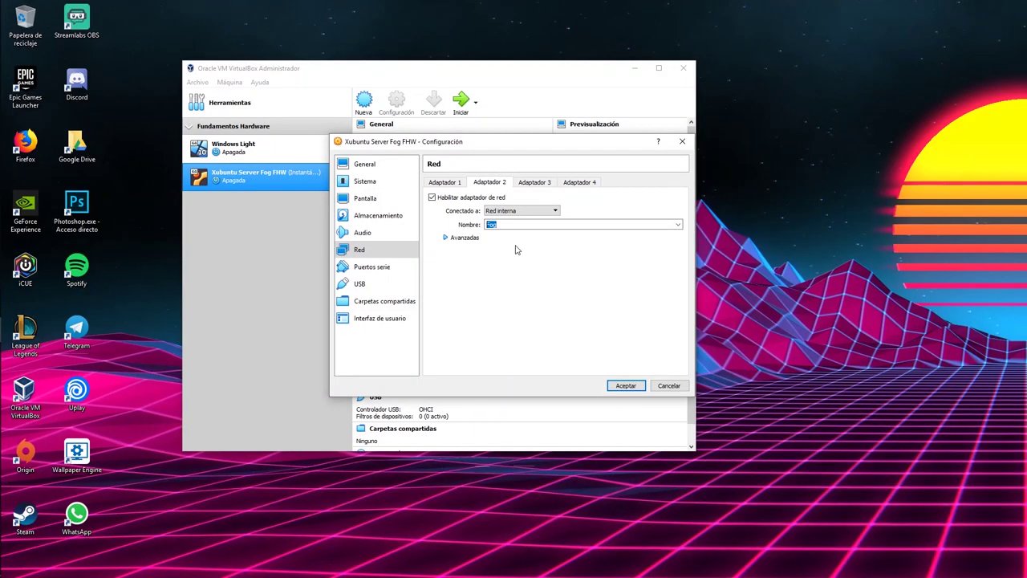
click(622, 385)
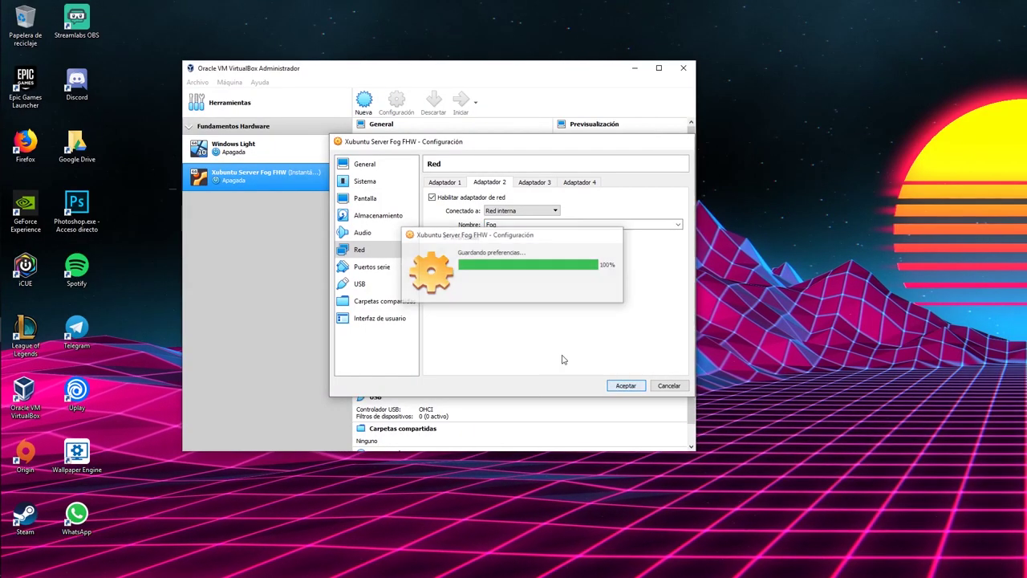
click(278, 156)
click(396, 101)
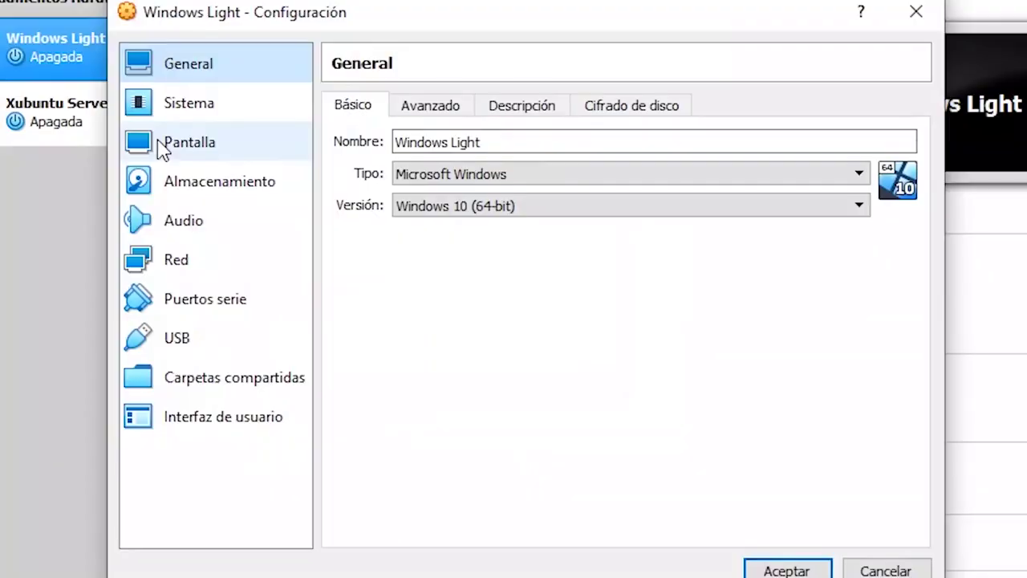
click(175, 273)
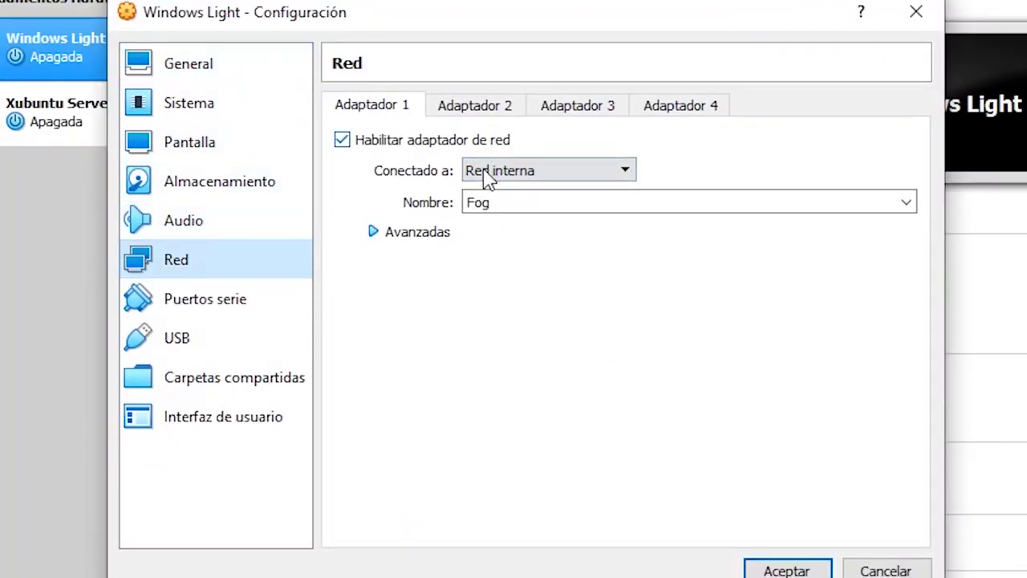
click(511, 170)
click(509, 181)
double_click(475, 201)
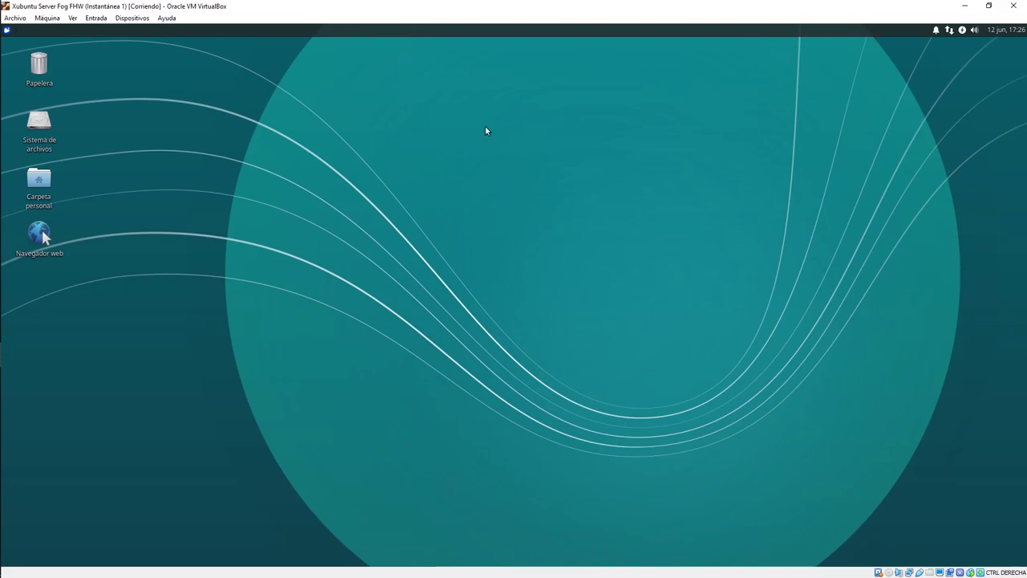
Step: Open Conexión cableada 2 for editing from the network connections editor
drag(612, 91, 241, 292)
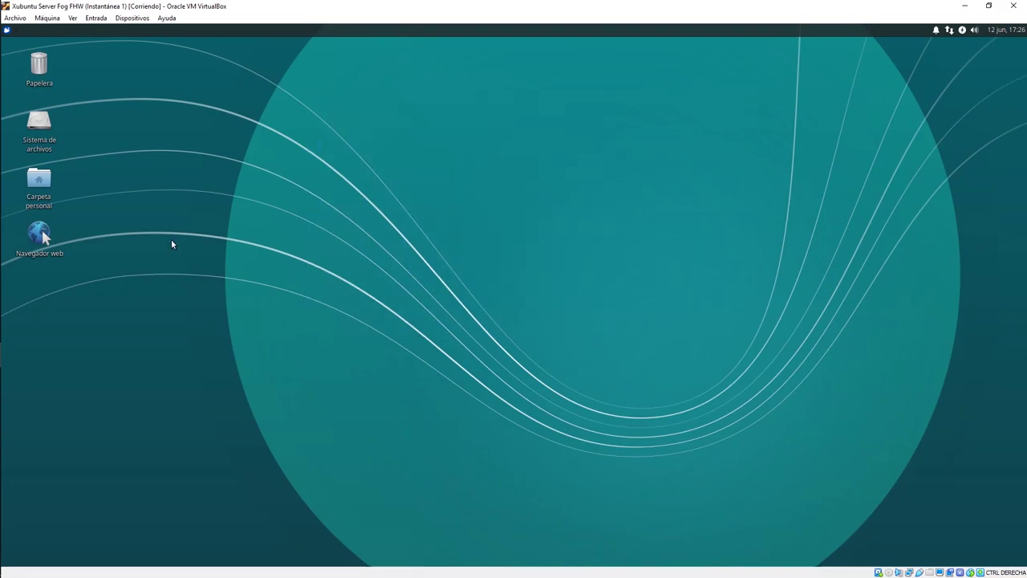
click(949, 30)
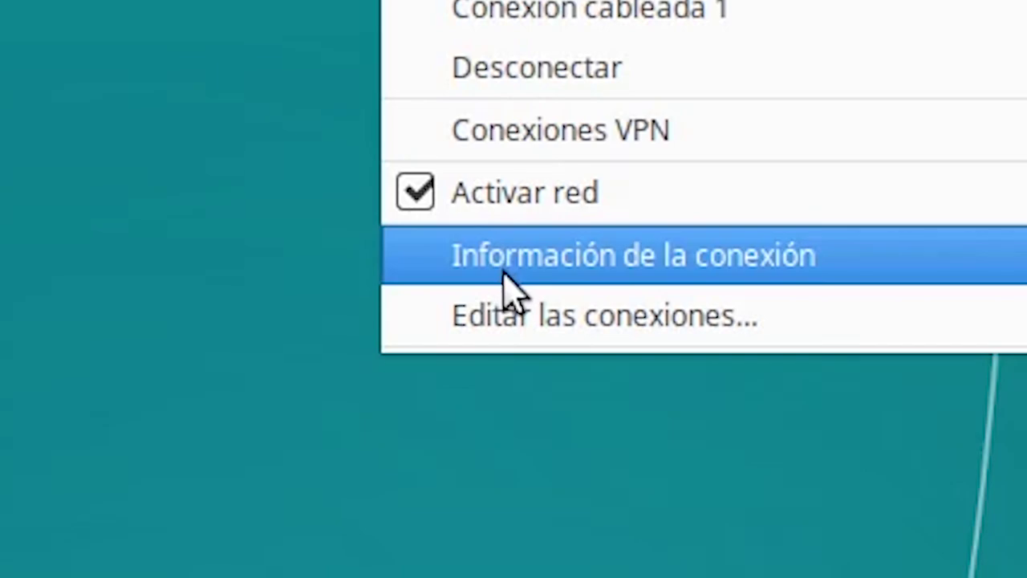
click(505, 286)
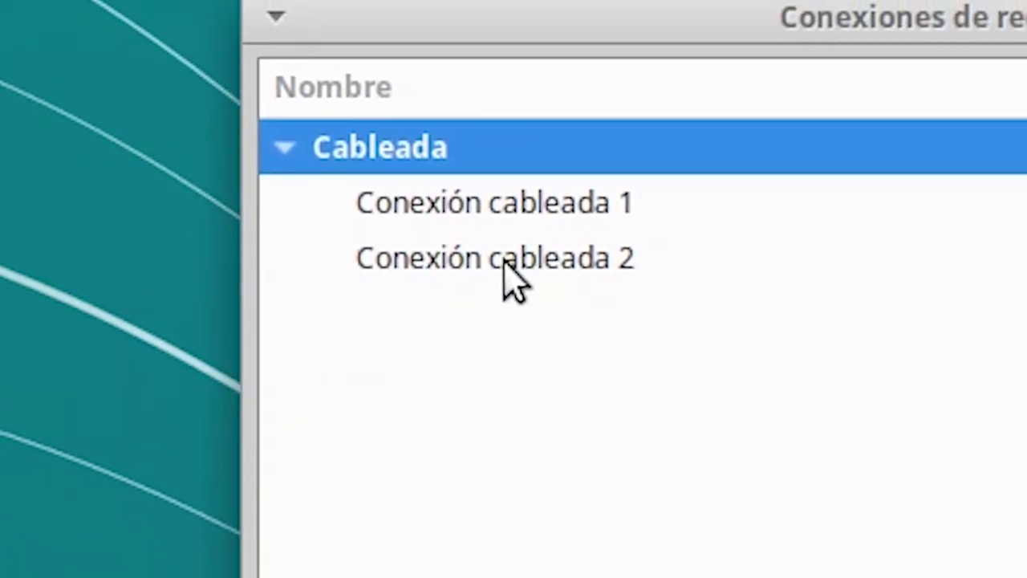
click(505, 265)
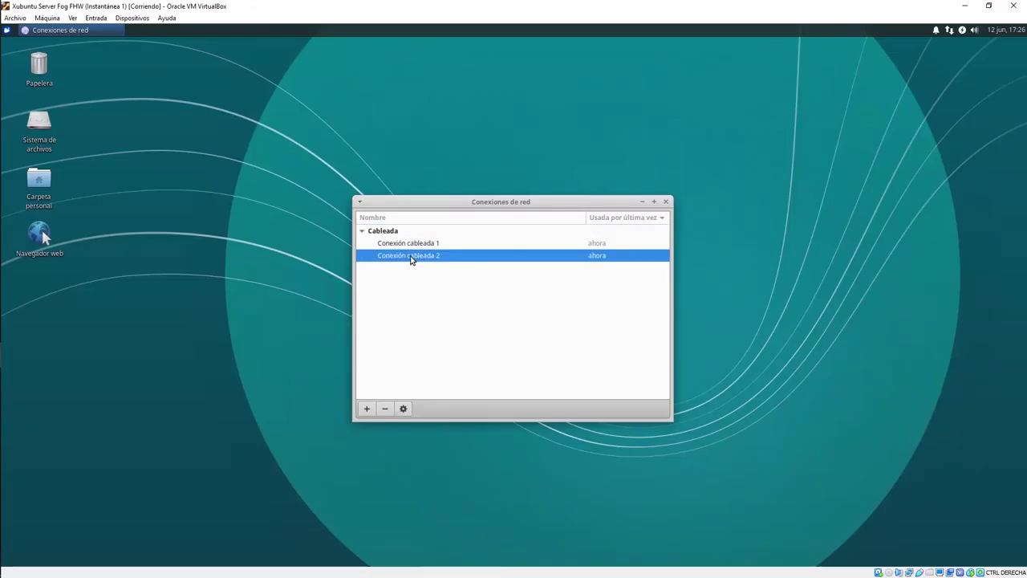
double_click(410, 259)
drag(492, 122, 428, 122)
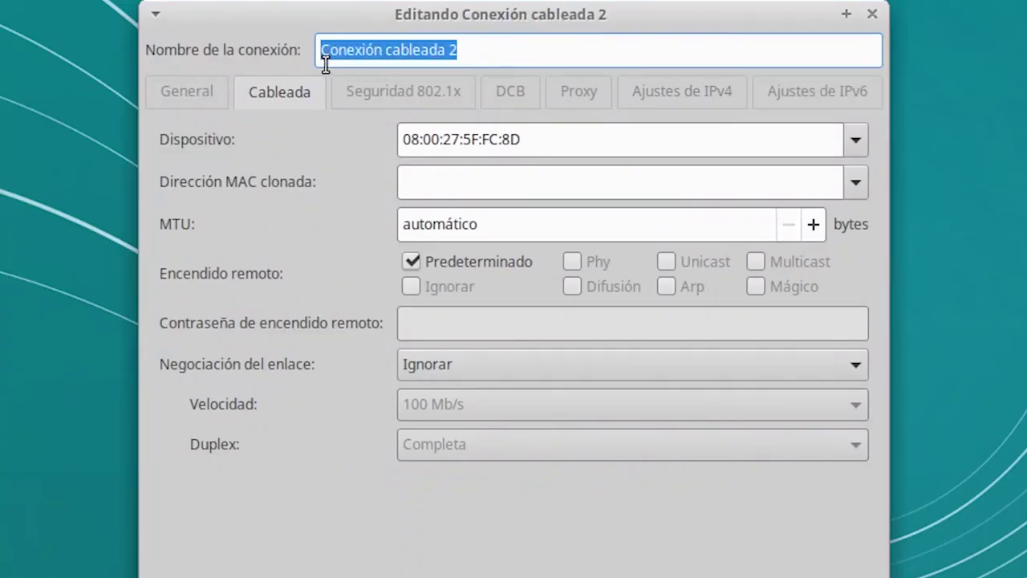
click(607, 48)
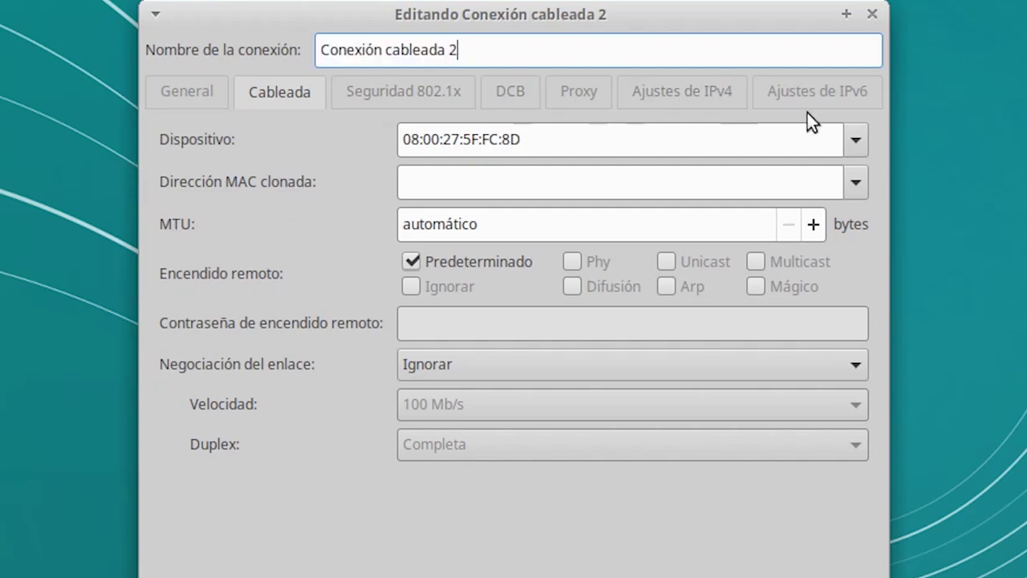
Step: Keep its IPv4 method Manual with address 192.168.1.2/24 and save the connection
click(740, 91)
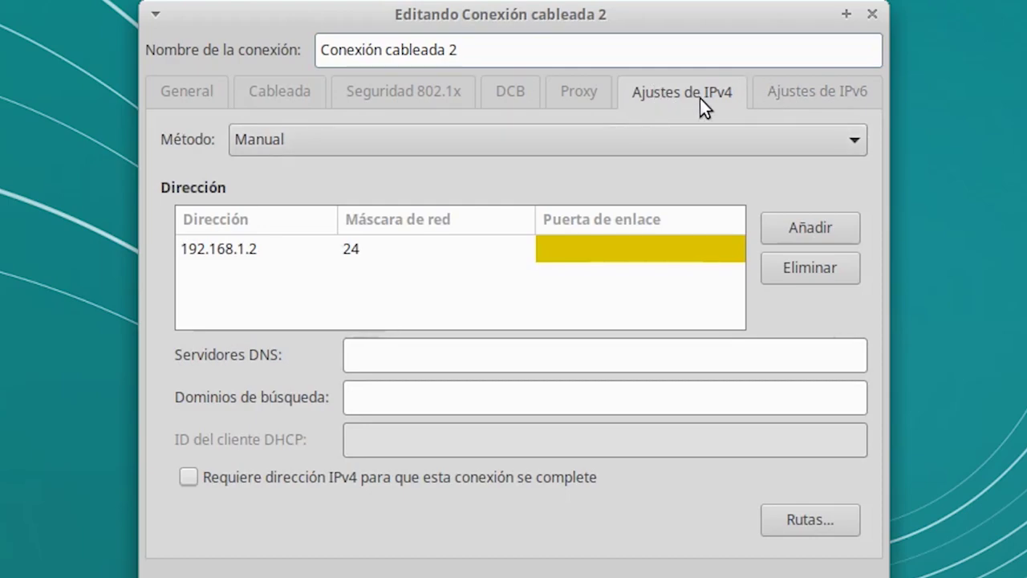
click(425, 147)
click(163, 135)
click(190, 251)
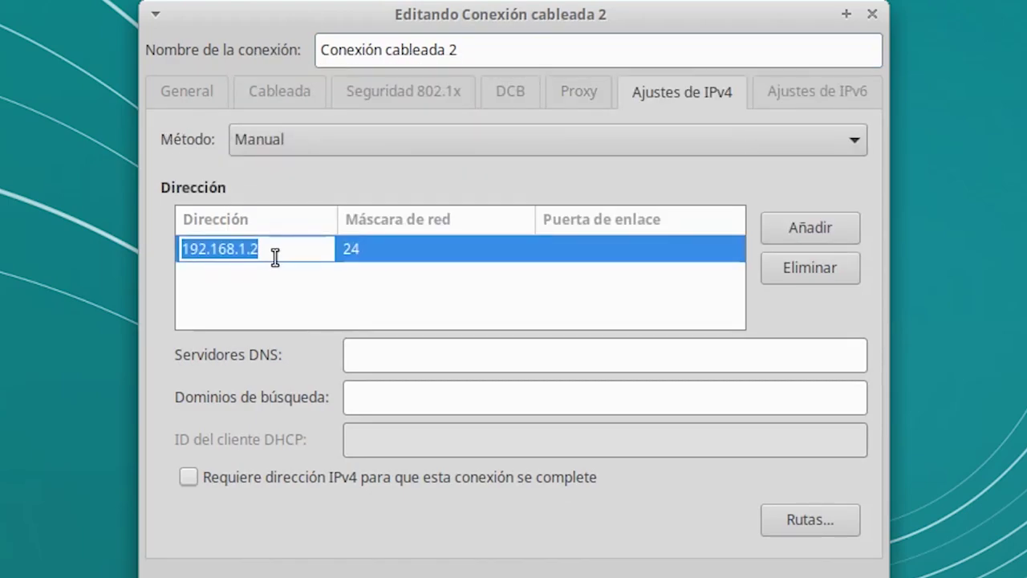
click(274, 304)
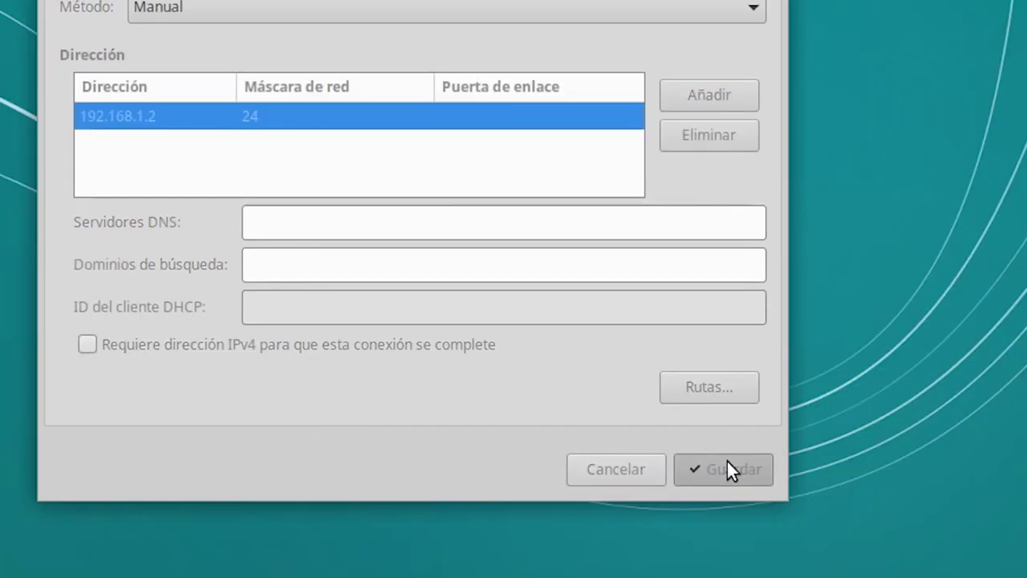
click(727, 469)
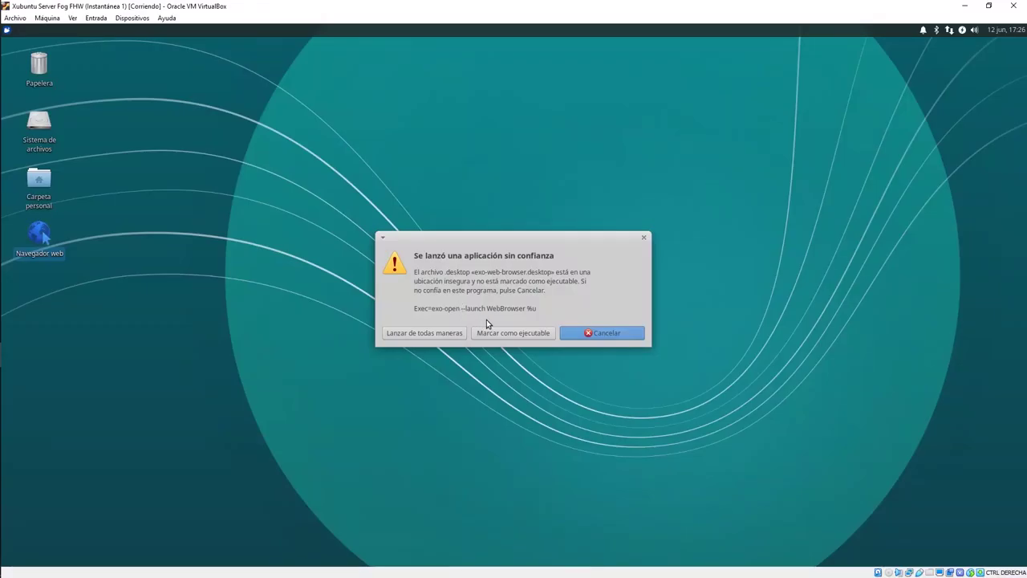
click(491, 332)
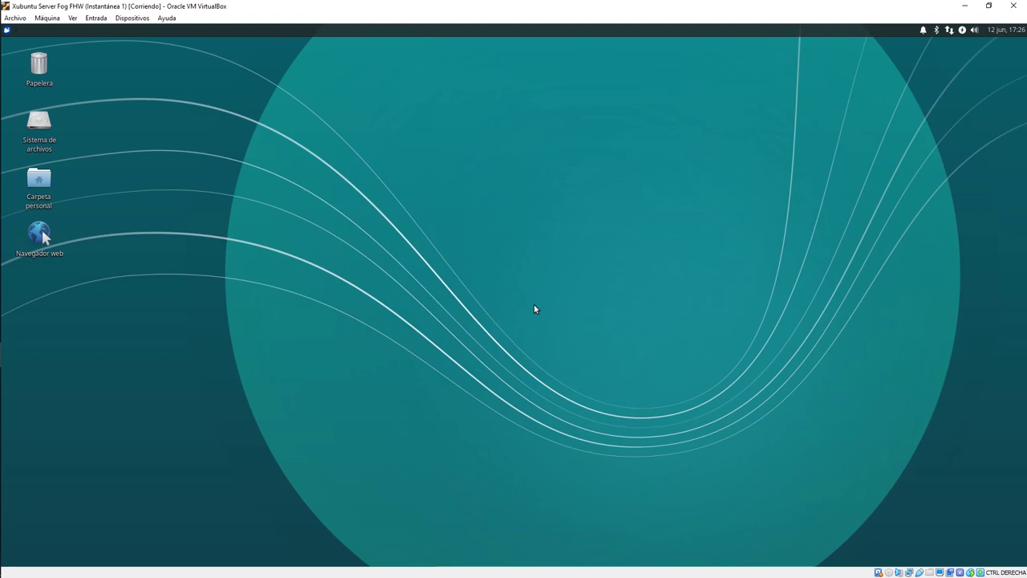
Step: Search the web for 'fog project' and open the FOG Project download page
text(f)
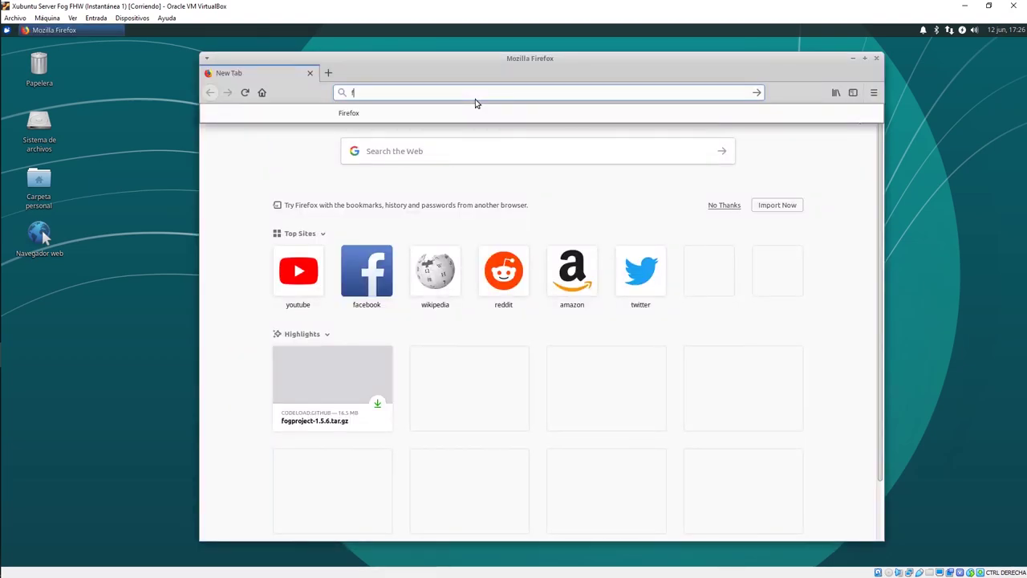
text(og project)
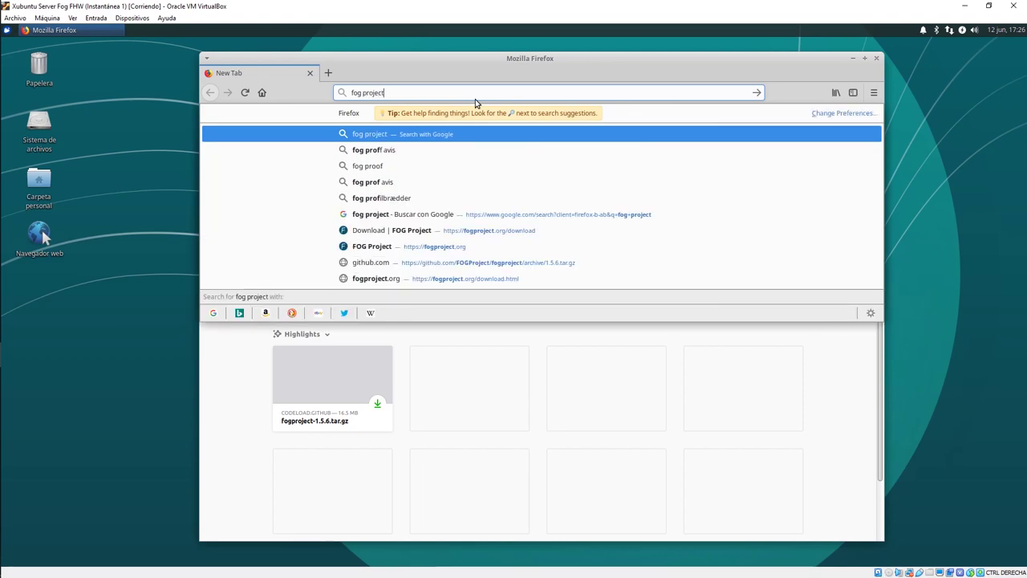
key(Return)
click(377, 285)
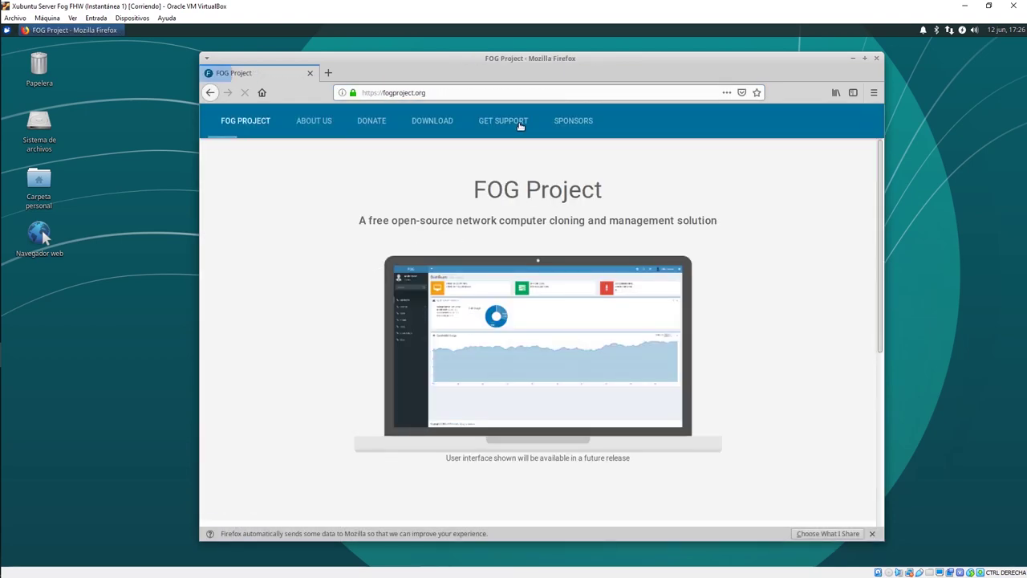
click(431, 124)
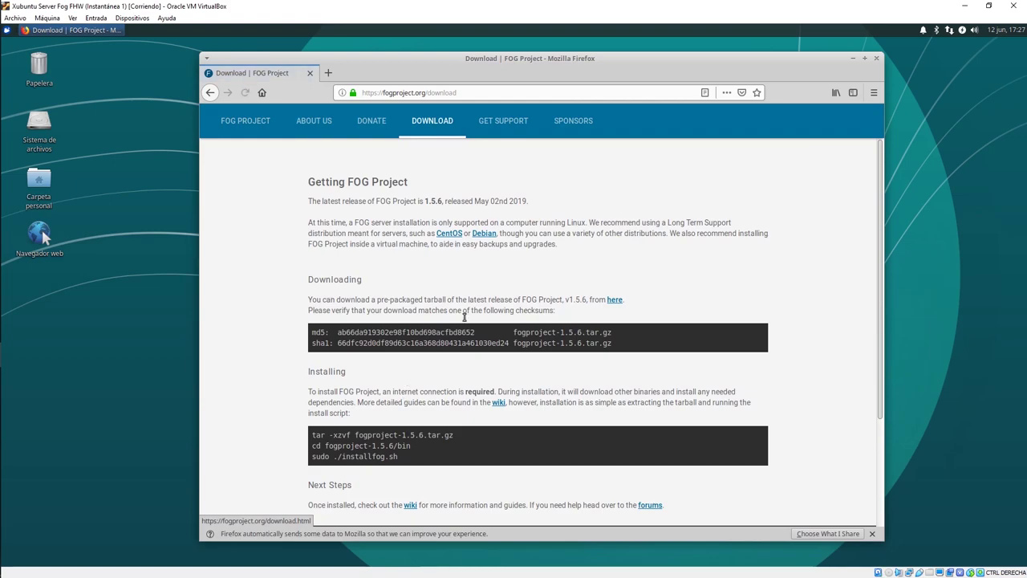
Step: Start the FOG 1.5.6 tarball download, cancel the duplicate, and close the downloads list
click(618, 302)
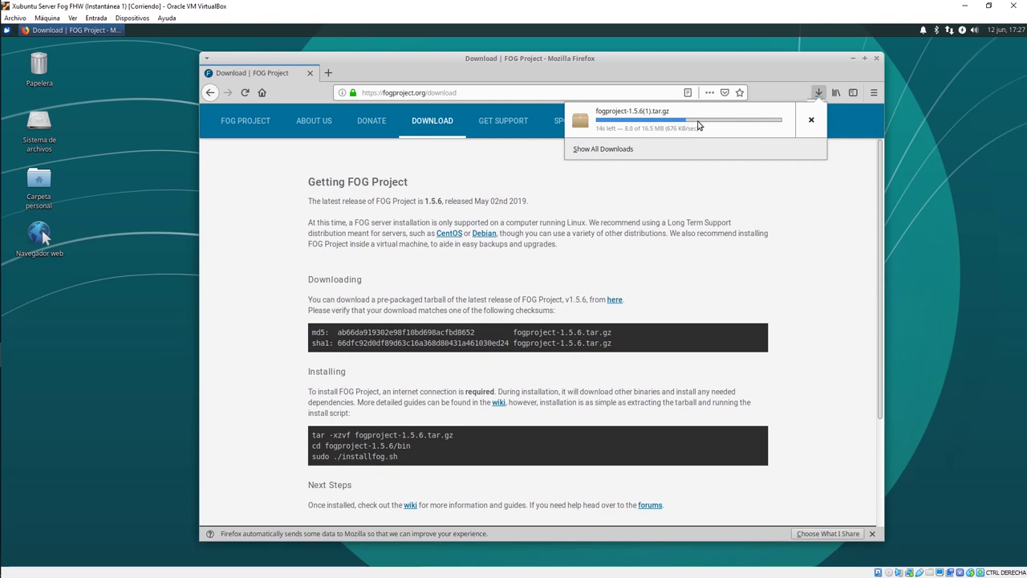
click(810, 119)
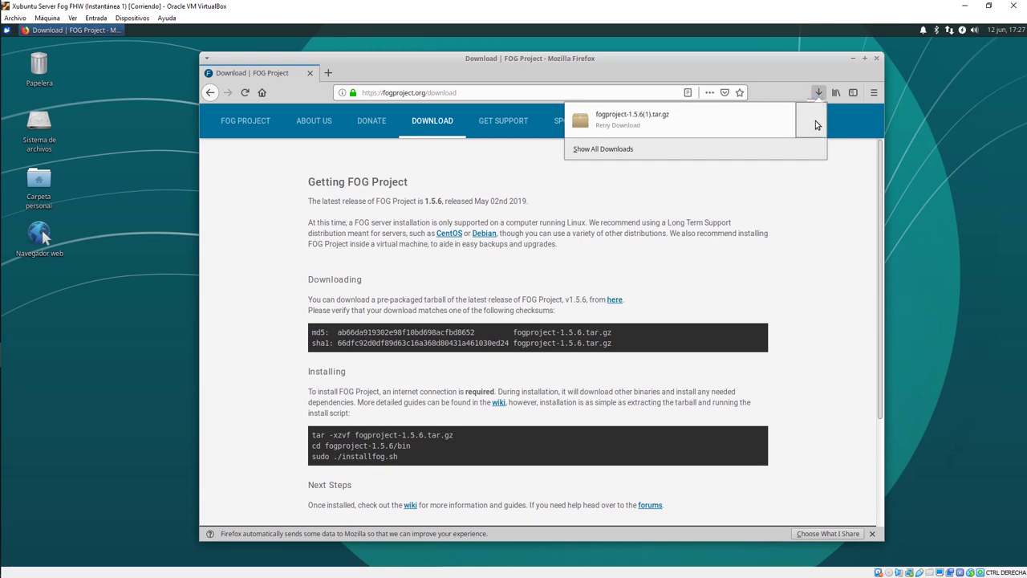
click(880, 61)
Step: Close Firefox and launch a terminal from the Applications menu, placing it upper right
click(877, 58)
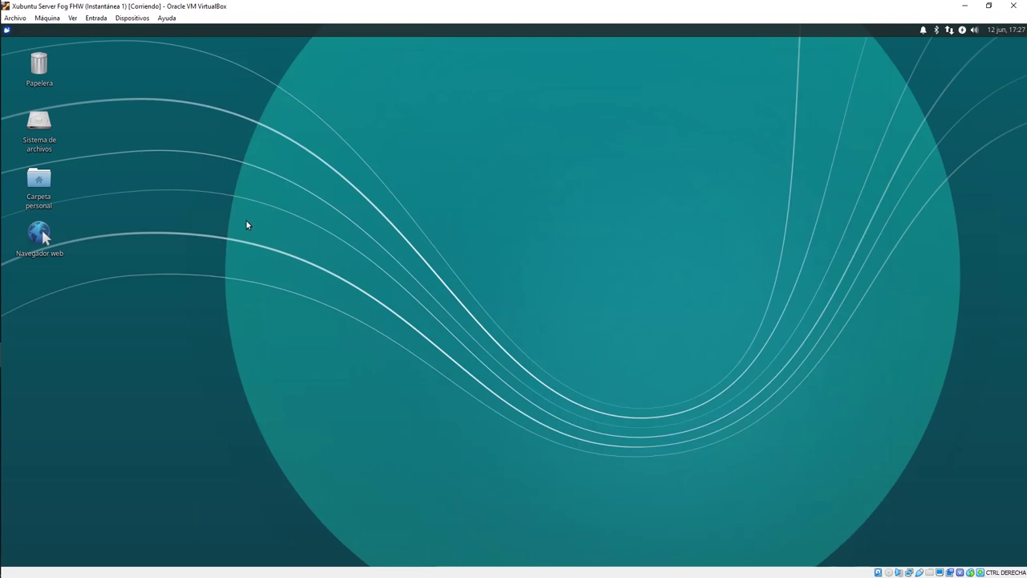
click(7, 31)
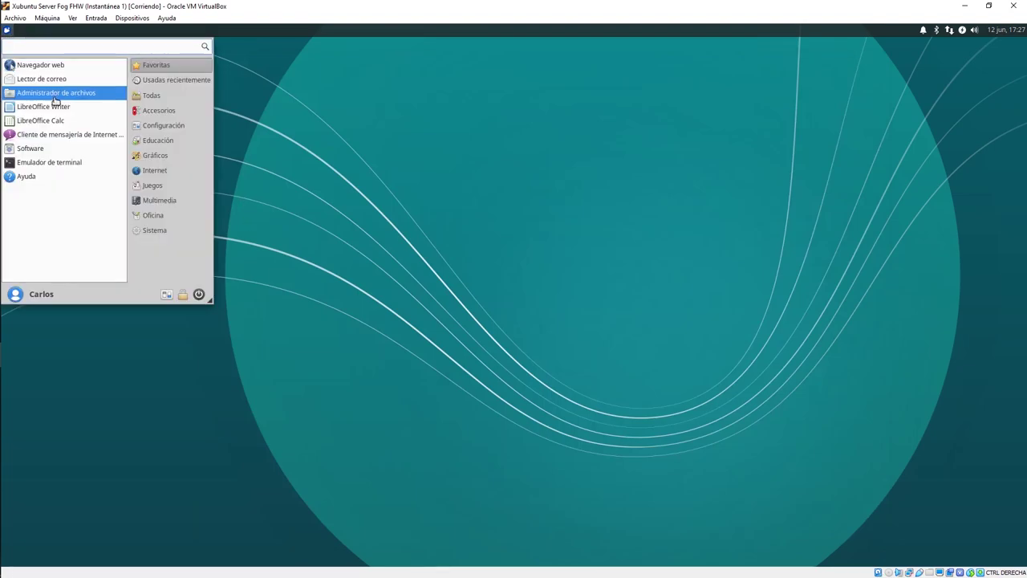
click(60, 162)
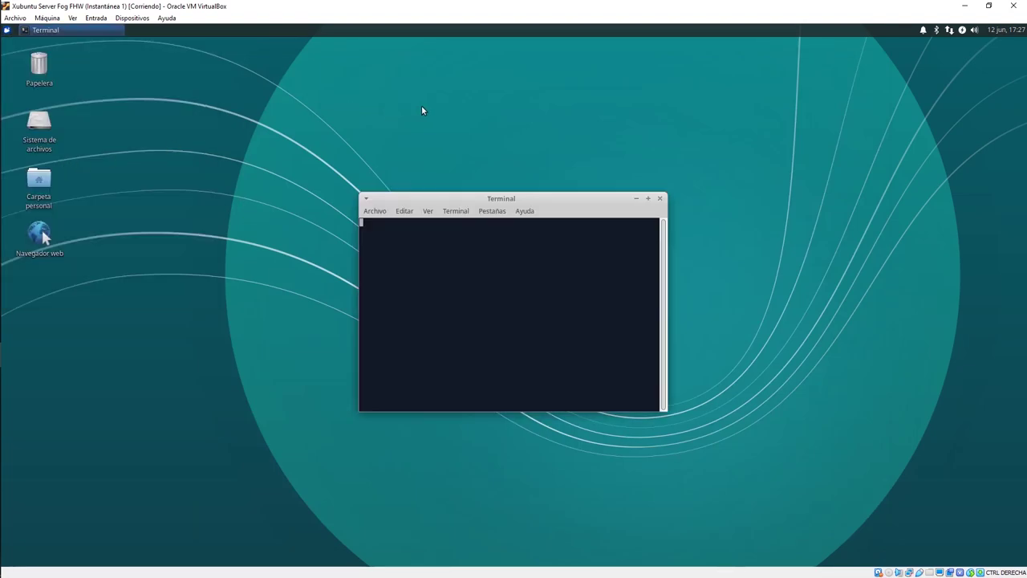
drag(489, 207, 543, 93)
Step: Browse in Thunar to Descargas/fogproject-1.5.6/bin, showing installfog.sh and error_logs
double_click(39, 179)
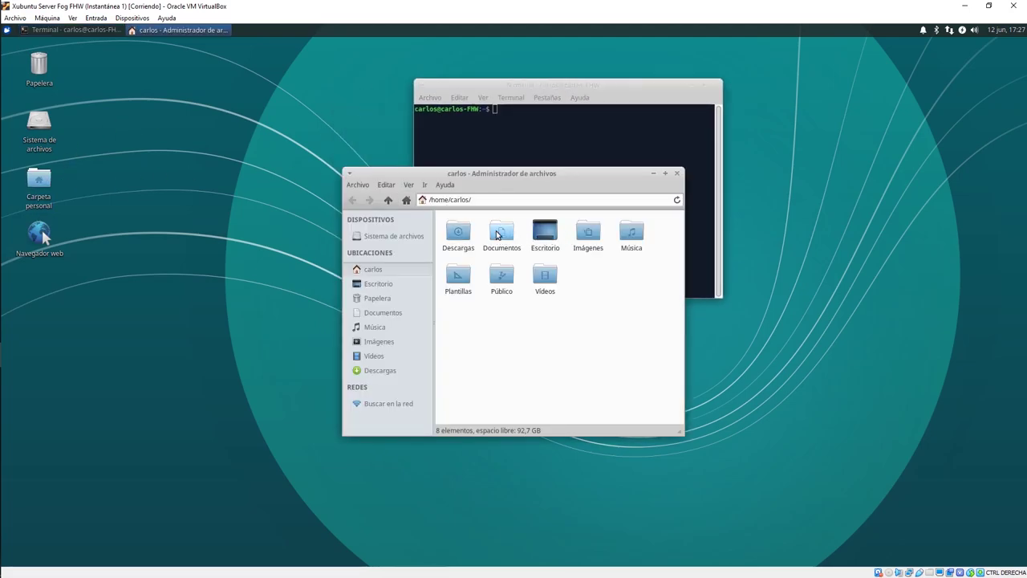
double_click(458, 233)
click(468, 233)
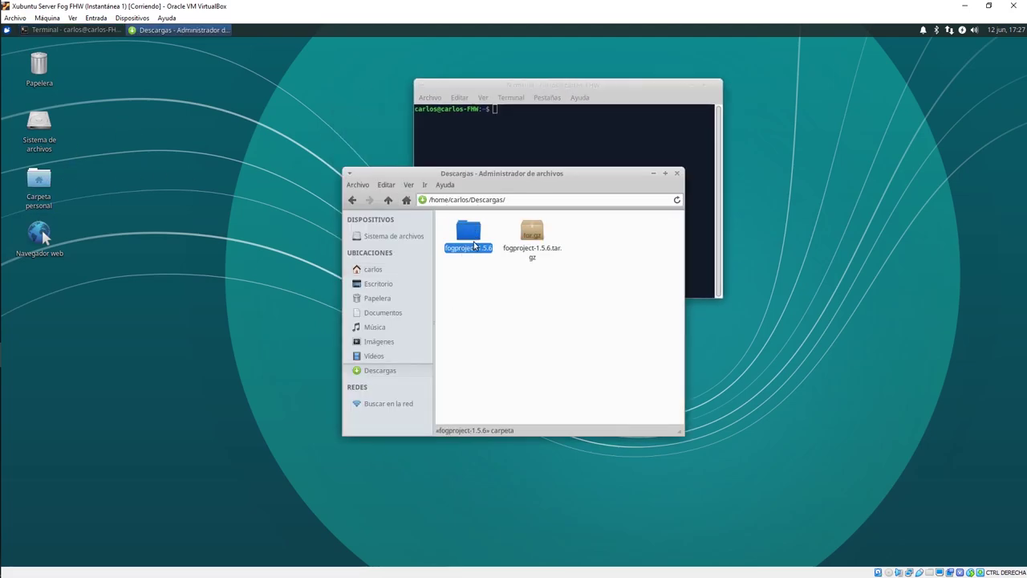
drag(531, 171, 242, 69)
click(264, 196)
drag(244, 134, 189, 141)
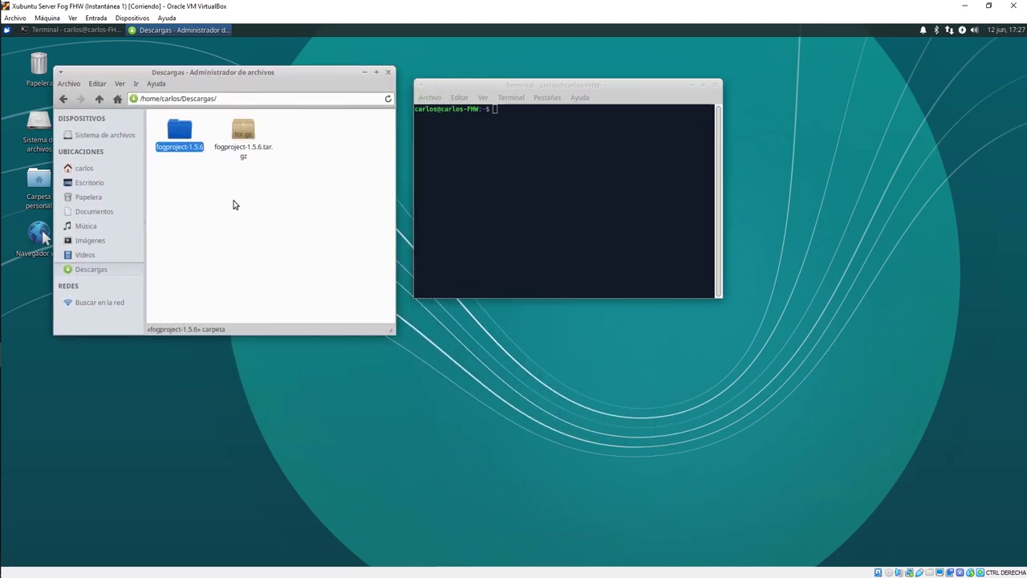
click(178, 128)
double_click(178, 128)
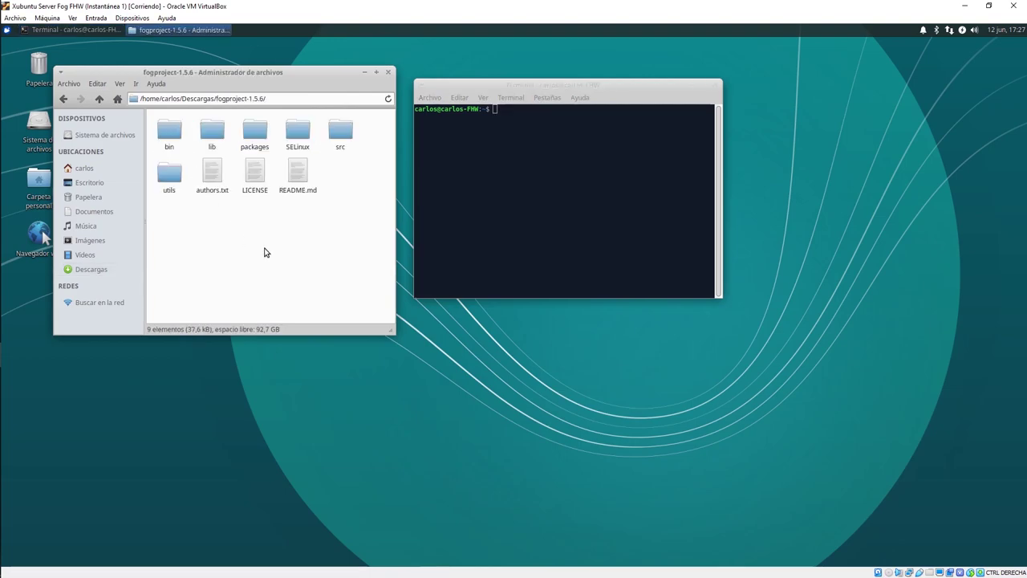
drag(281, 99, 133, 102)
double_click(171, 137)
drag(297, 101, 139, 87)
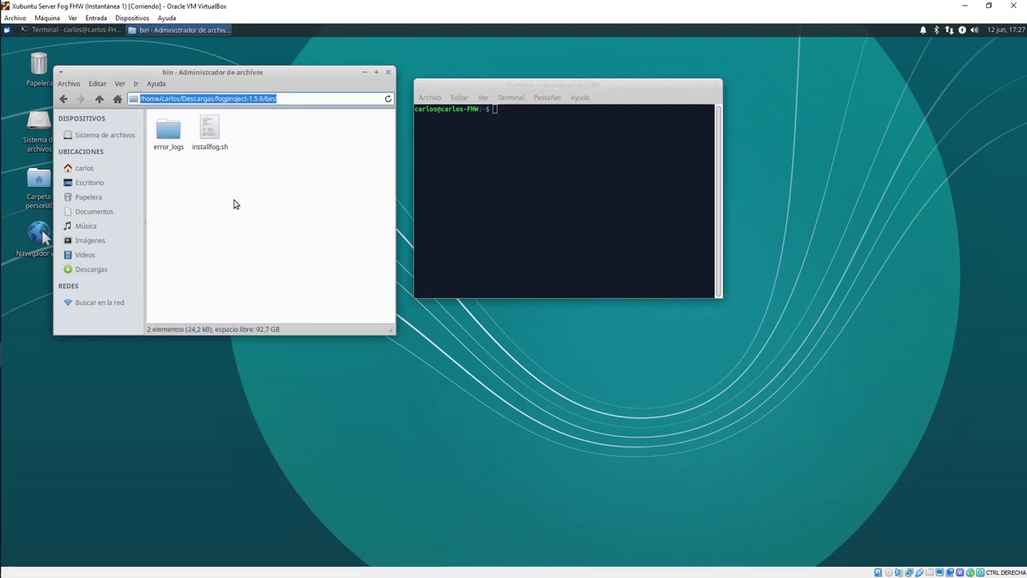
Step: Run cd ./Descargas/fogproject-1.5.6/bin/ via Tab completion, then close the Thunar window
click(572, 179)
text(cd)
text( .)
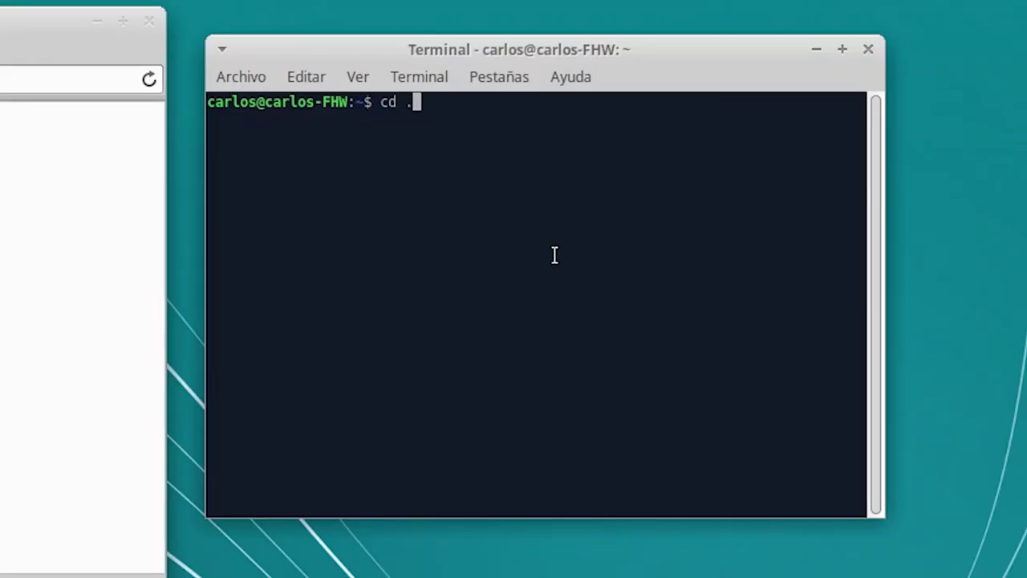
text(/D)
key(Tab)
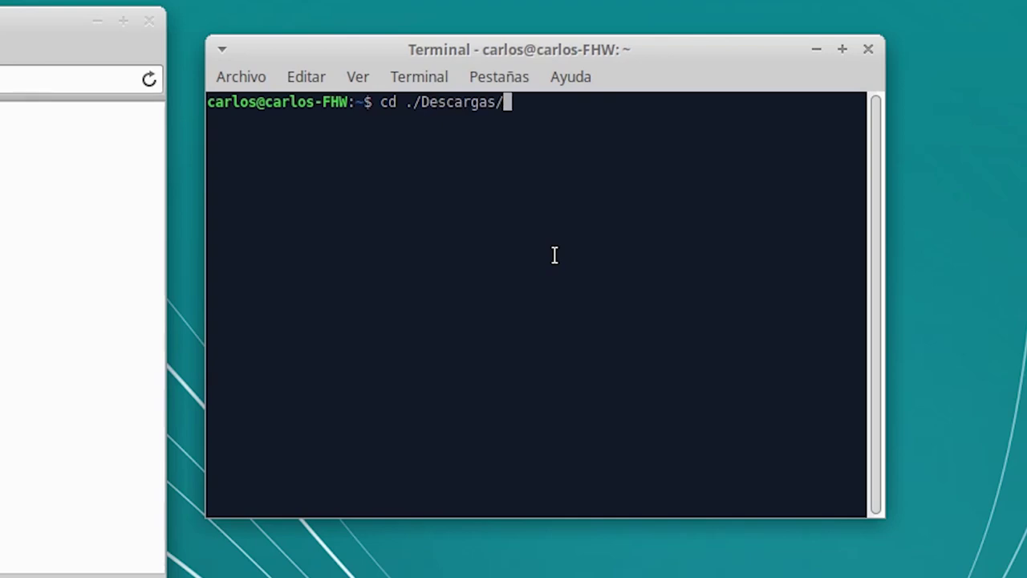
text(f)
key(Tab)
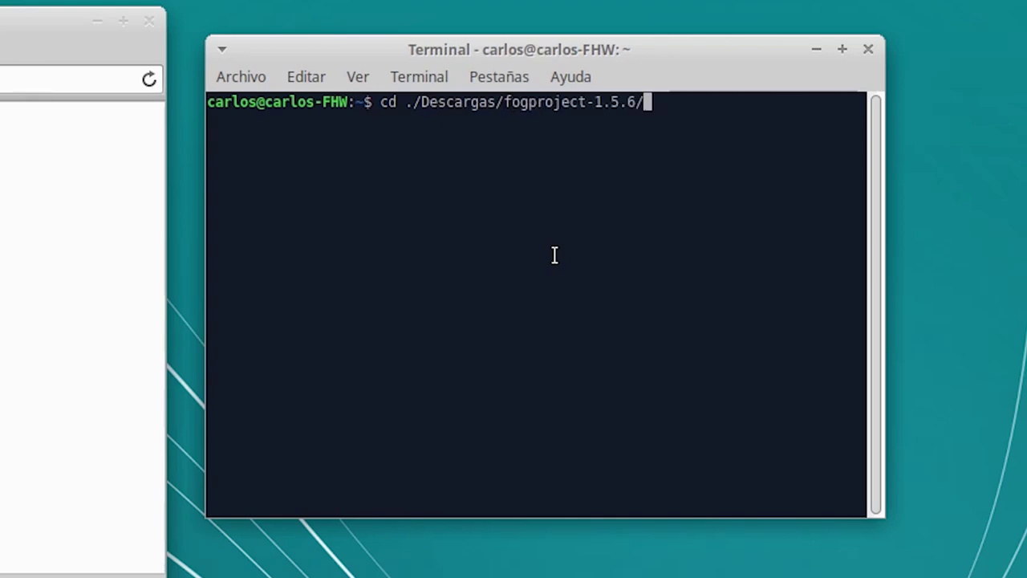
text(b)
key(Tab)
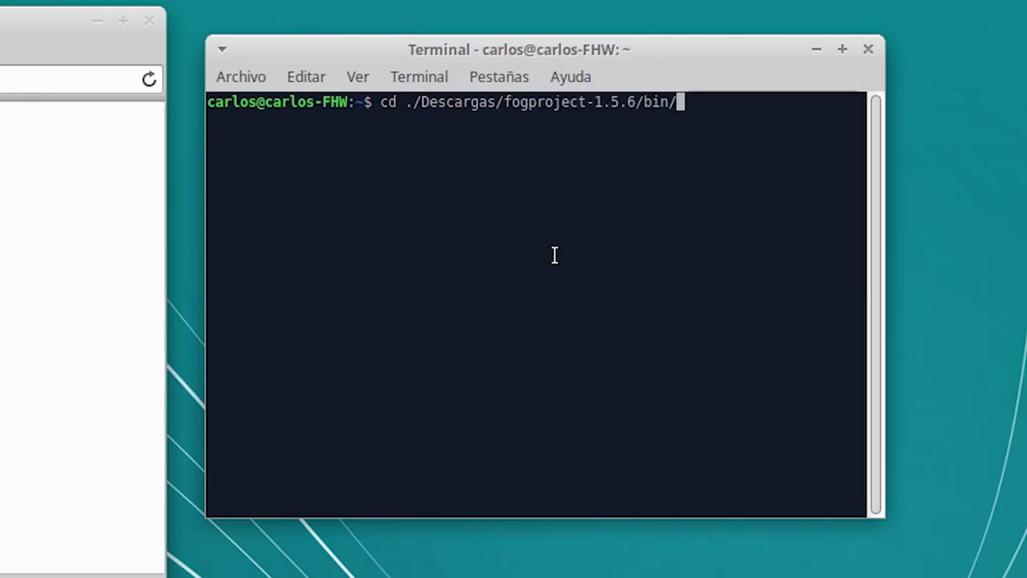
key(Return)
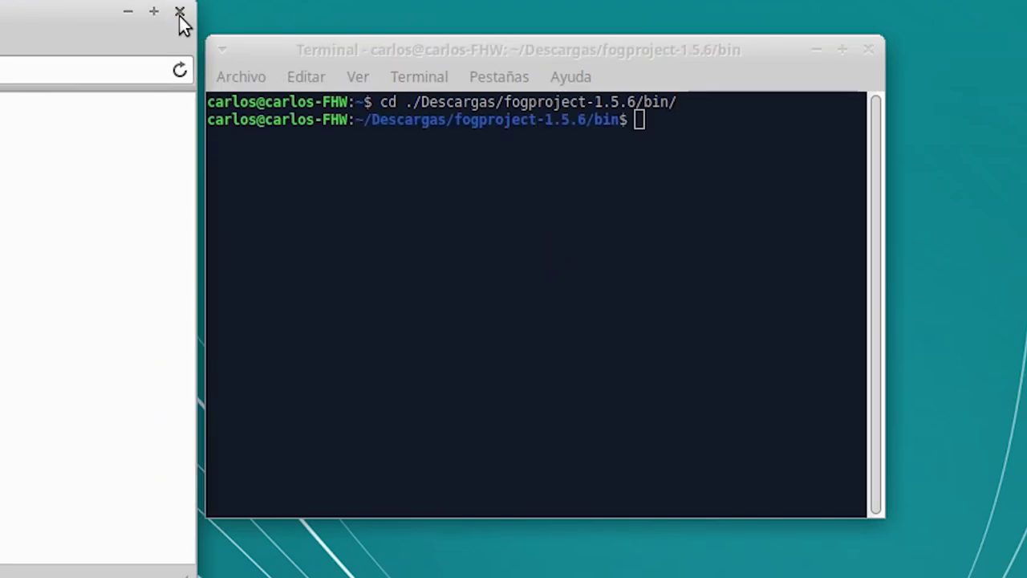
click(179, 17)
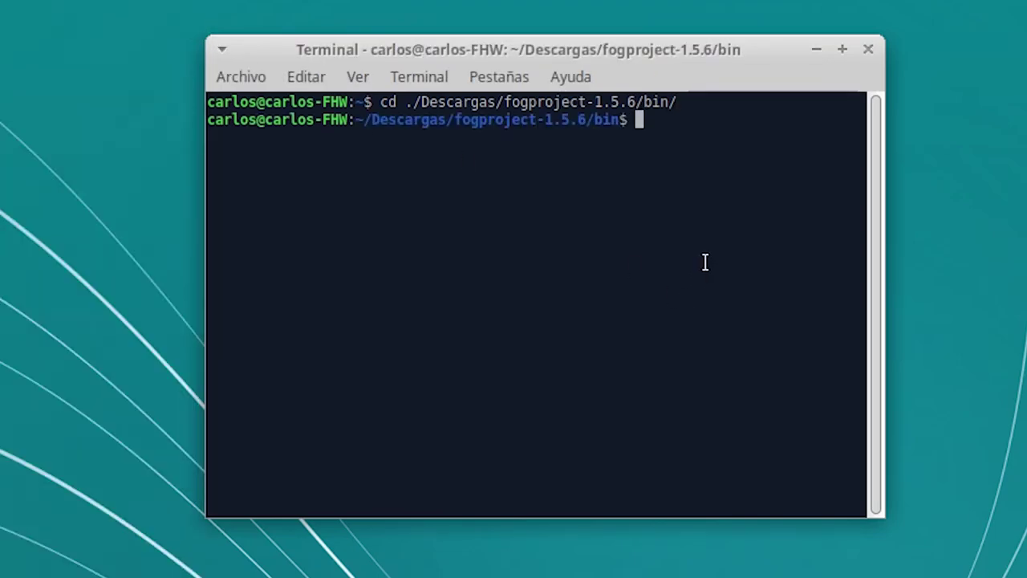
Step: Run sudo ./installfog.sh with the account password and enlarge the terminal window
text(sudo )
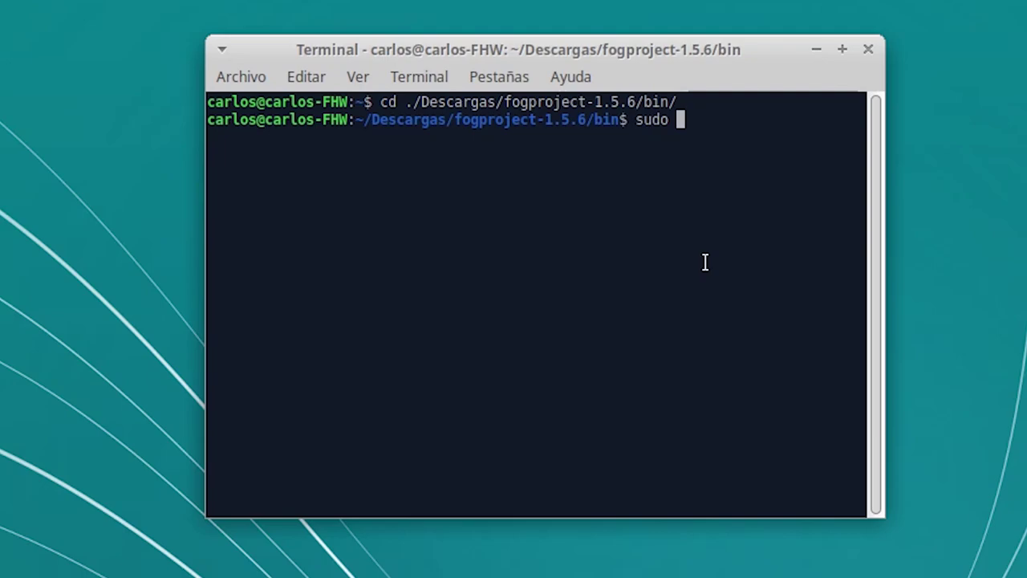
text(./i)
key(Tab)
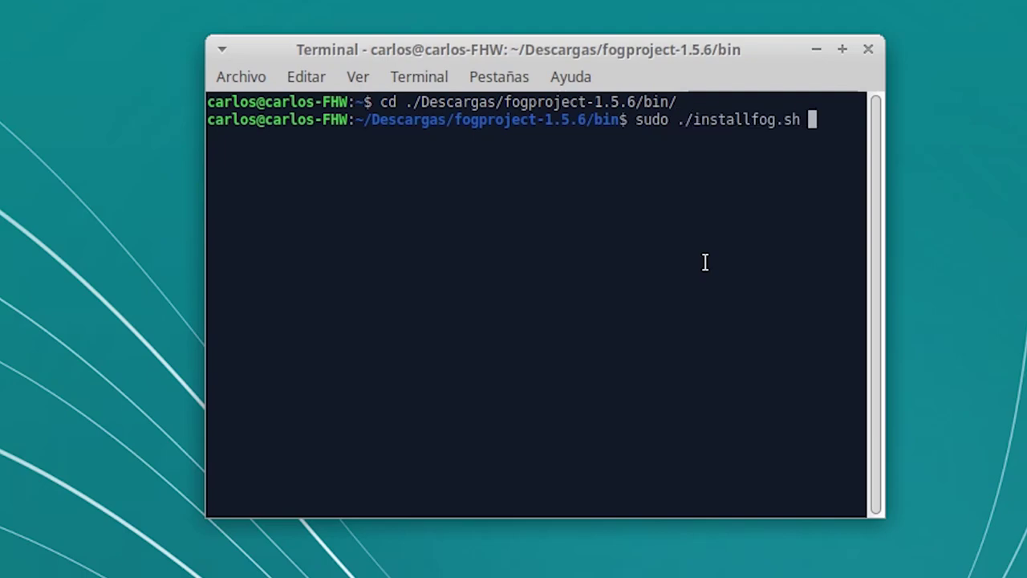
key(Return)
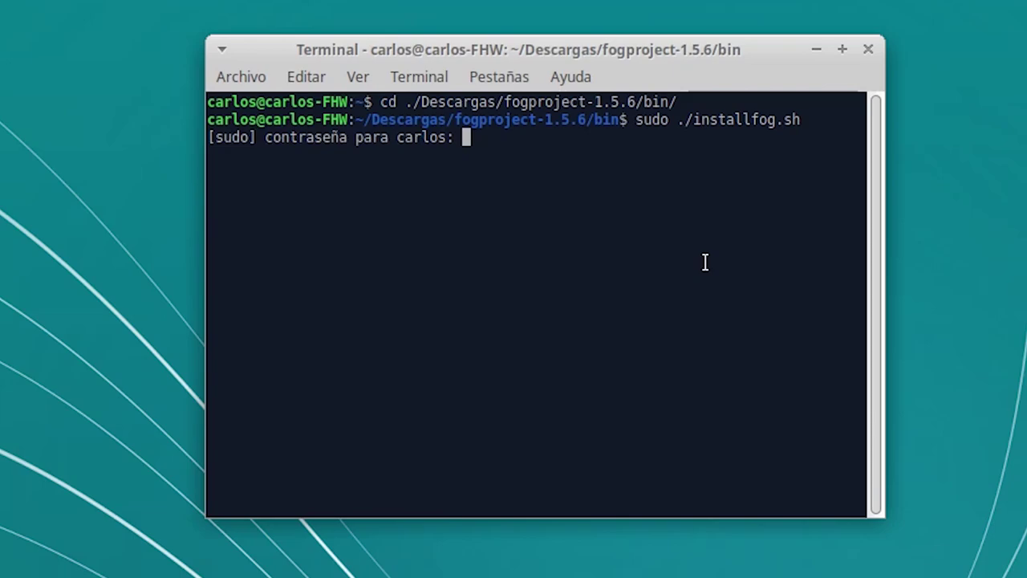
key(Return)
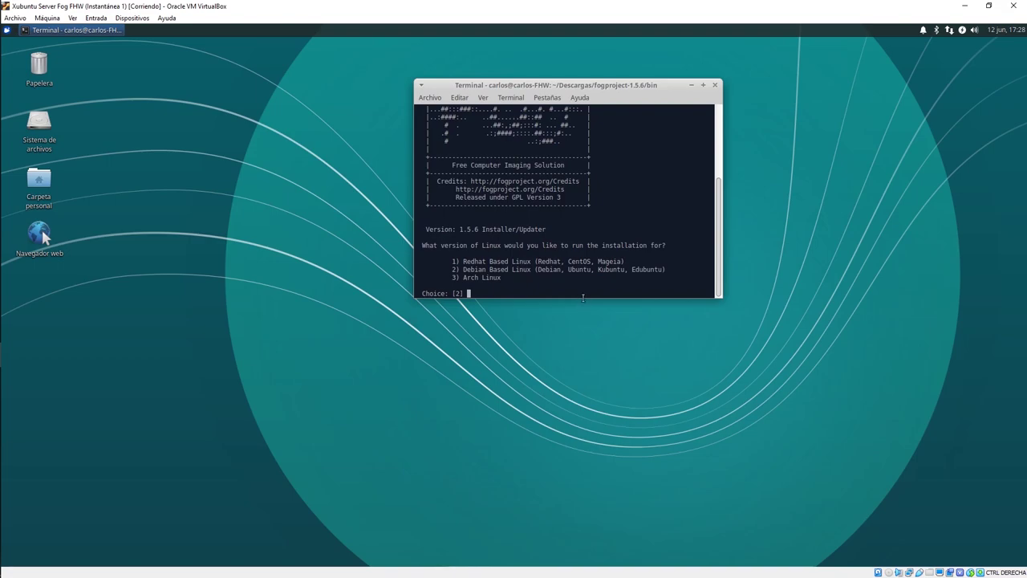
drag(580, 298, 909, 431)
drag(681, 85, 463, 62)
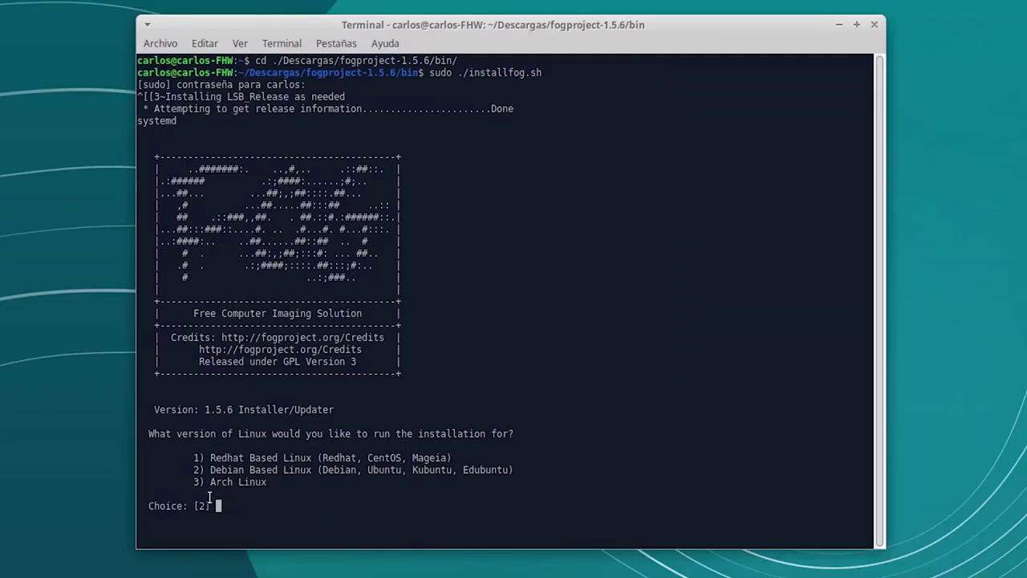
Step: Review the Linux version options and accept the default Debian-based choice 2
drag(188, 457, 275, 481)
click(256, 505)
drag(210, 473, 299, 471)
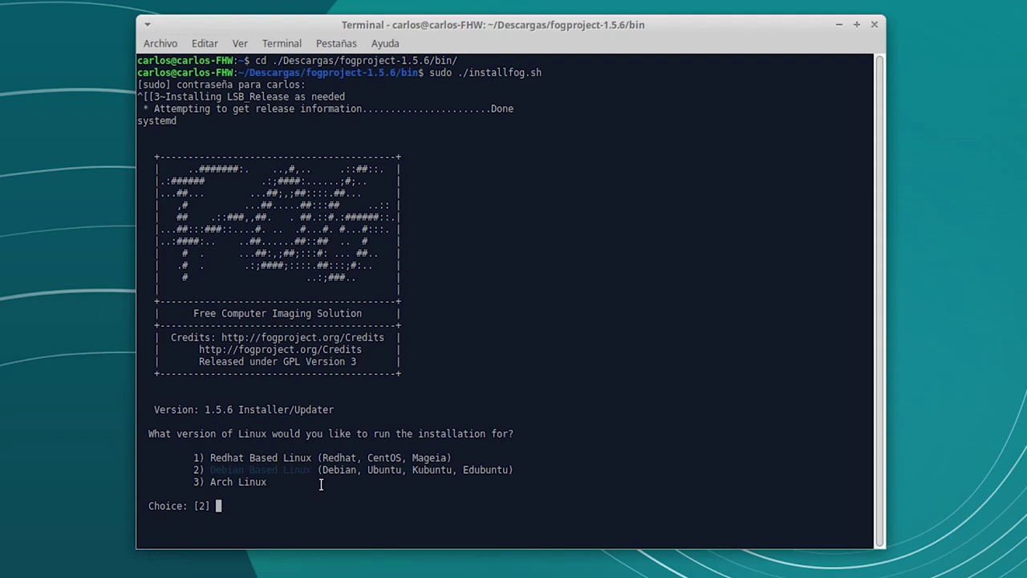
drag(321, 472, 360, 472)
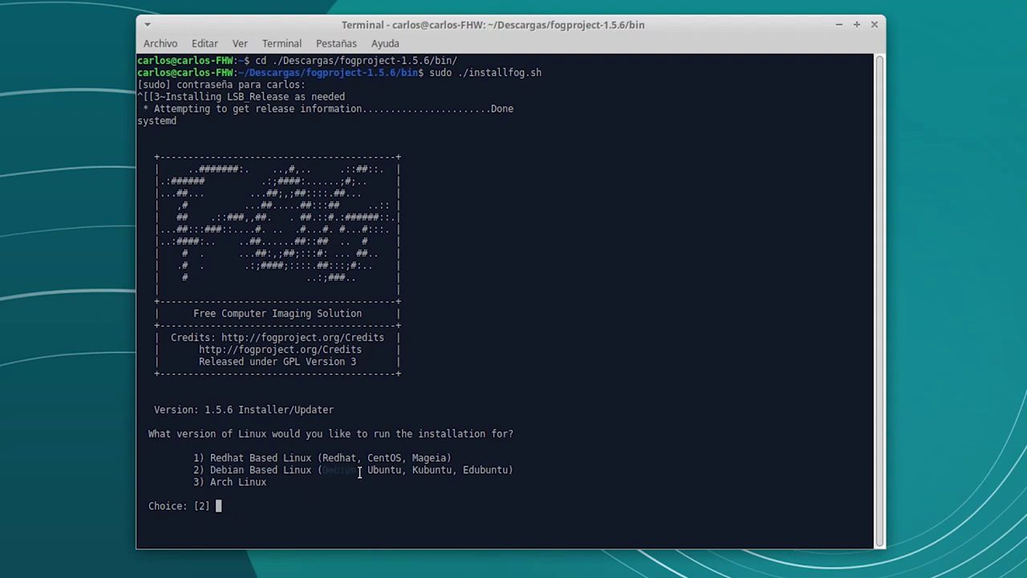
click(425, 471)
key(Return)
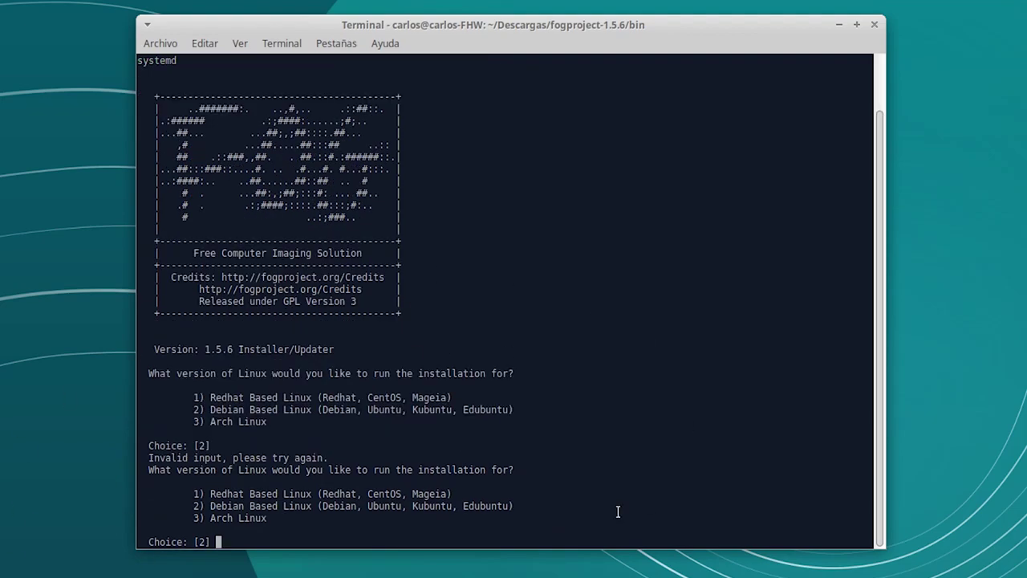
key(Return)
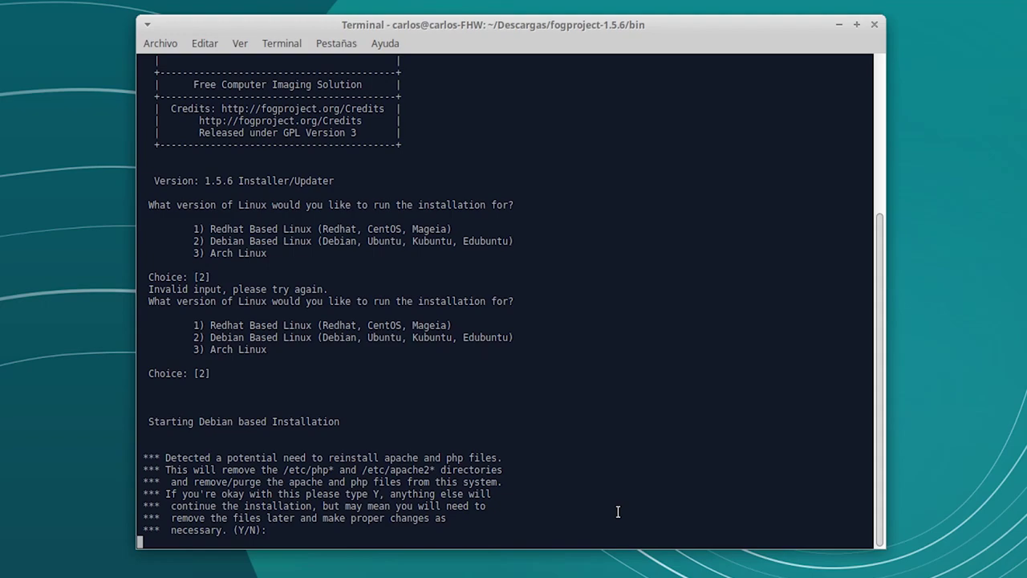
Step: Confirm reinstalling the apache and php files and choose Normal Server (N) installation mode
text(Y)
key(Return)
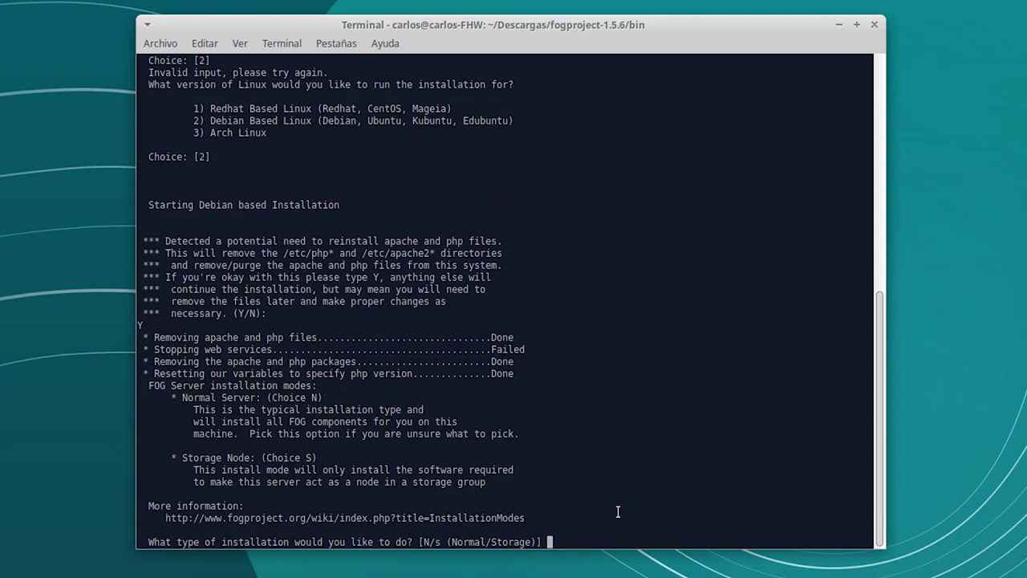
text(MN)
key(BackSpace)
key(BackSpace)
text(N)
key(Return)
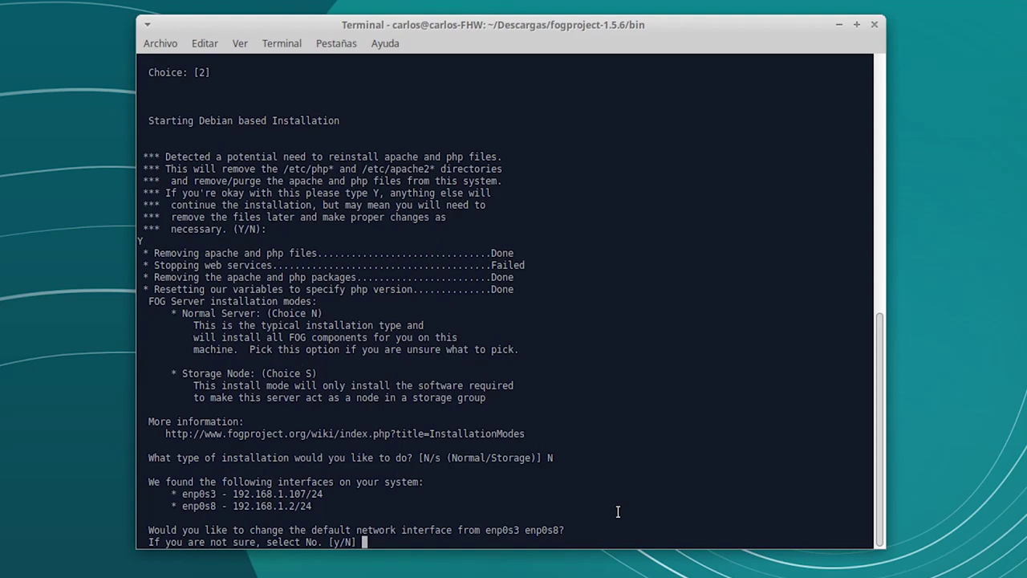
Step: Change the network interface to enp0s8, keep the hostname, and agree to a DHCP router address
text(y)
key(Return)
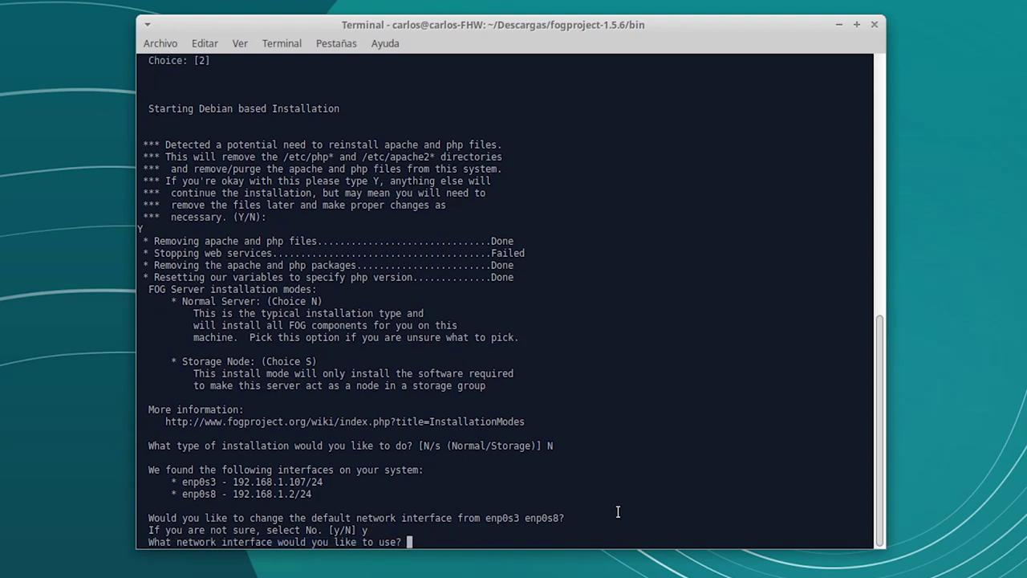
text(enp0s8)
key(Return)
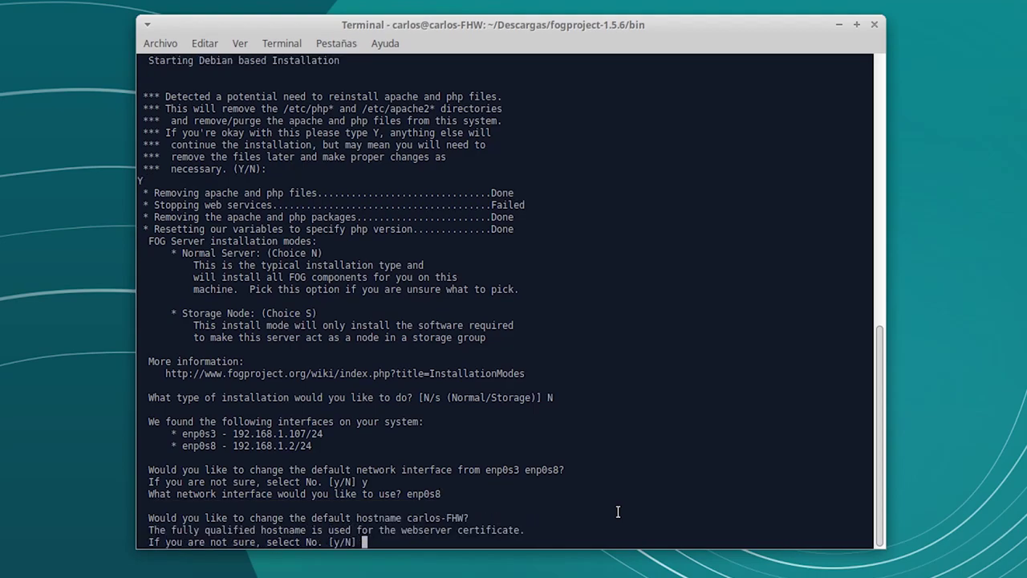
text(N)
key(Return)
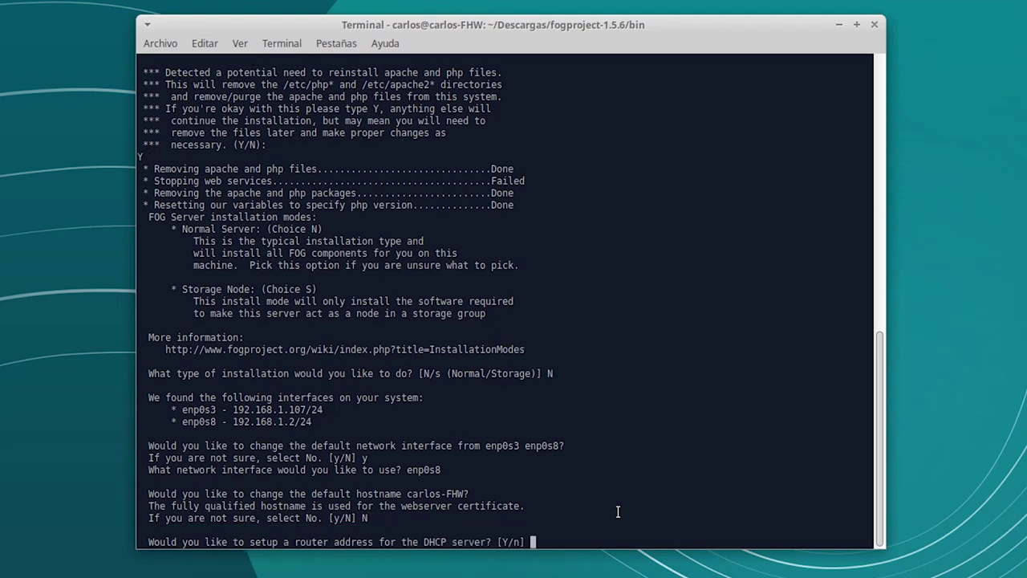
text(Y)
key(Return)
Step: Set both the DHCP router address and the DNS address to 192.168.1.1
text(192.168.13)
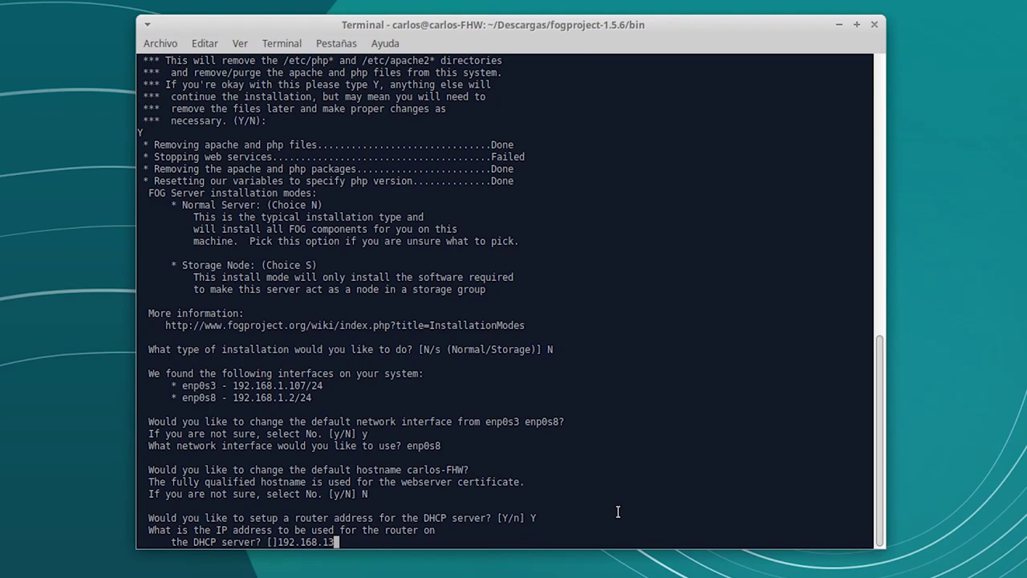
key(BackSpace)
text(.12)
key(BackSpace)
key(Return)
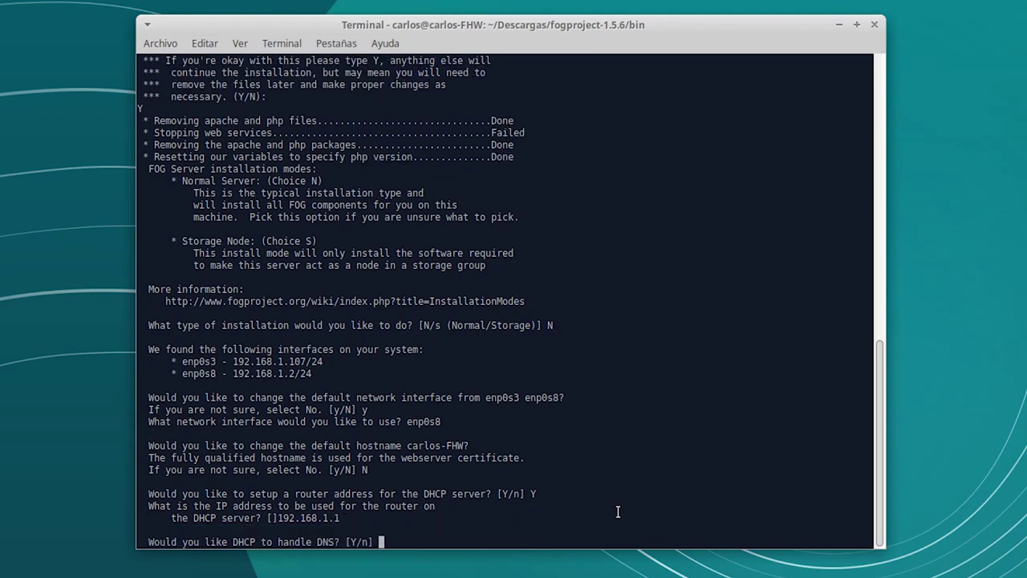
text(Y)
key(Return)
text(1)
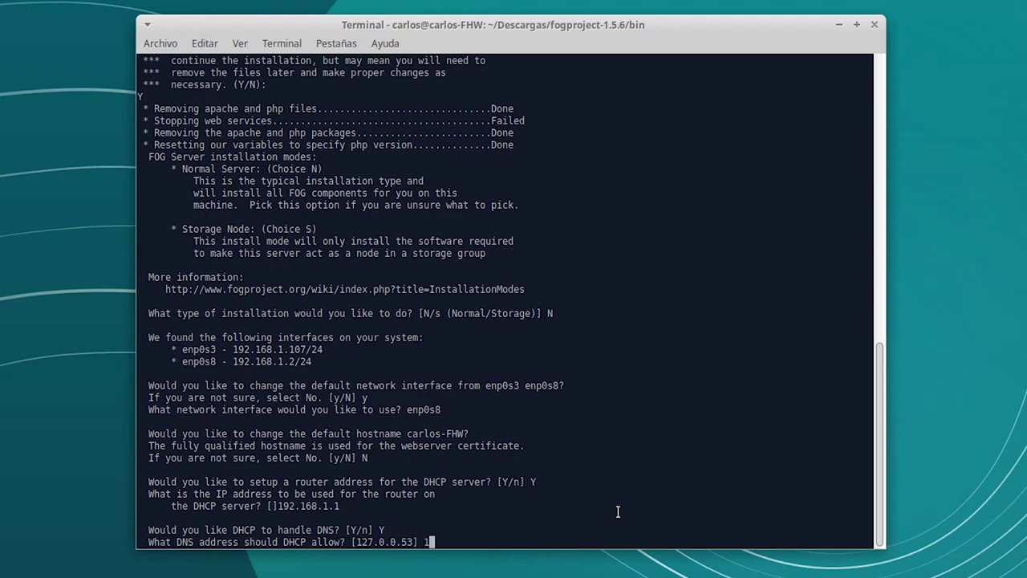
text(92.168.1.1)
key(Return)
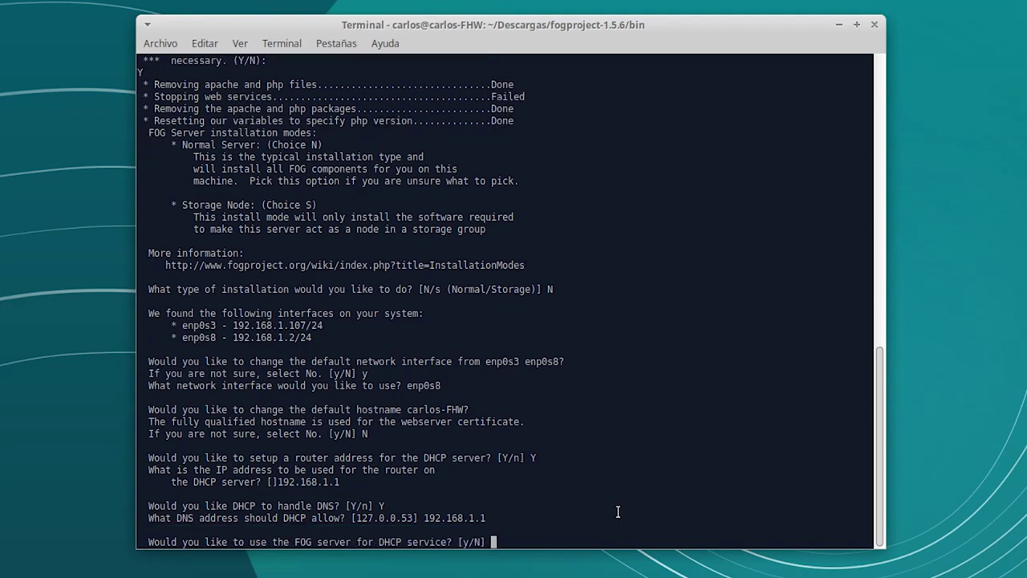
Step: Enable FOG's DHCP service and language packs, then check router and server IP 192.168.1.2 in the summary
text(y)
key(Return)
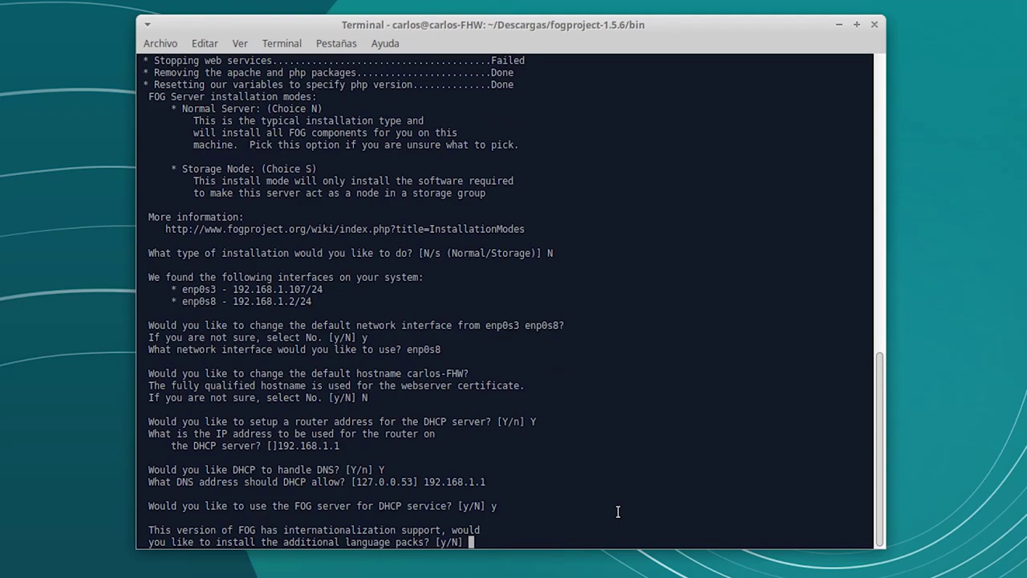
text(y)
key(Return)
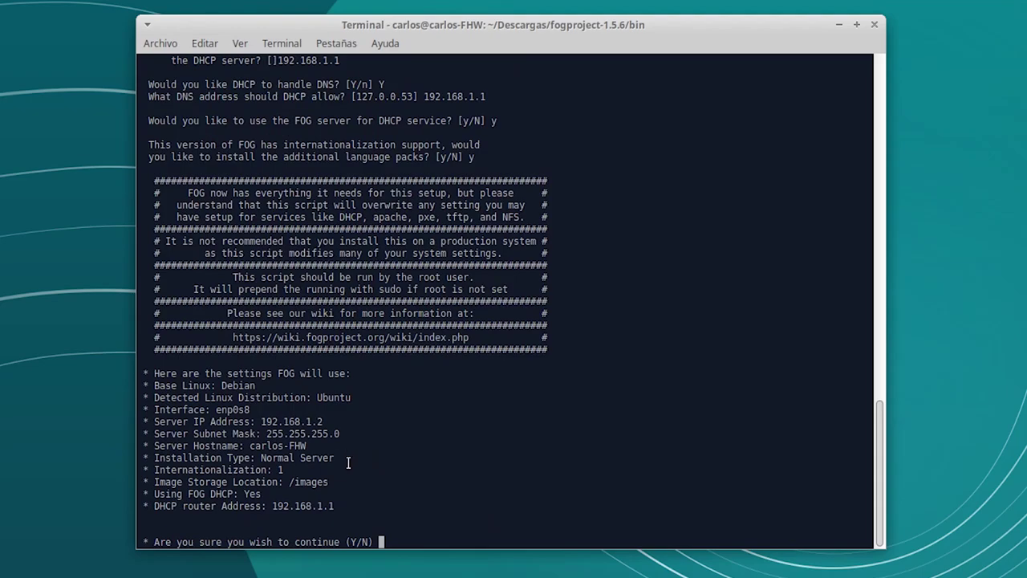
drag(338, 506, 238, 505)
drag(324, 423, 257, 424)
click(259, 459)
Step: Answer Y to continue and let the installer install packages, starting with apache2
text(Y)
key(Return)
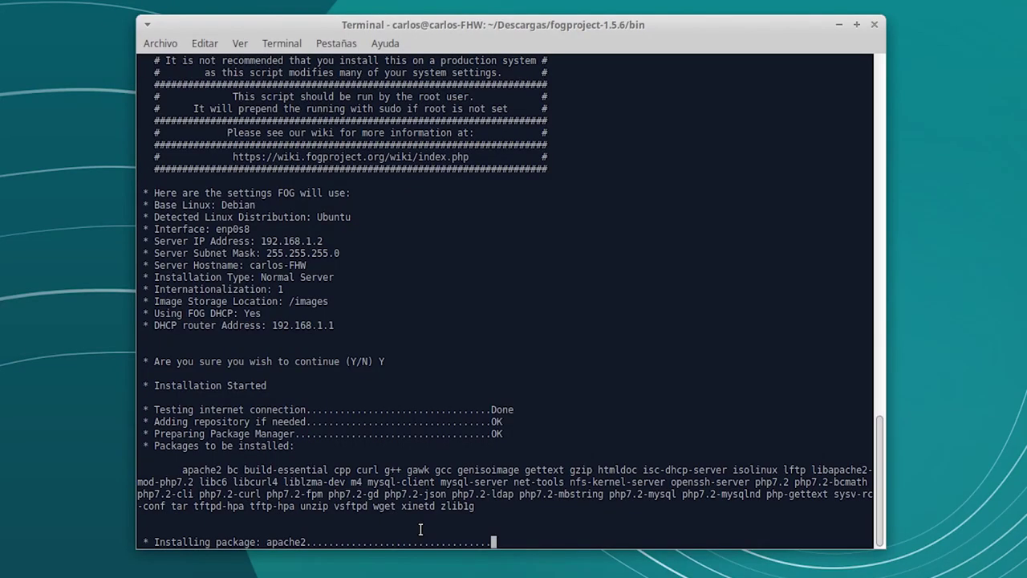
drag(182, 470, 479, 508)
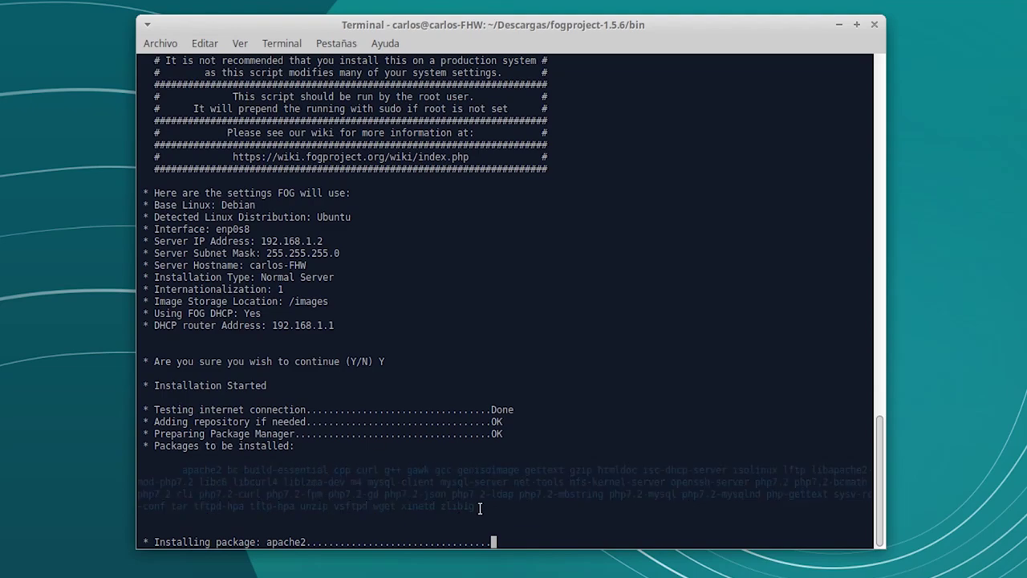
click(479, 508)
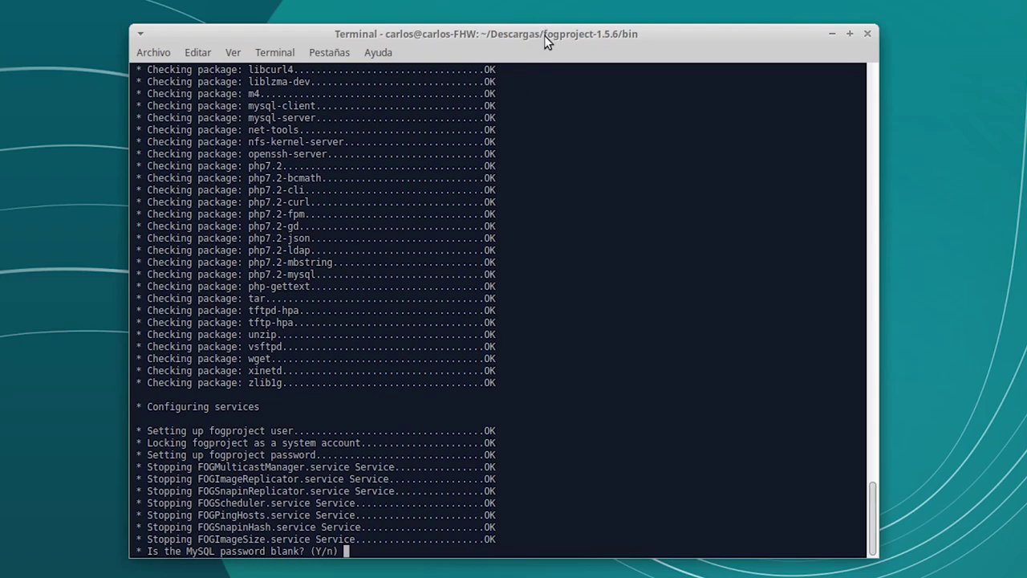
Step: Answer Y to confirm the MySQL password is blank so the FOG installer continues
drag(544, 35, 549, 35)
text(Y)
key(Return)
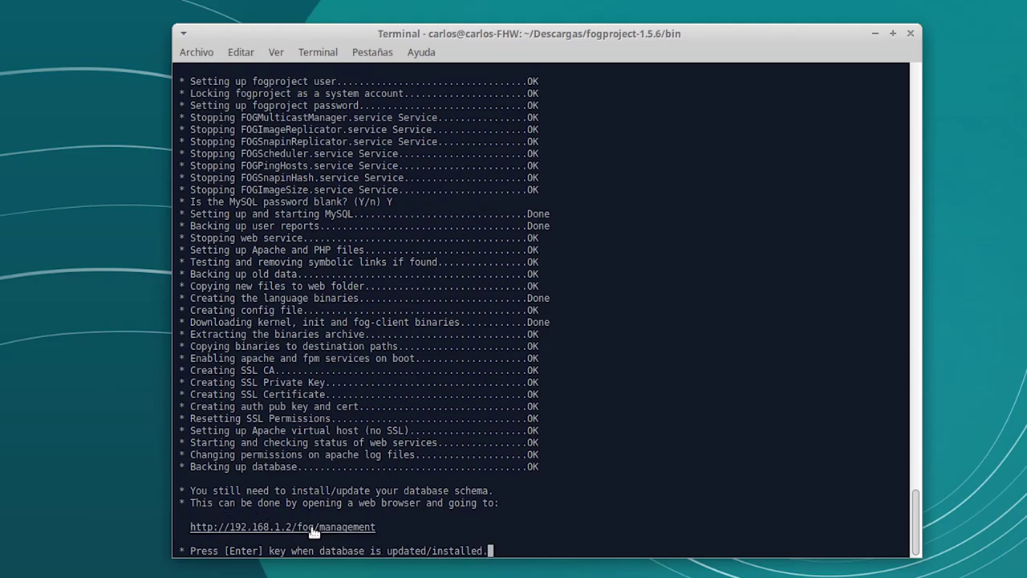
Step: Install the FOG database schema at 192.168.1.2/fog/management, then let the terminal installer resume
click(313, 527)
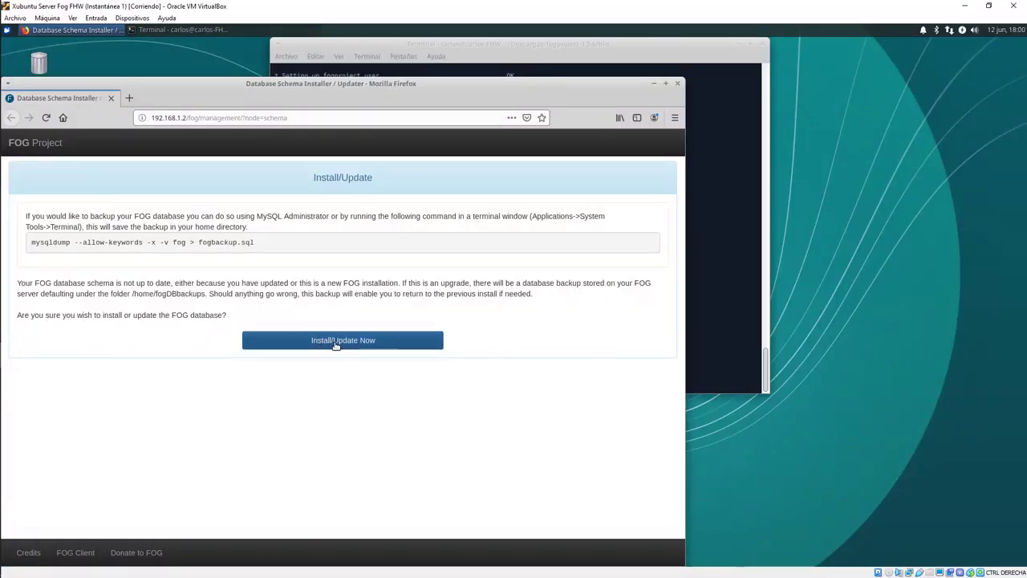
click(337, 343)
click(32, 183)
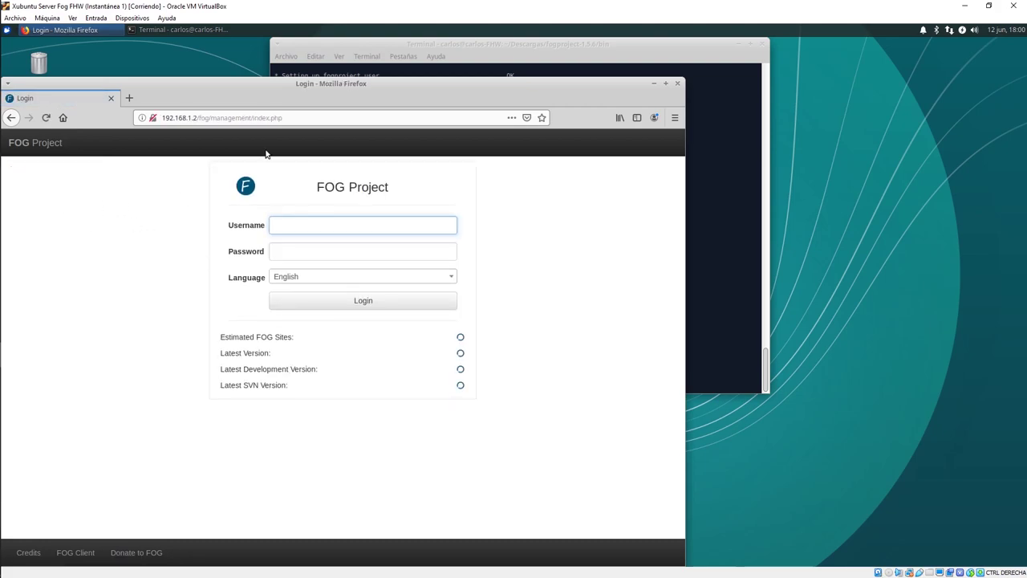
click(370, 48)
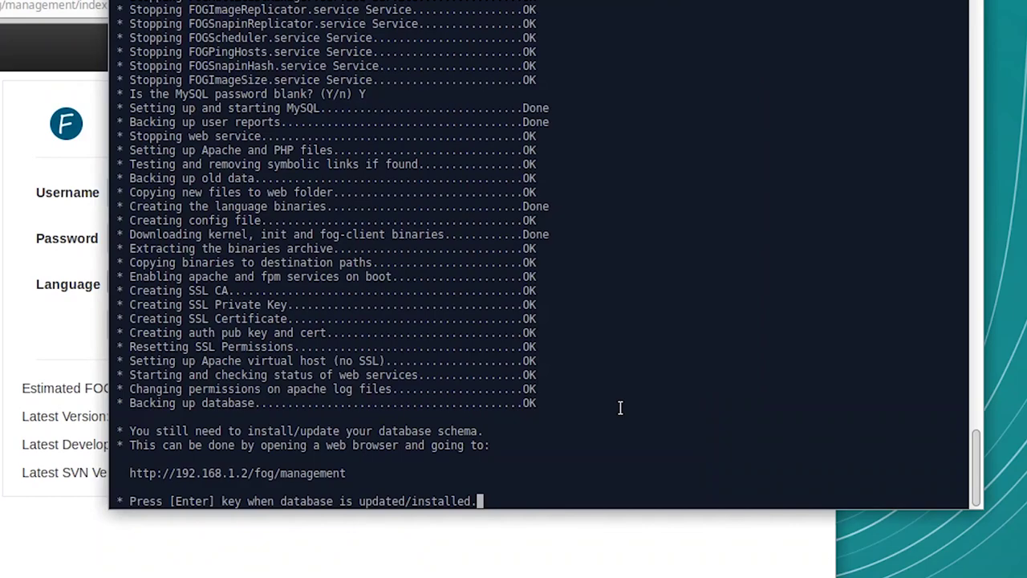
key(Return)
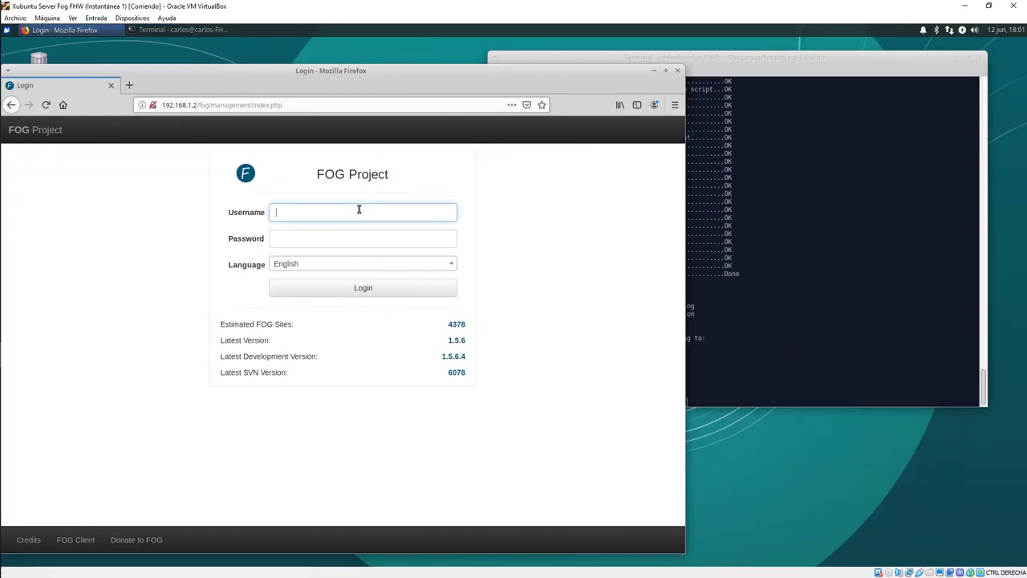
Step: Log into the FOG web UI with the default fog account and close the installer terminal
text(fog)
key(Tab)
text(pass)
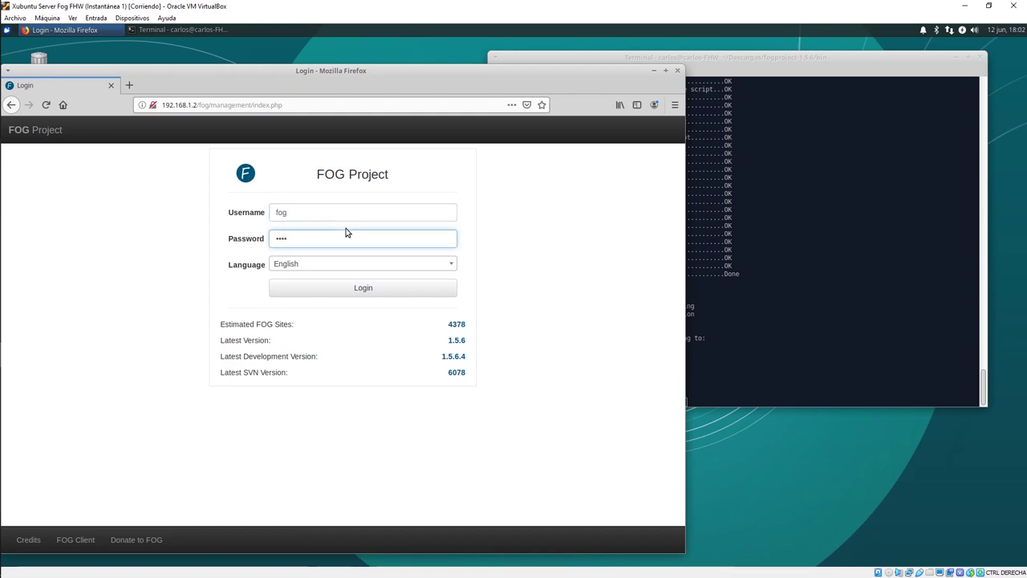
text(word)
key(Return)
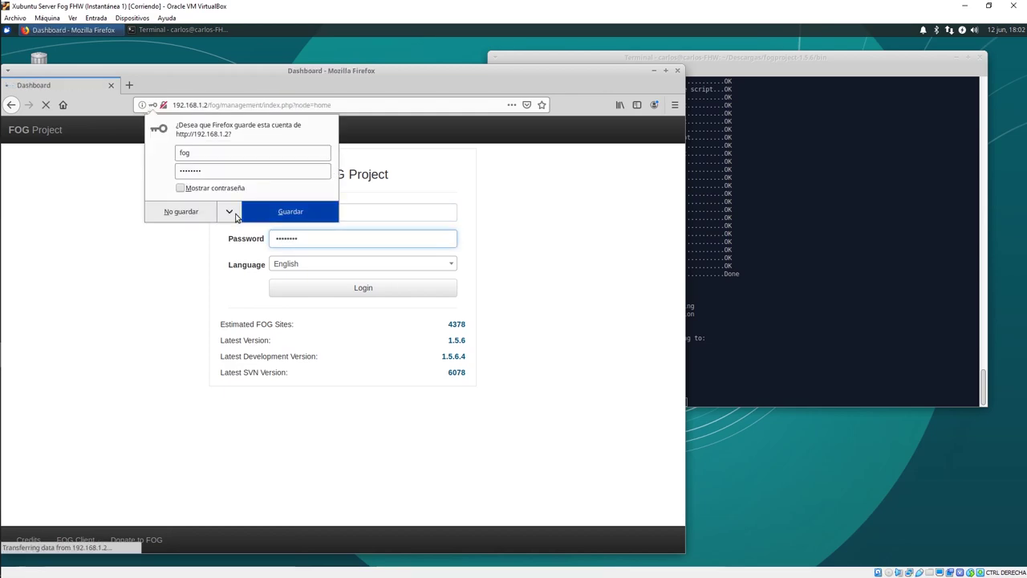
drag(421, 86, 486, 60)
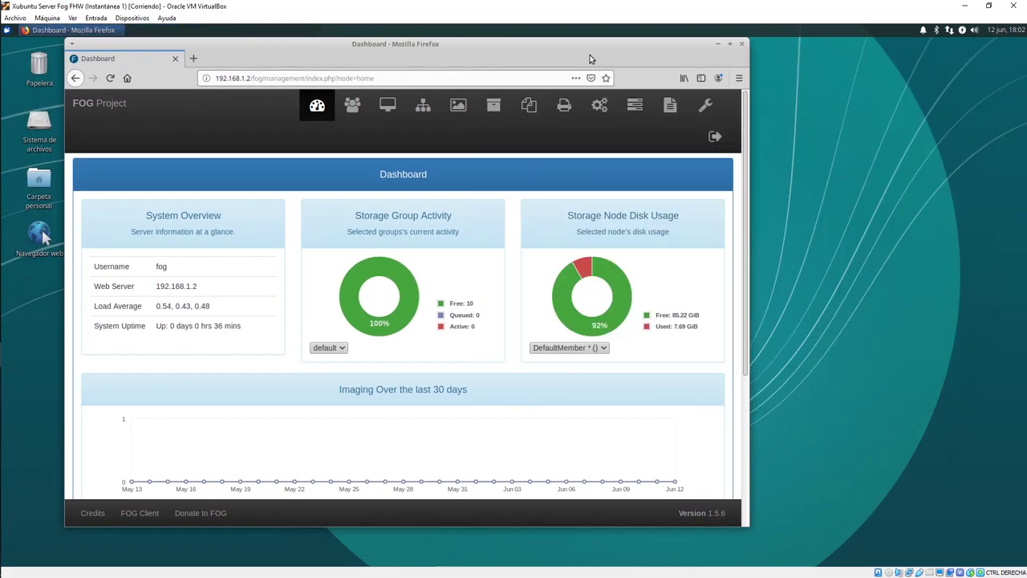
click(729, 44)
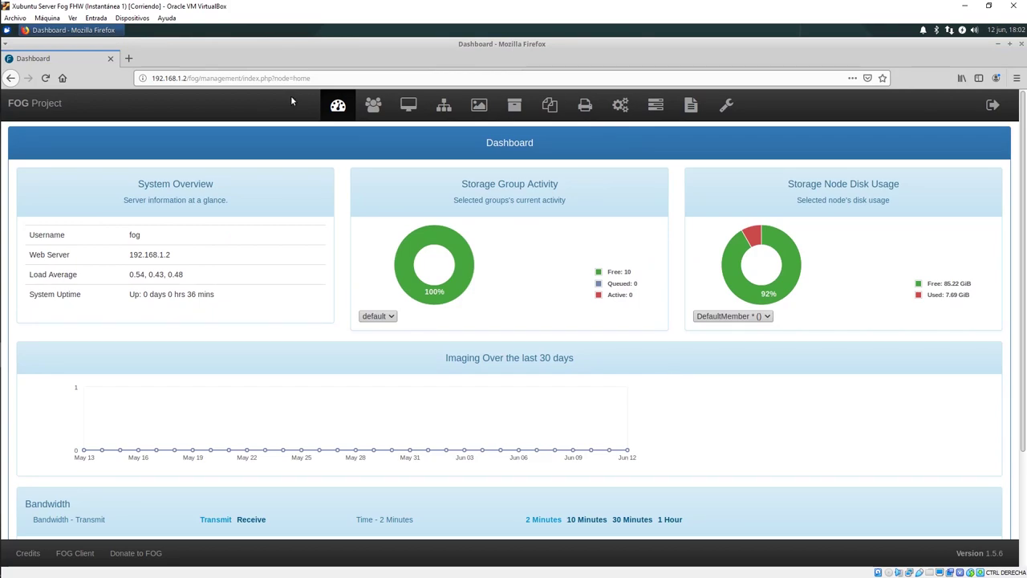
Step: Restore the server VM window, snap it to the right half, and select Windows Light
double_click(393, 9)
drag(408, 12, 734, 121)
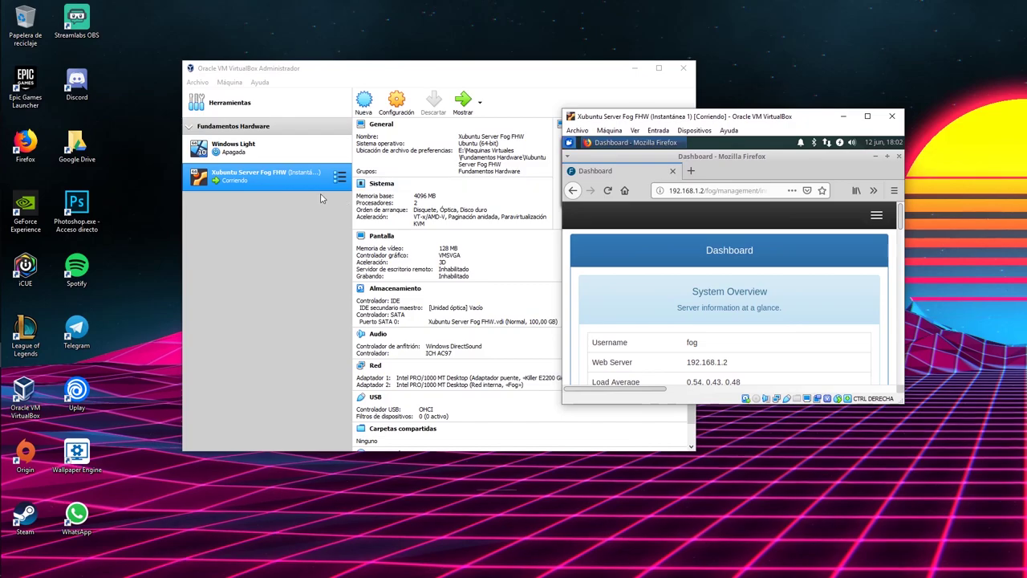
click(241, 146)
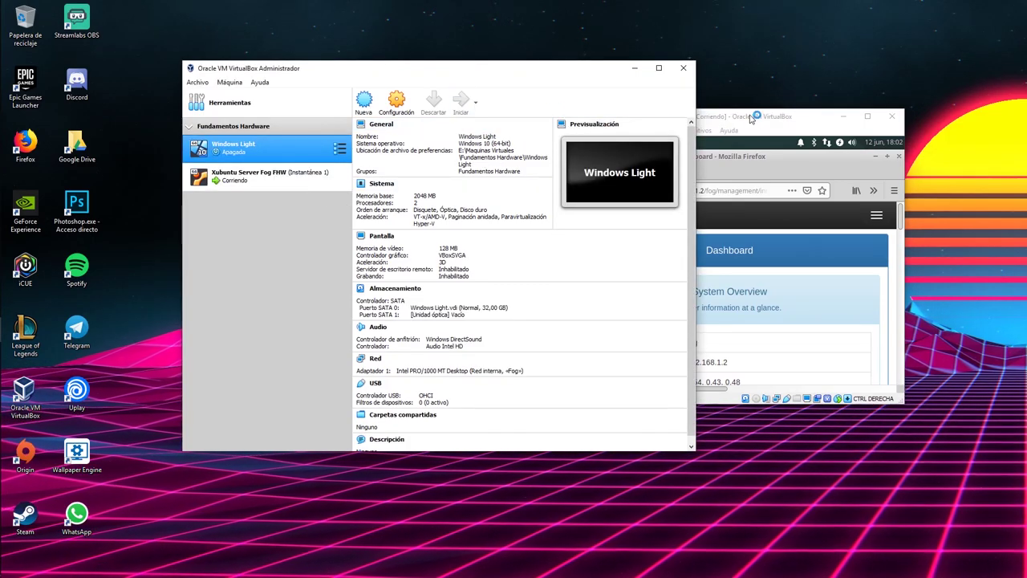
drag(591, 64, 535, 61)
click(578, 64)
drag(630, 110, 1026, 137)
Step: In Windows Light's System settings, enable Red and move it to the top of the boot order
click(511, 295)
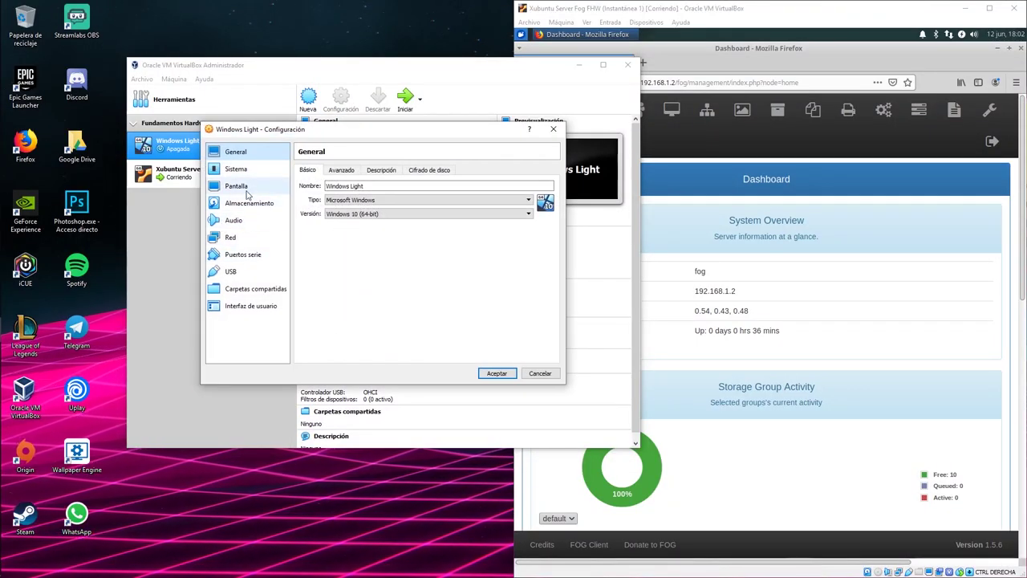
click(236, 169)
click(381, 240)
drag(384, 241, 411, 212)
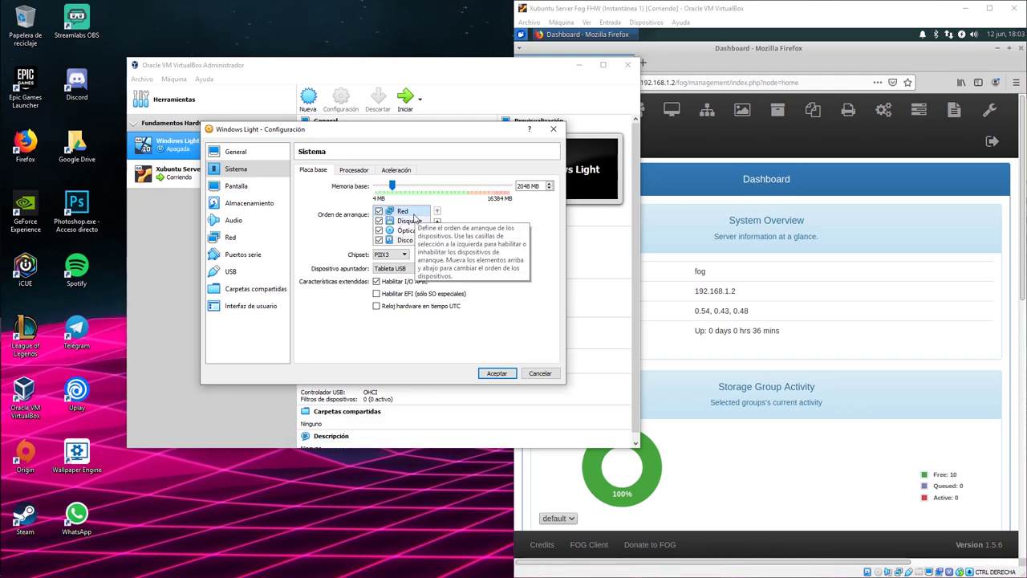
click(496, 373)
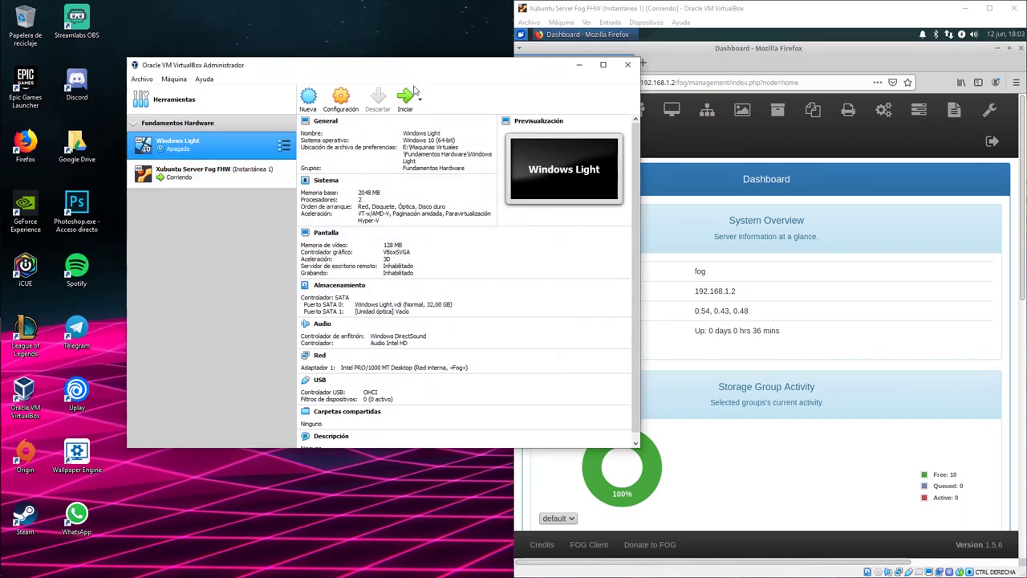
click(578, 65)
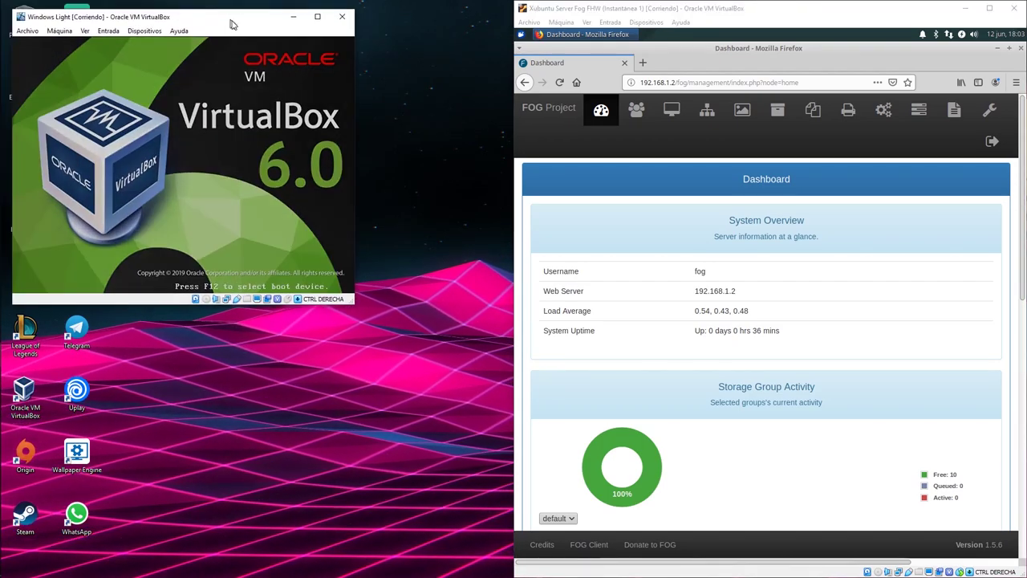
Step: Resize the Windows Light VM window to make it taller and larger
mouse_move(281, 49)
mouse_down()
mouse_move(280, 29)
mouse_move(276, 59)
mouse_up()
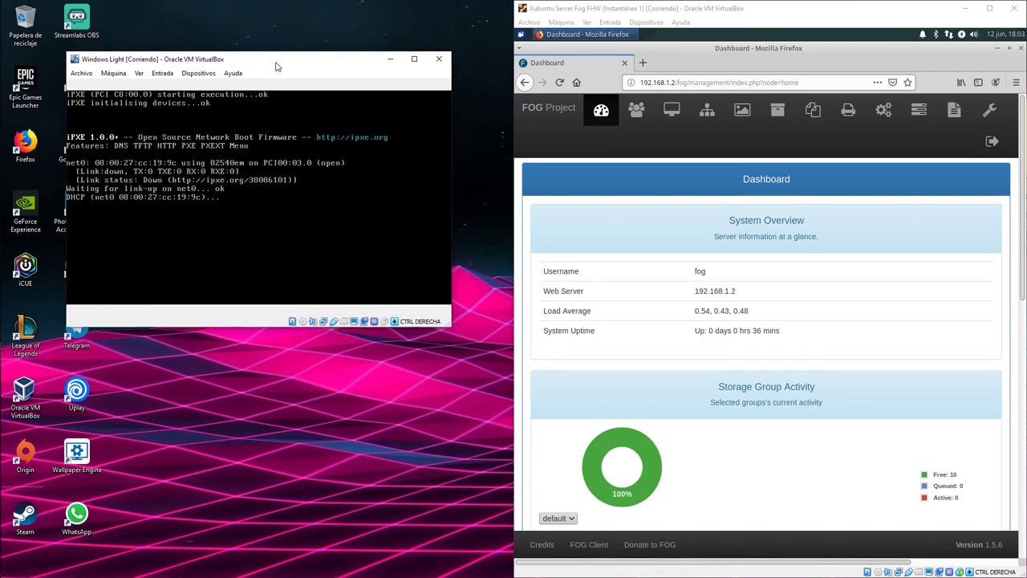
drag(452, 327, 460, 350)
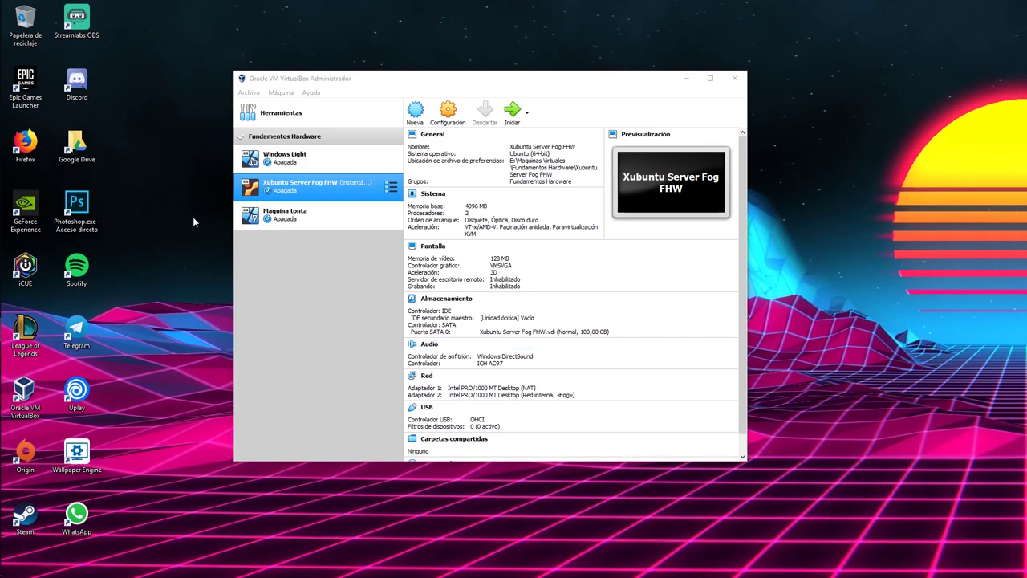
Step: Start the Xubuntu Server Fog FHW machine and open its network settings
click(297, 157)
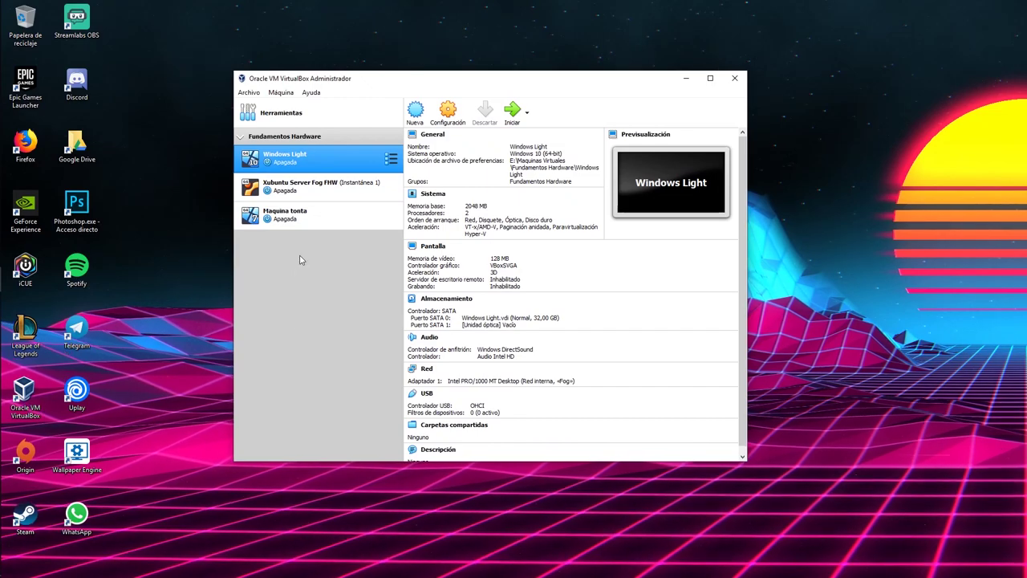
click(304, 190)
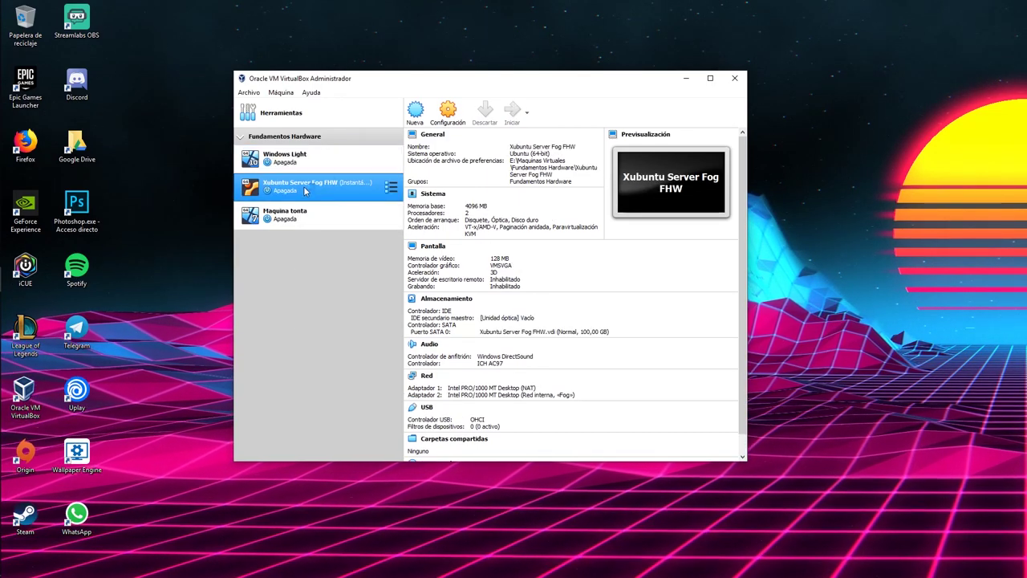
click(512, 113)
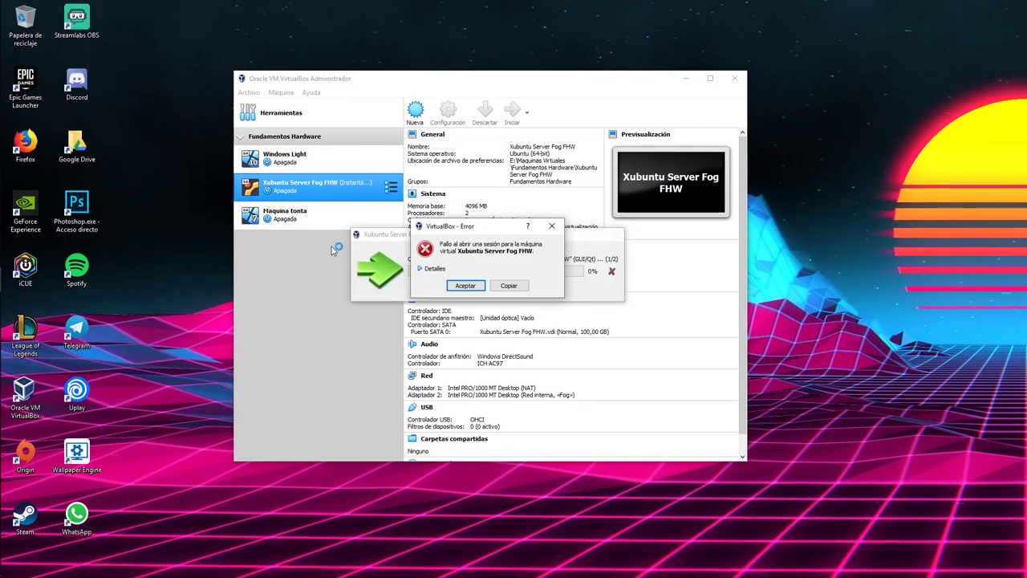
click(447, 113)
click(169, 260)
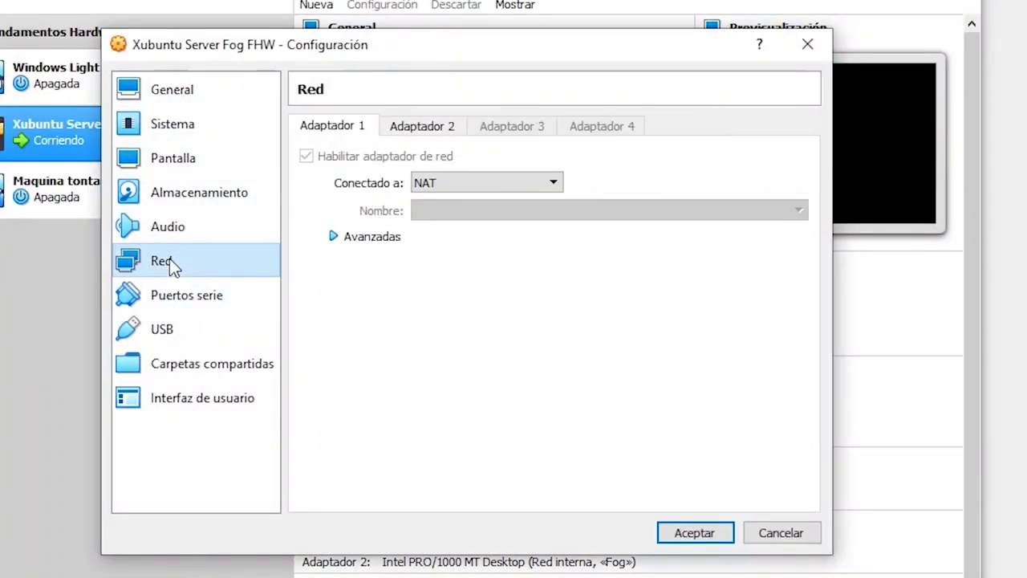
Step: Review adapter 1 on NAT and adapter 2 on internal network Fog, keeping adapter 1 on NAT
click(465, 192)
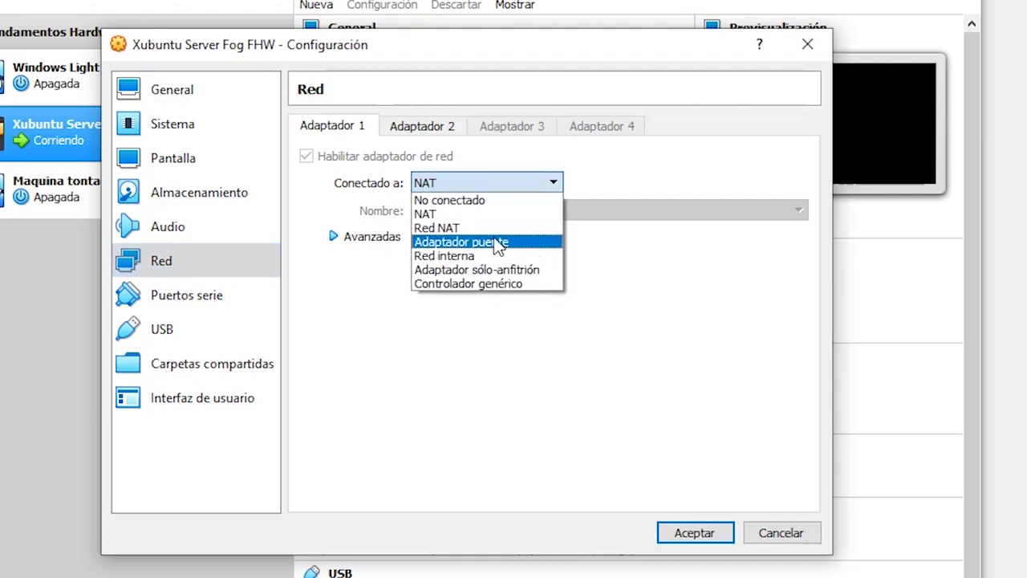
click(495, 245)
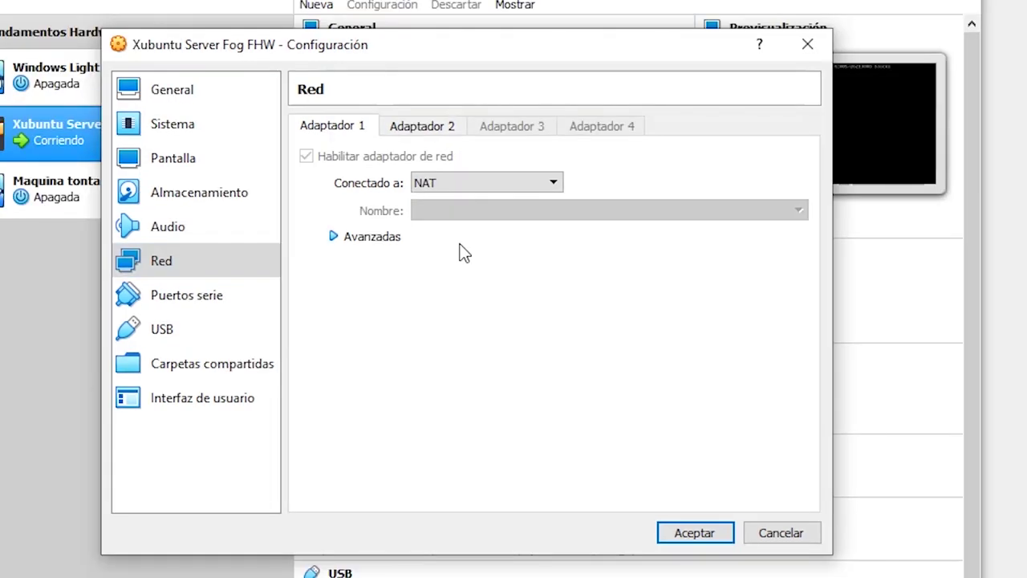
click(444, 132)
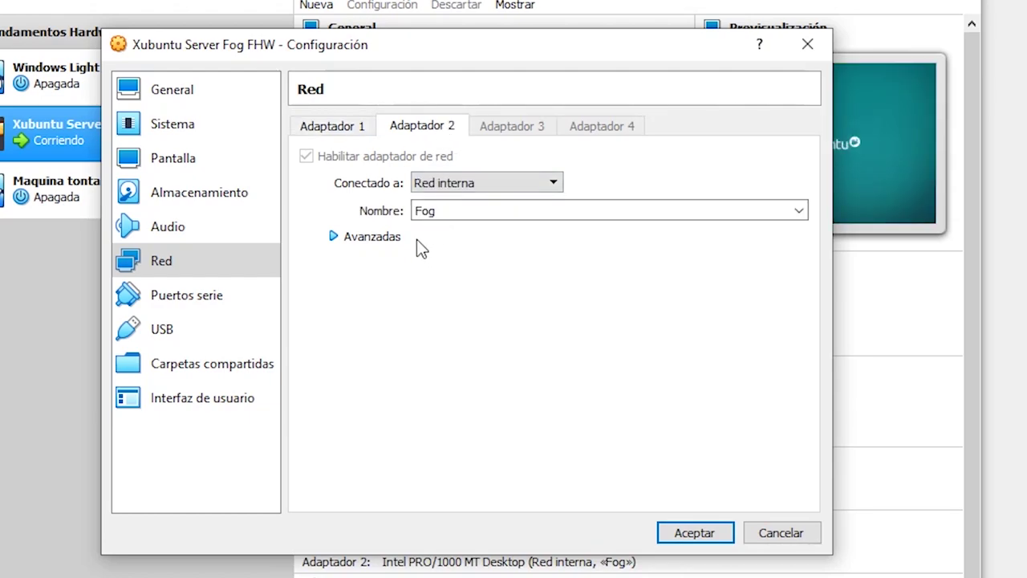
click(357, 122)
click(457, 182)
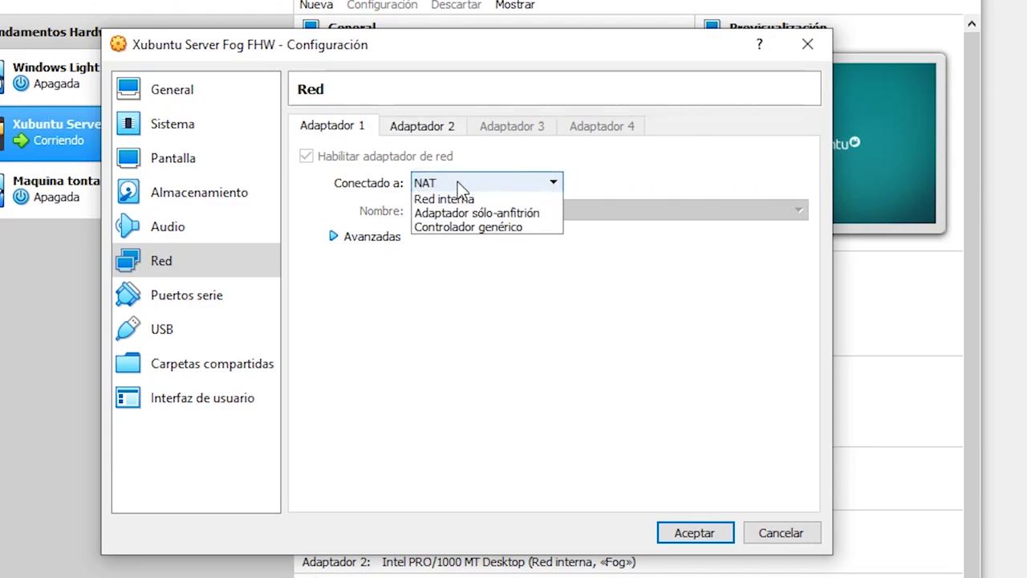
click(551, 187)
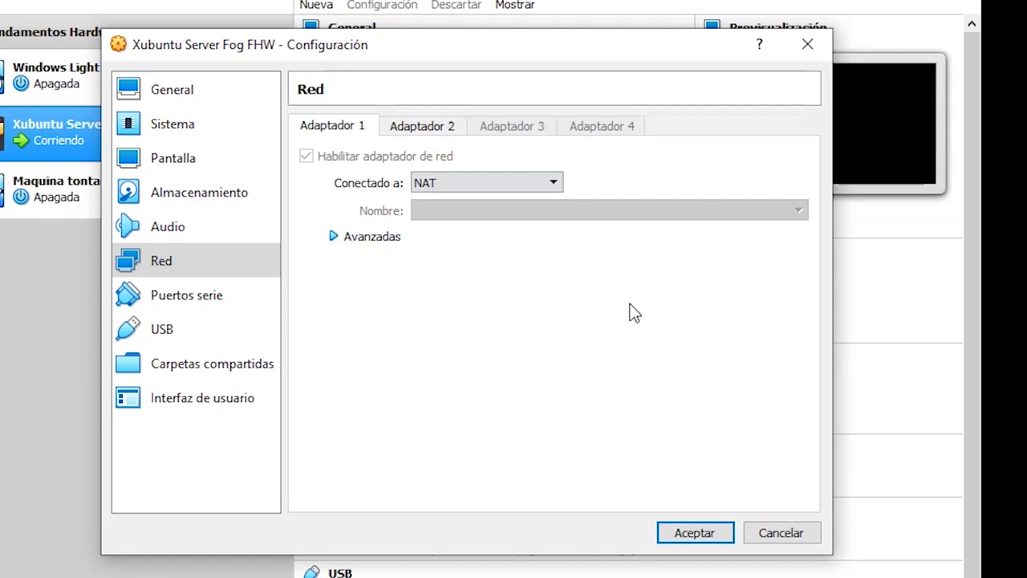
click(473, 178)
Step: Close the server's settings without changes and select the Windows Light machine
click(433, 213)
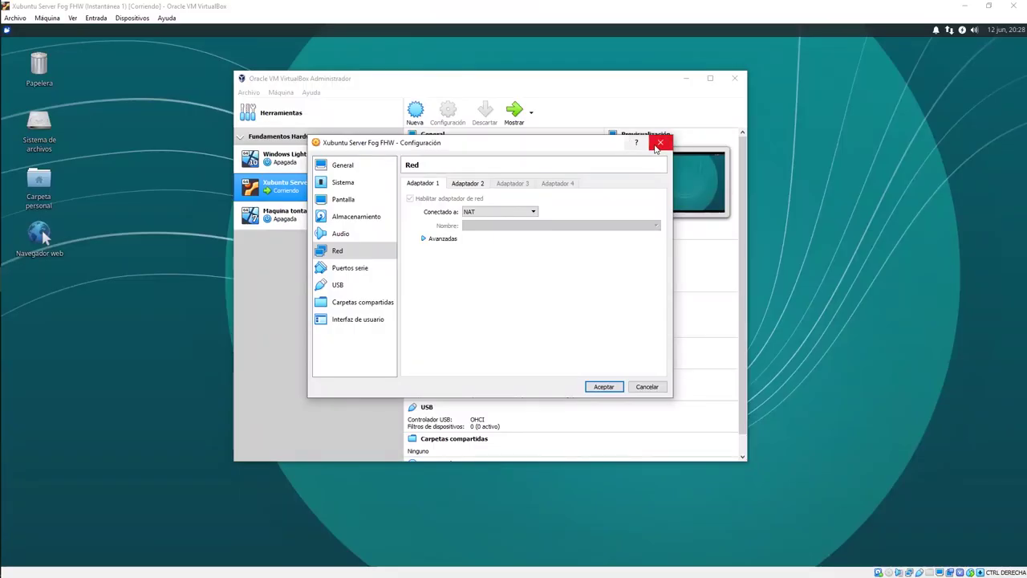
click(694, 532)
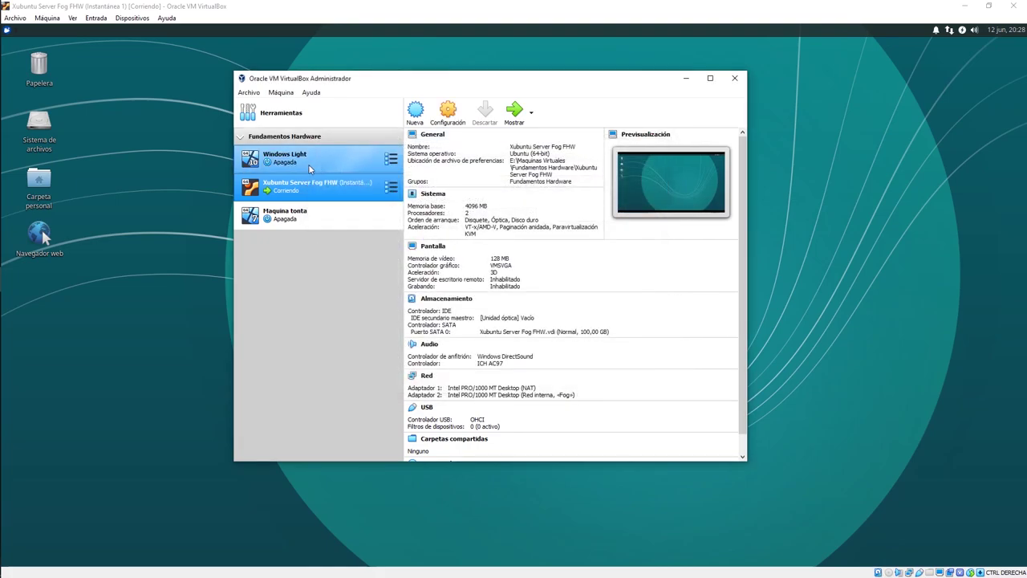
click(310, 168)
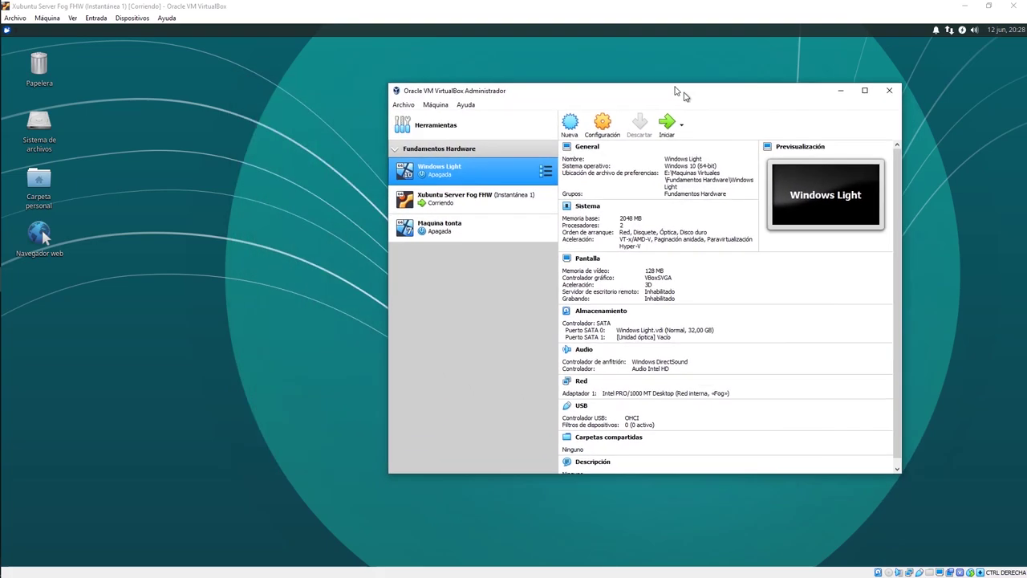
click(257, 191)
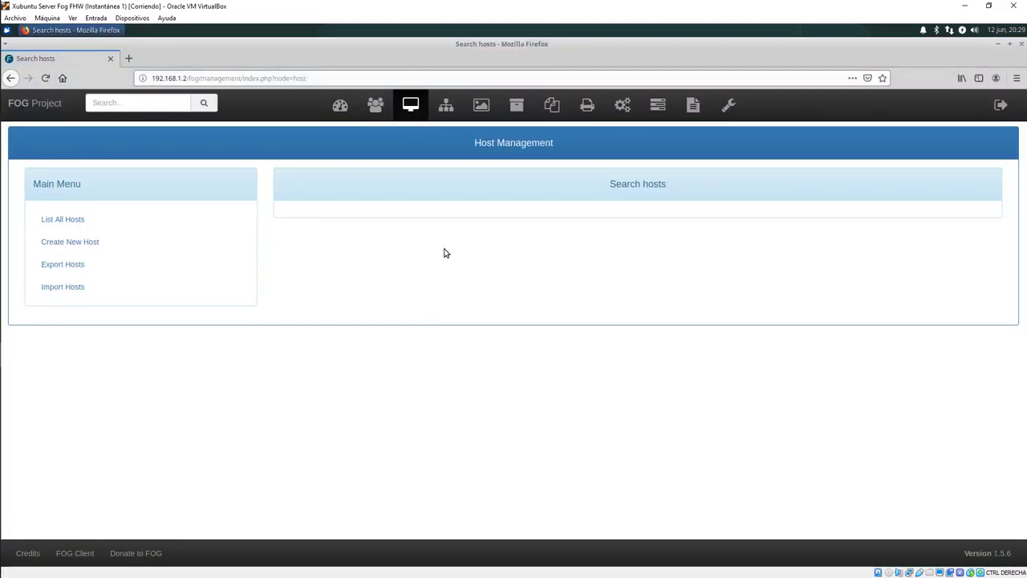
Step: Start the Windows Light virtual machine from the VirtualBox Manager
mouse_move(1, 197)
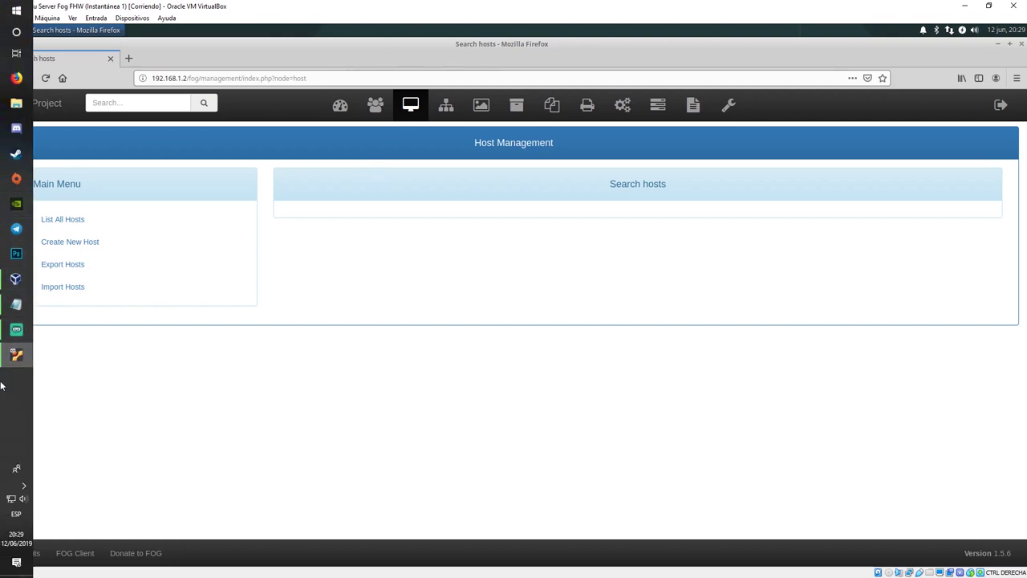
click(3, 280)
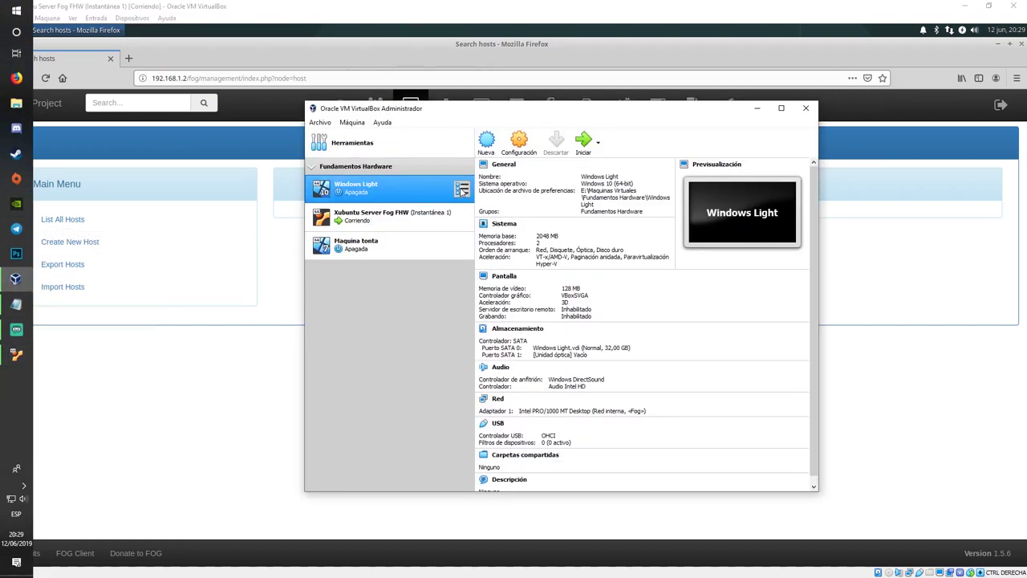
click(581, 145)
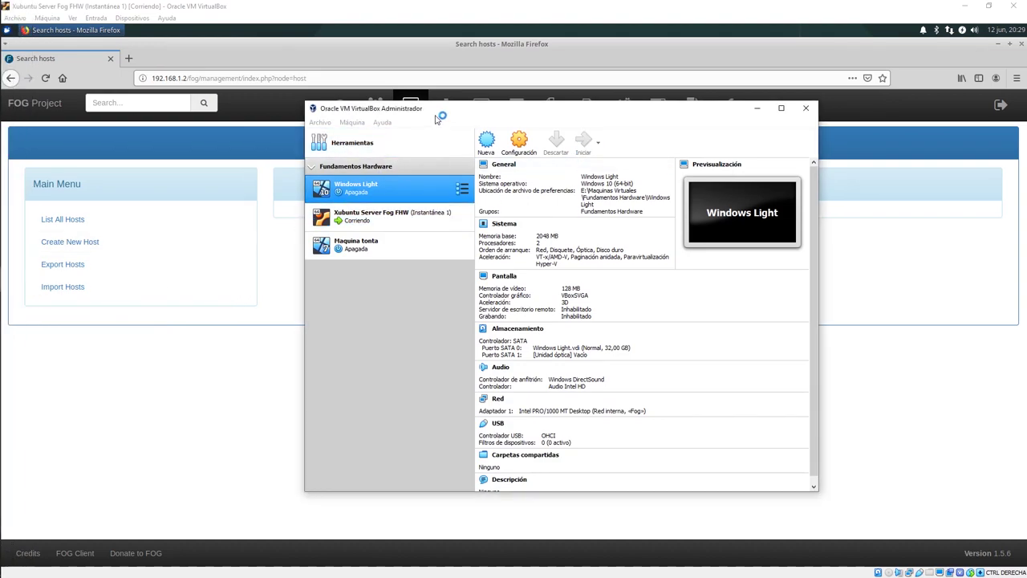
drag(461, 111, 428, 99)
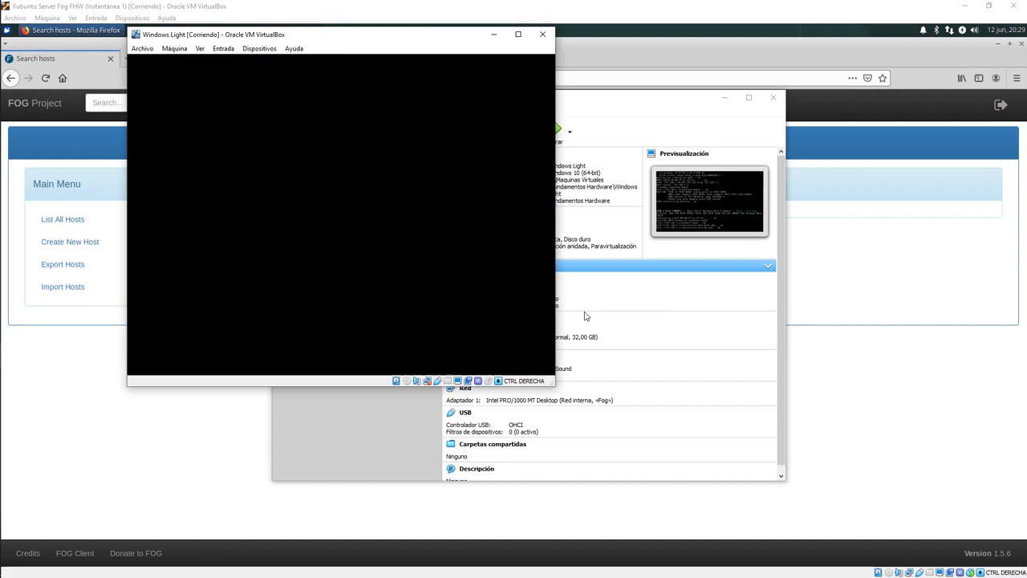
Step: Run Quick Registration and Inventory from the FOG network boot menu
key(Down)
key(Down)
key(Down)
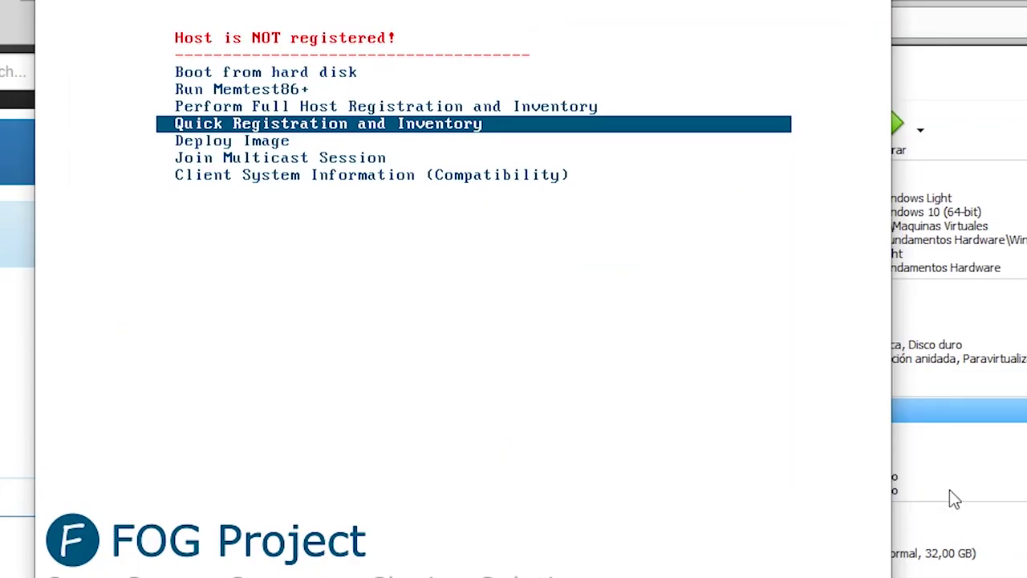
key(Up)
key(Down)
key(Return)
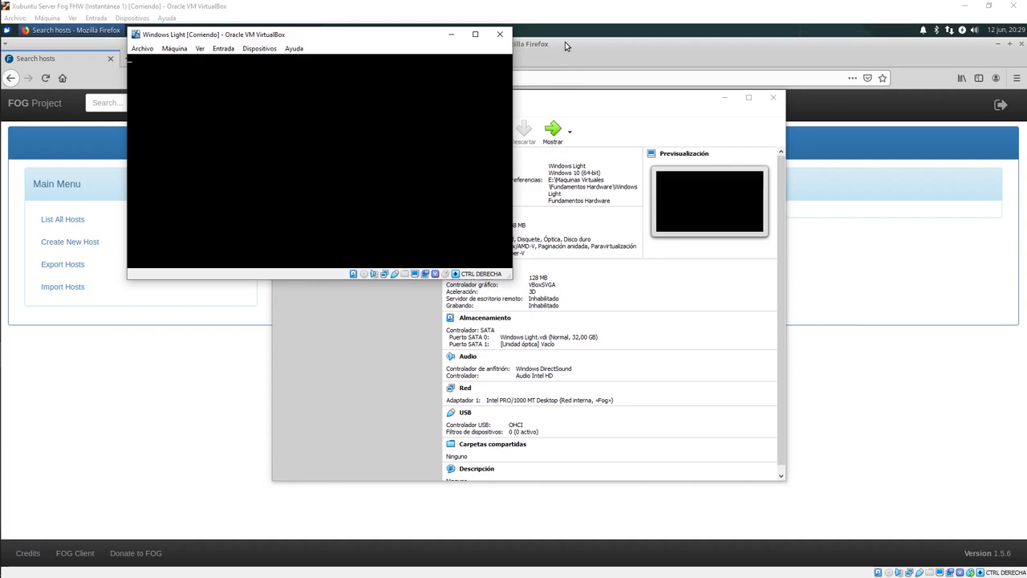
drag(394, 37, 301, 44)
click(725, 99)
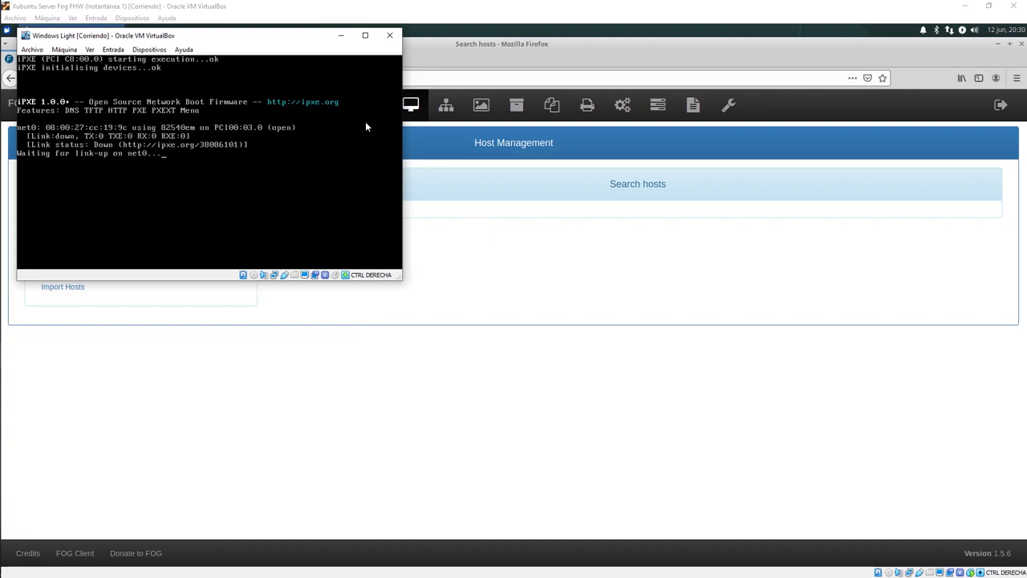
Step: Check the new host 080027cc199c in the hosts list, then go to Image Management
drag(268, 41, 275, 88)
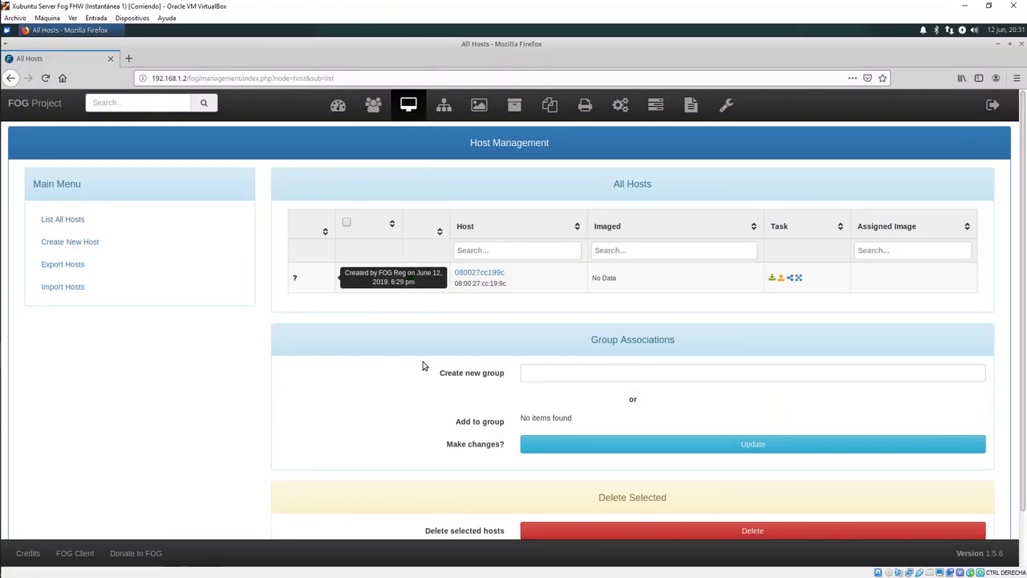
drag(505, 273, 443, 273)
drag(505, 298, 4, 281)
click(72, 341)
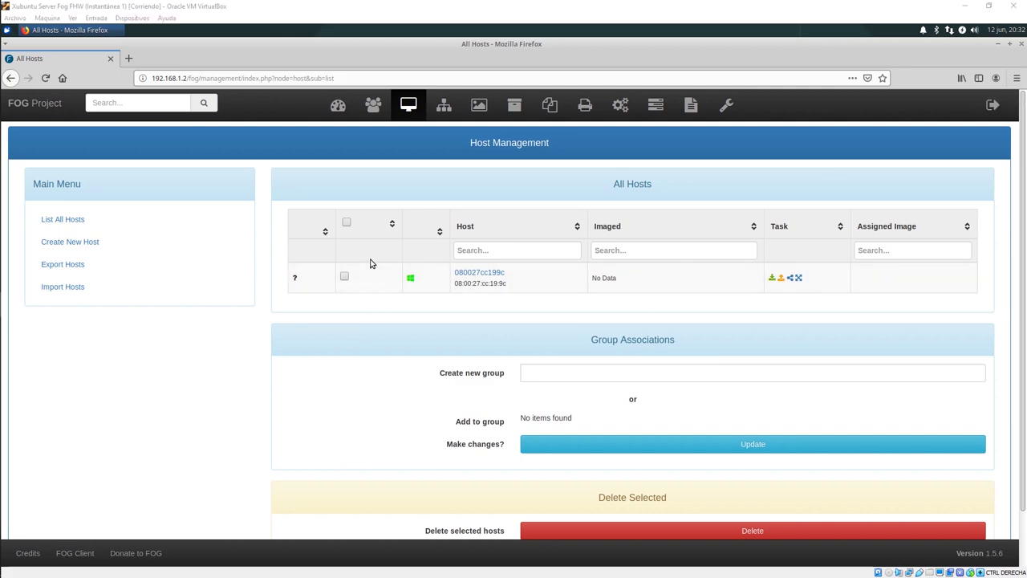
click(481, 109)
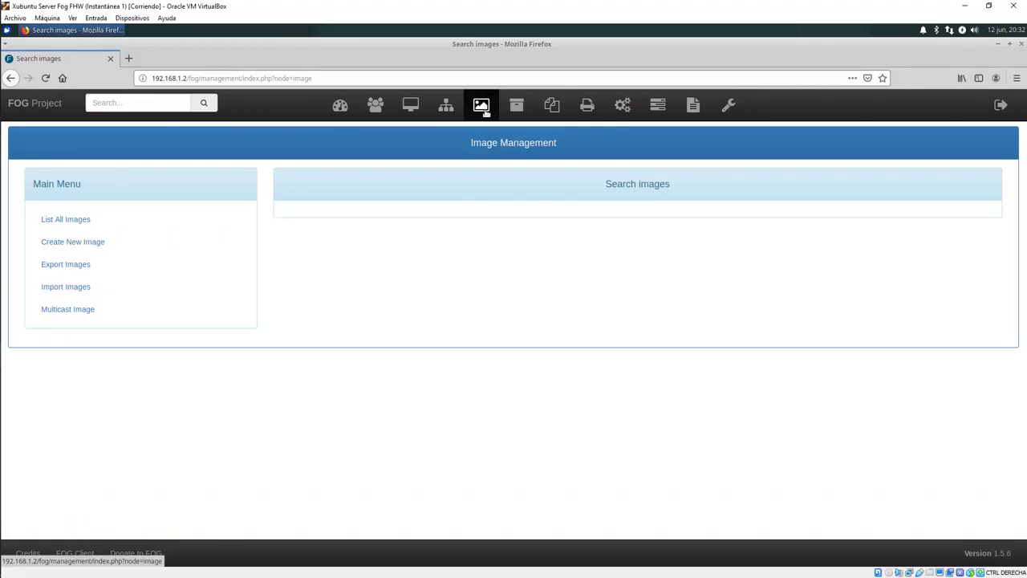
Step: Add a new image named Win10 with operating system Windows 10 - (9)
click(73, 248)
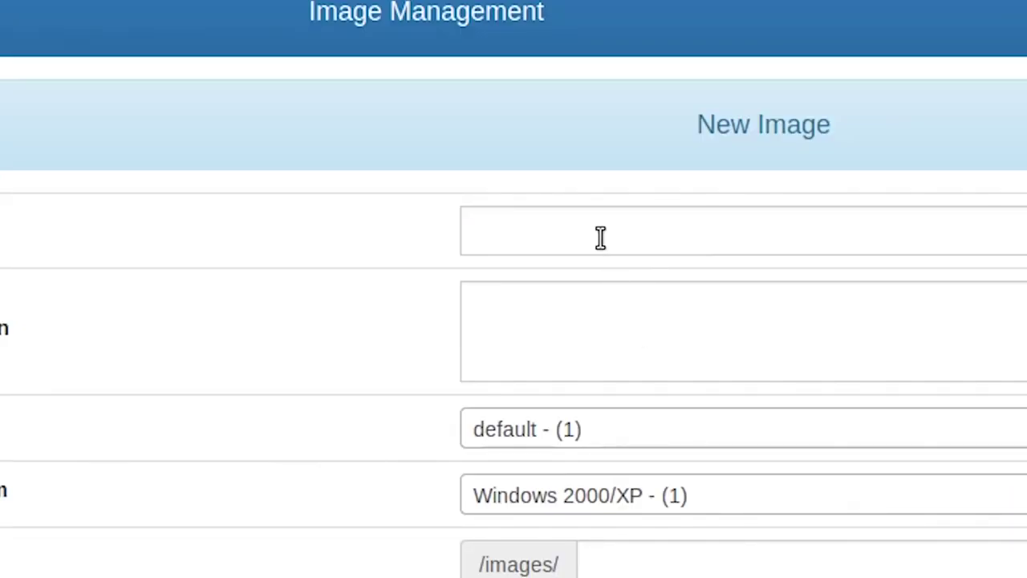
click(572, 224)
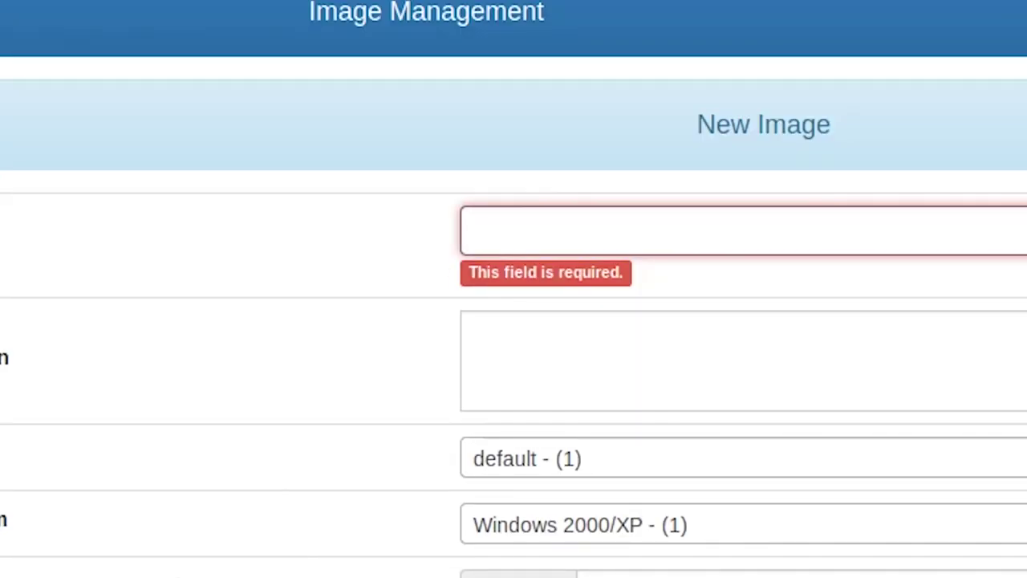
text(Win10)
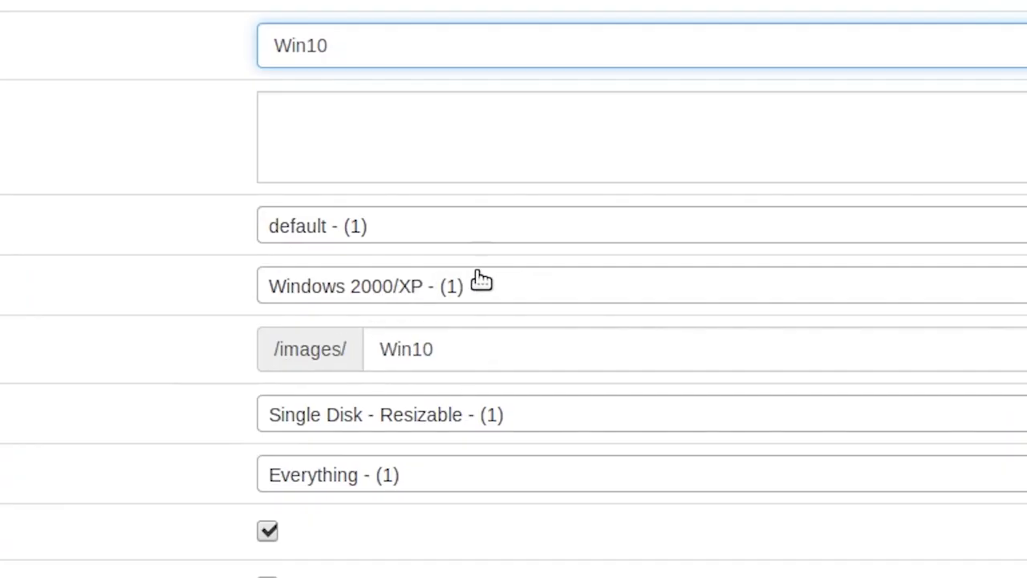
click(479, 279)
scroll(498, 280, down, 1)
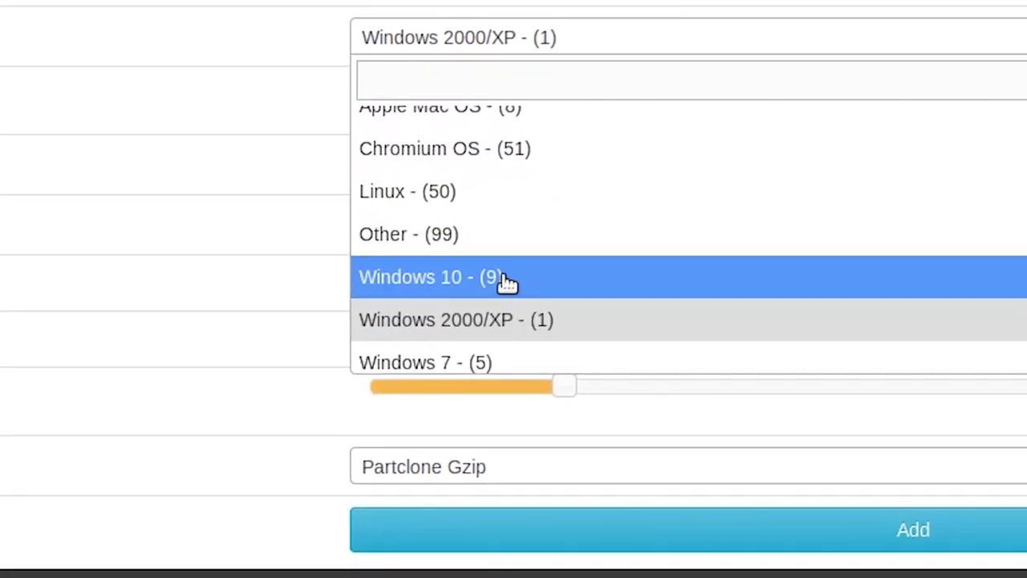
click(507, 278)
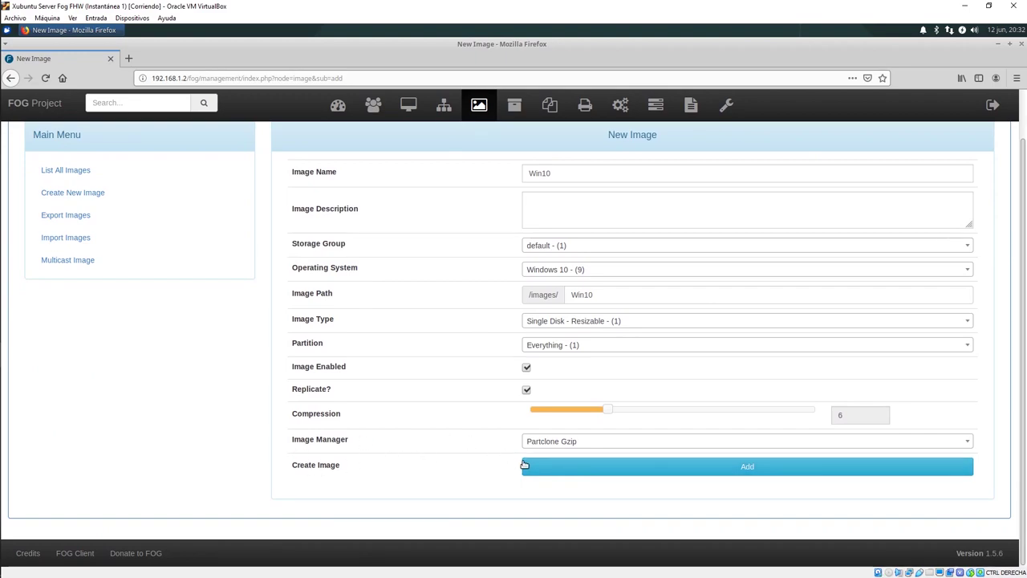
click(529, 465)
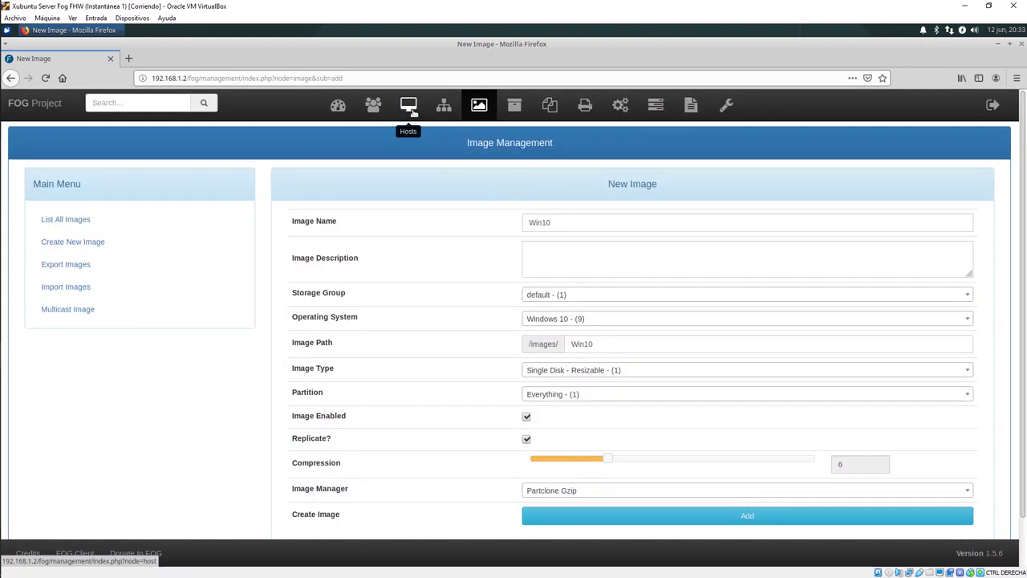
click(412, 112)
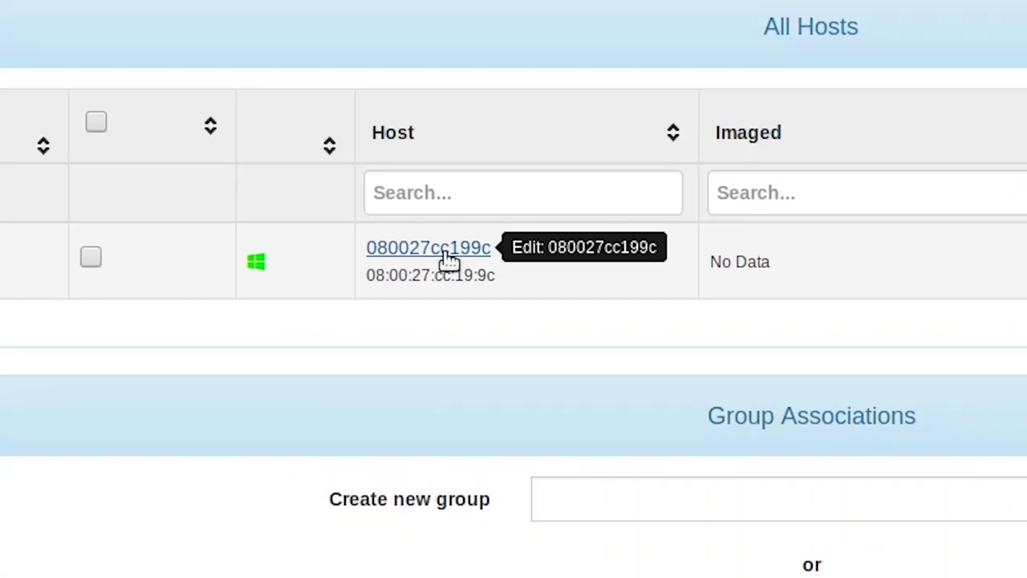
Step: Assign the Win10 image to host 080027cc199c and save the host
click(446, 249)
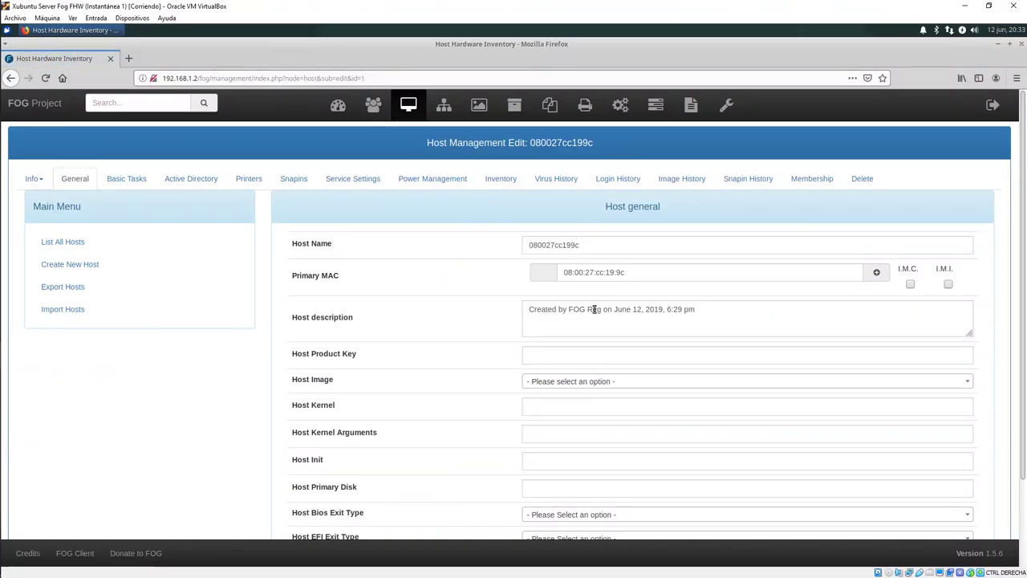
scroll(561, 313, down, 2)
click(550, 321)
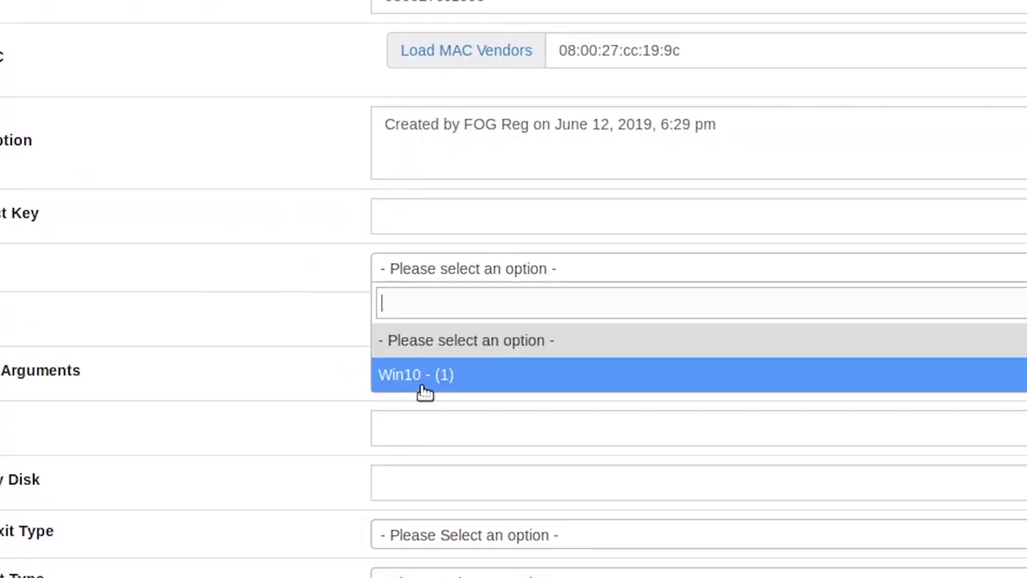
click(425, 392)
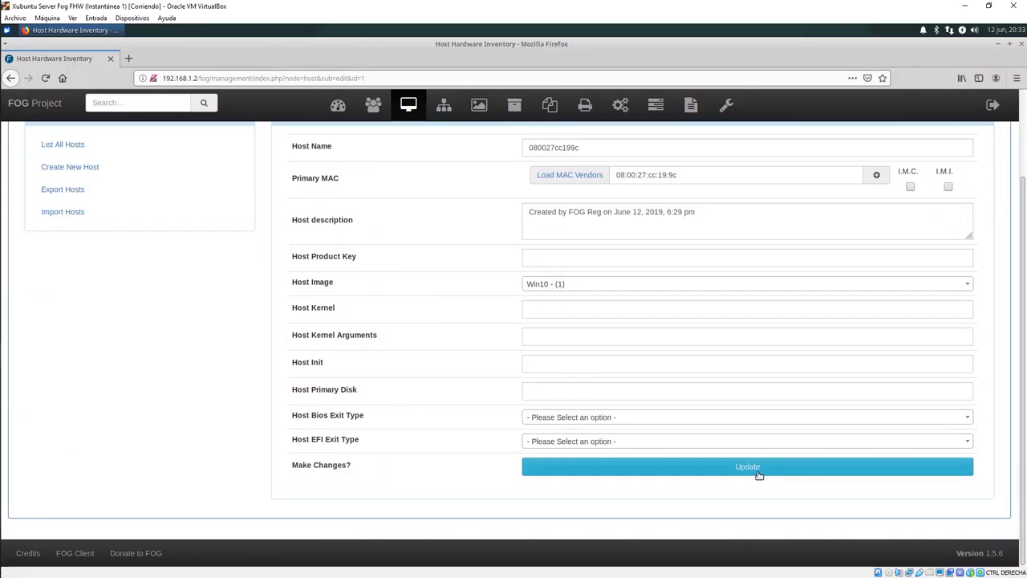
click(758, 469)
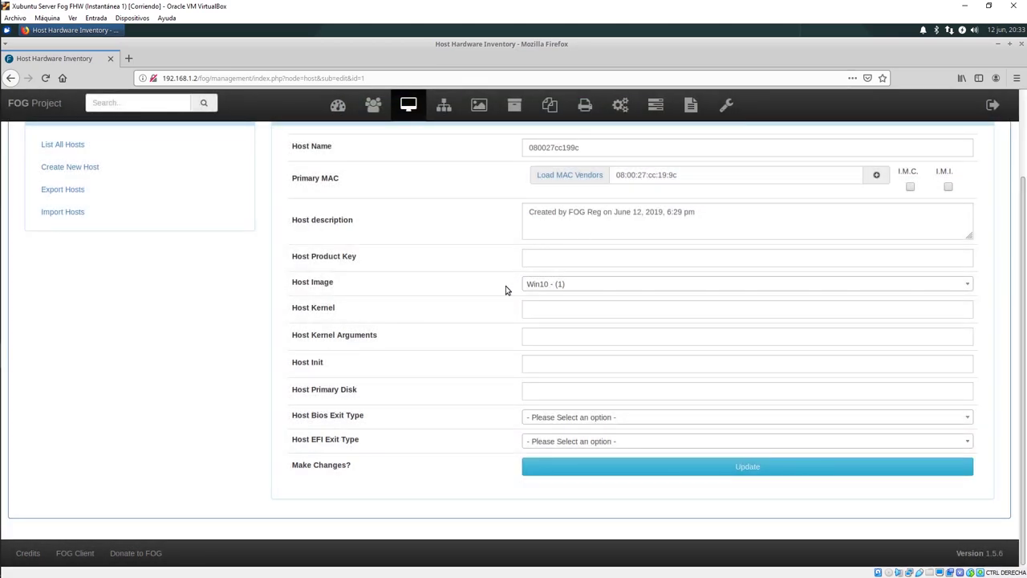
Step: Return to the All Hosts list and highlight the host's assigned Win10 image
scroll(505, 286, up, 3)
click(93, 206)
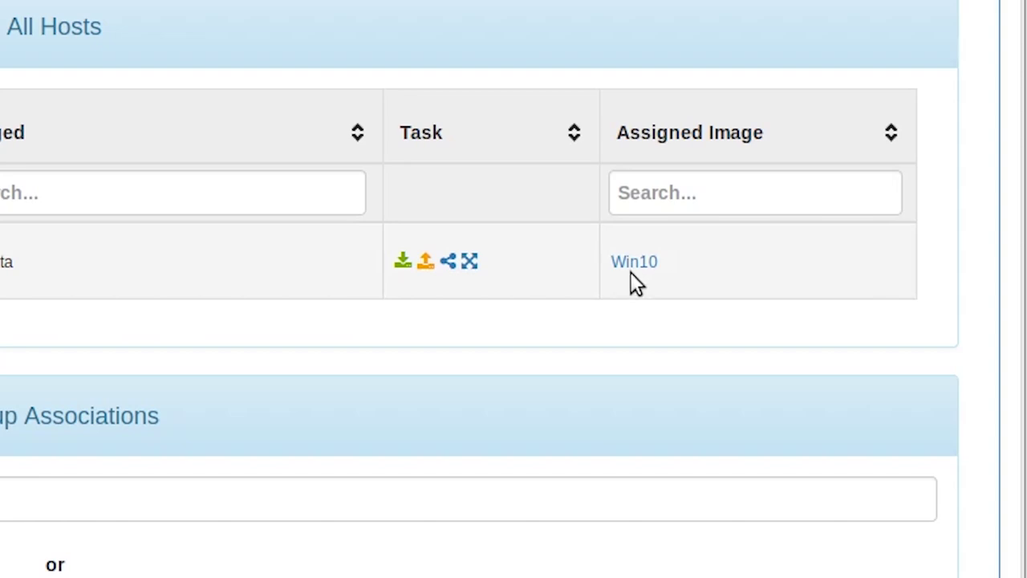
drag(871, 277, 848, 278)
click(695, 252)
drag(695, 251, 732, 274)
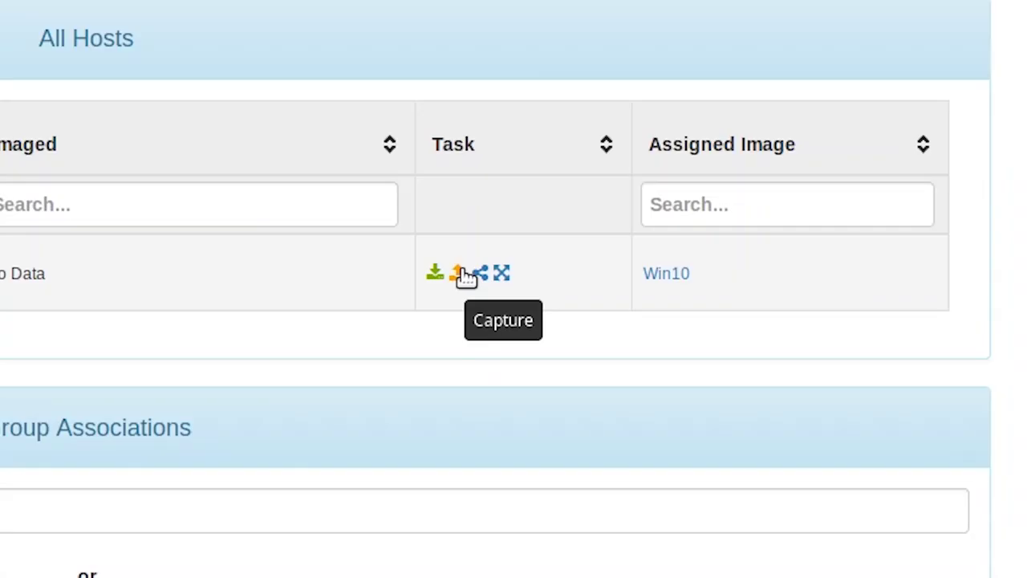
Step: Schedule an instant Win10 capture for host 080027cc199c and check it under Active Tasks
click(784, 278)
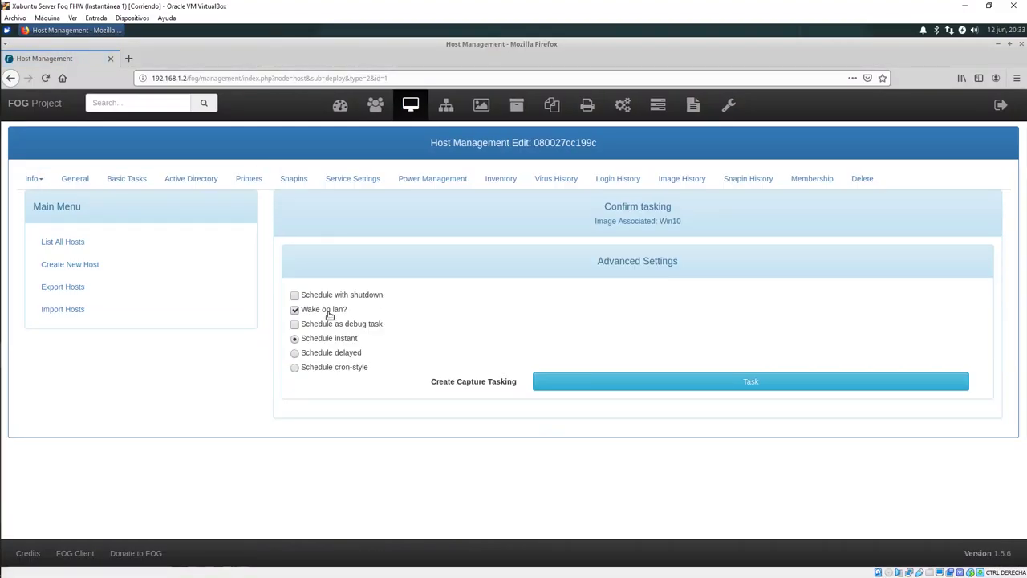
drag(302, 313, 337, 338)
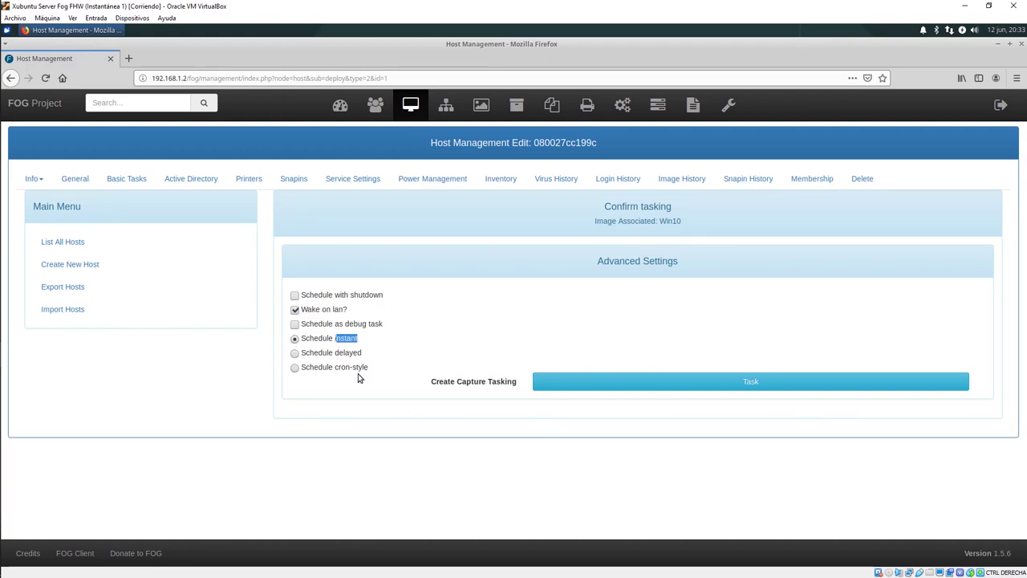
click(359, 401)
click(726, 382)
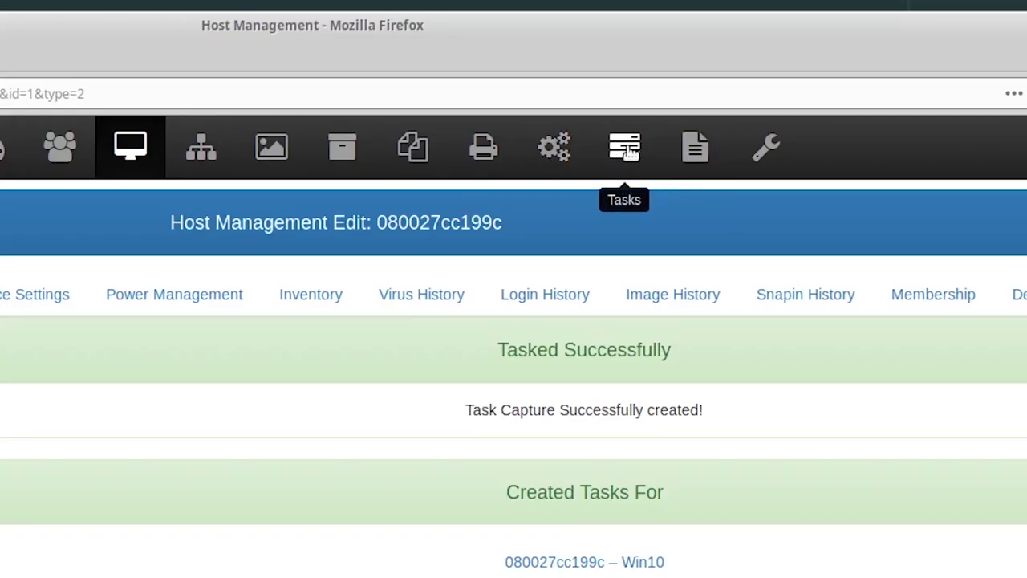
click(627, 149)
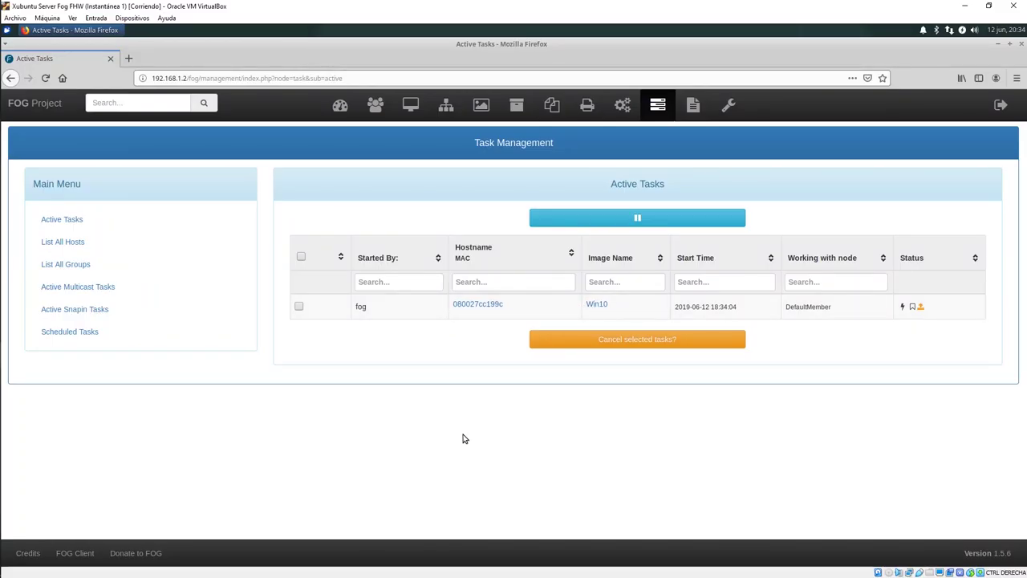
key(alt+Tab)
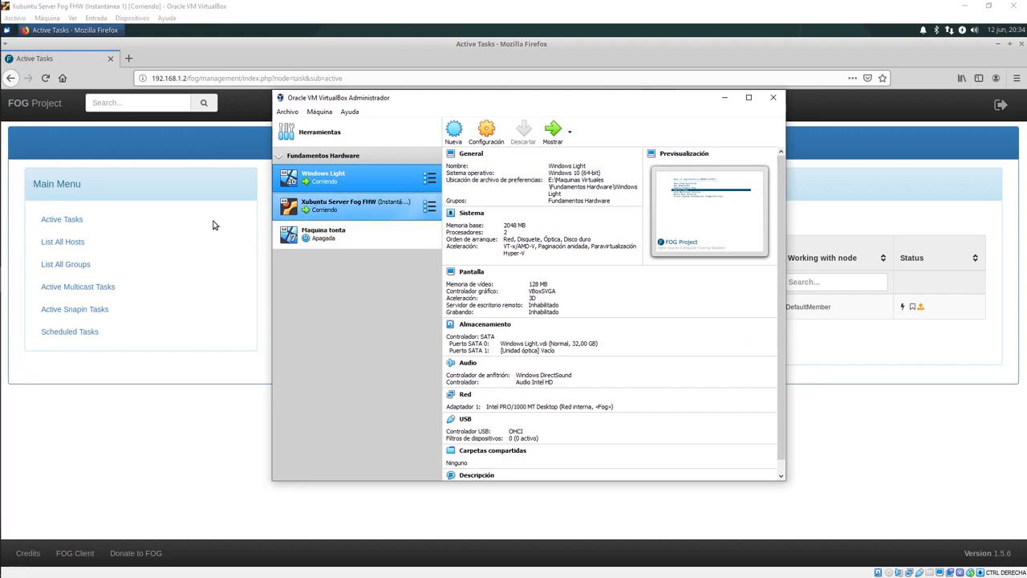
Step: Restart the Windows Light VM via Máquina > Reiniciar so FOG captures its disk
mouse_move(16, 303)
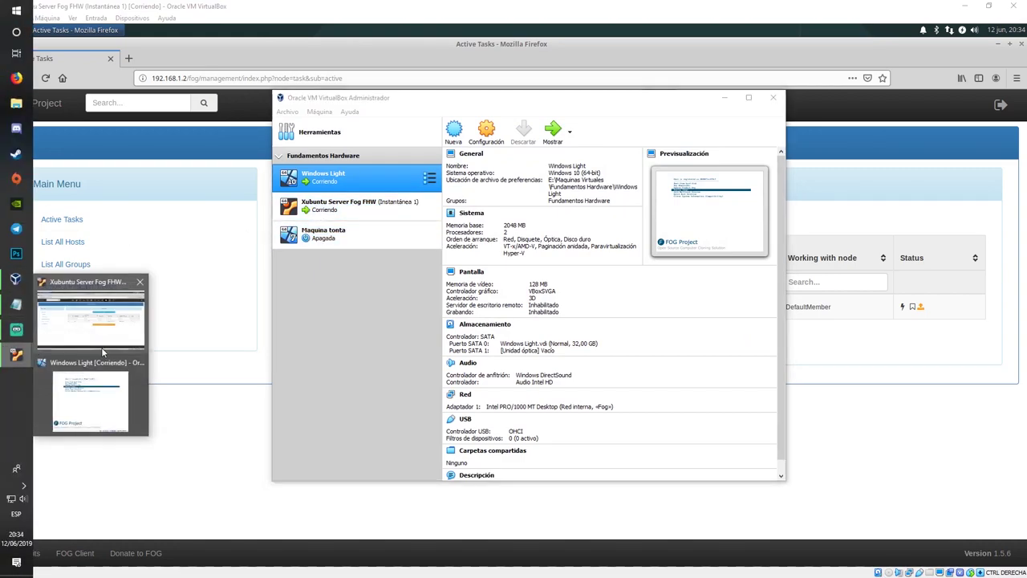
click(88, 393)
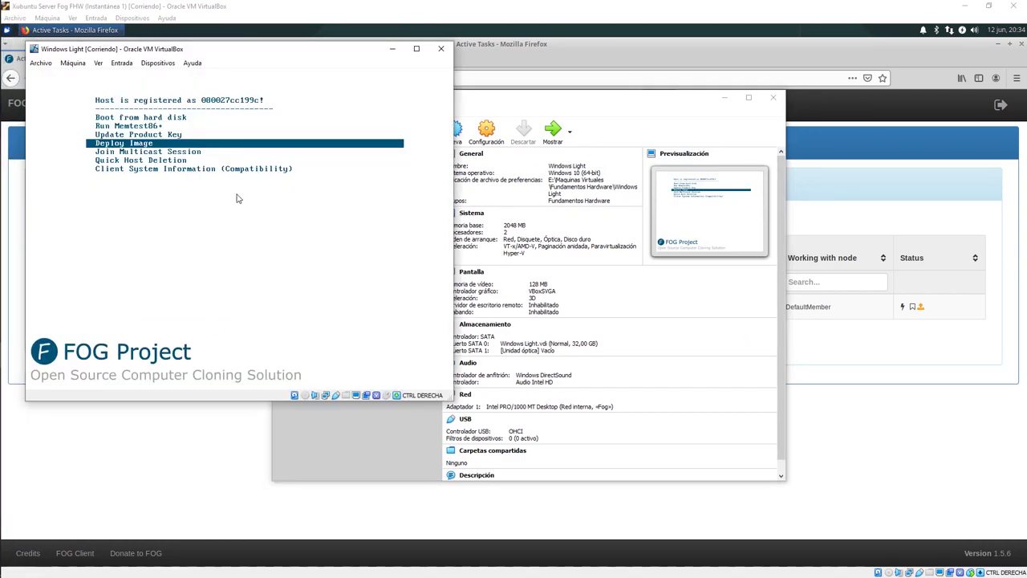
click(73, 62)
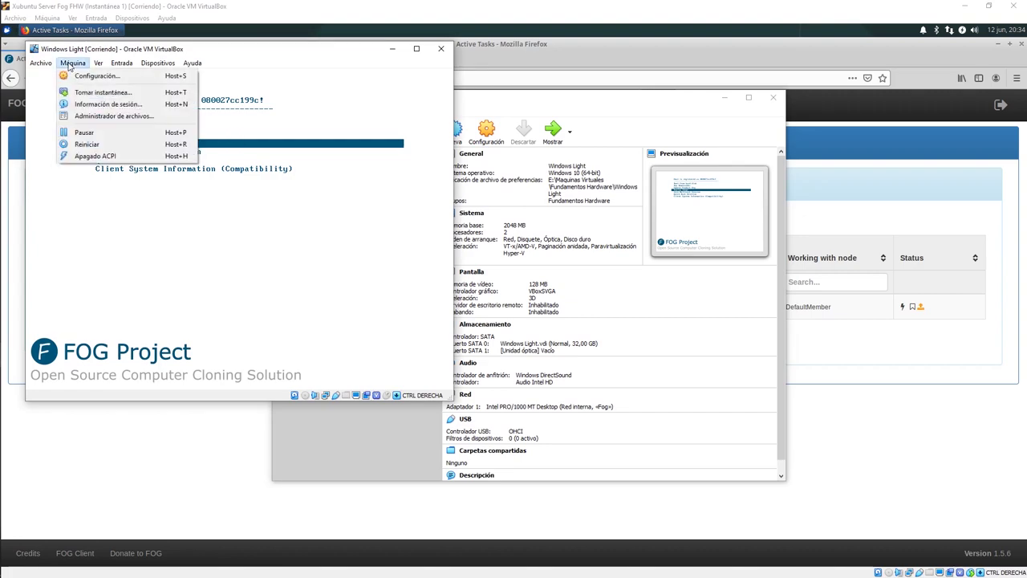
click(88, 142)
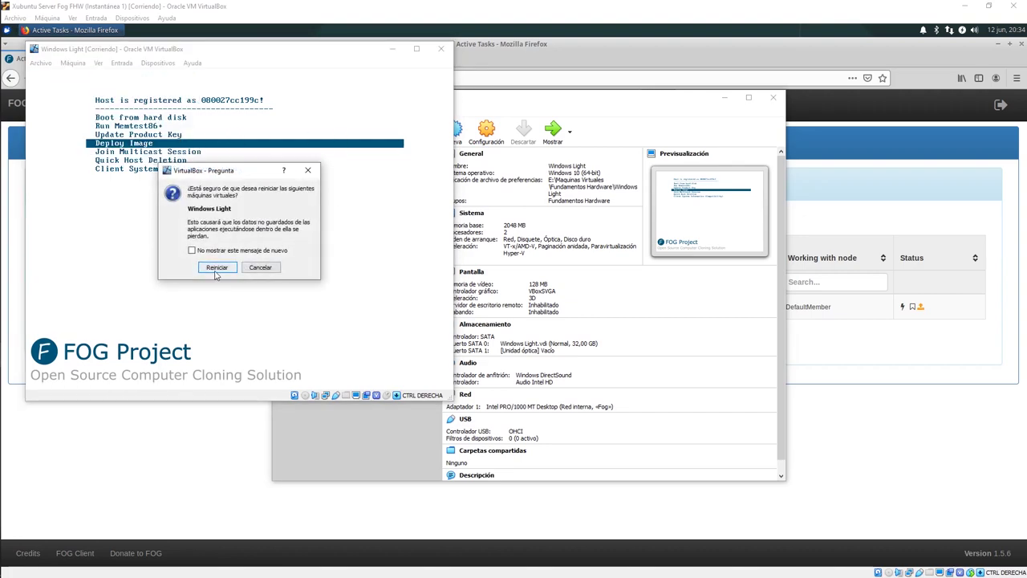
click(216, 267)
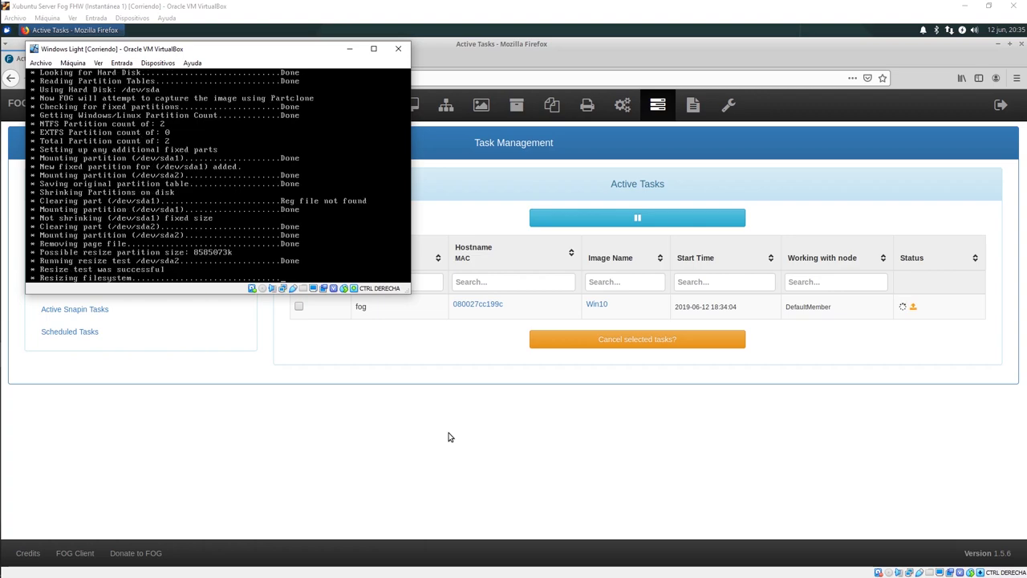
drag(233, 51, 242, 86)
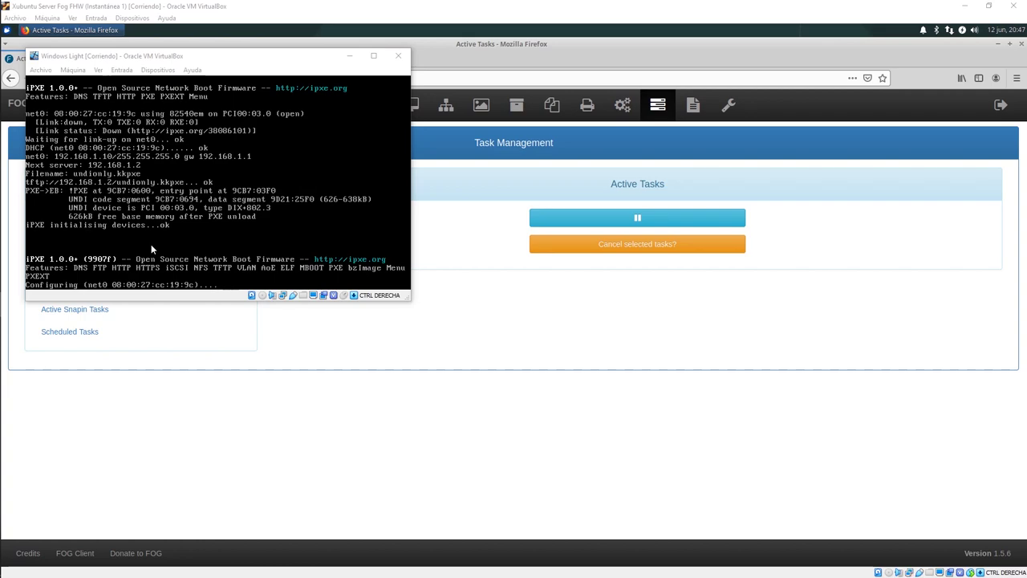
Step: Power off the Windows Light machine with Apagar la máquina
click(398, 56)
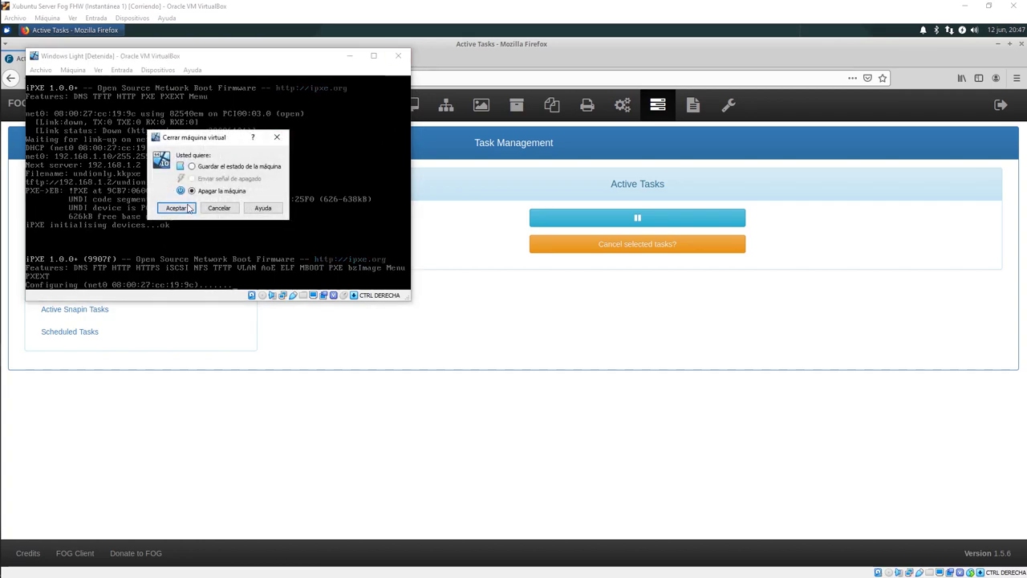
click(176, 208)
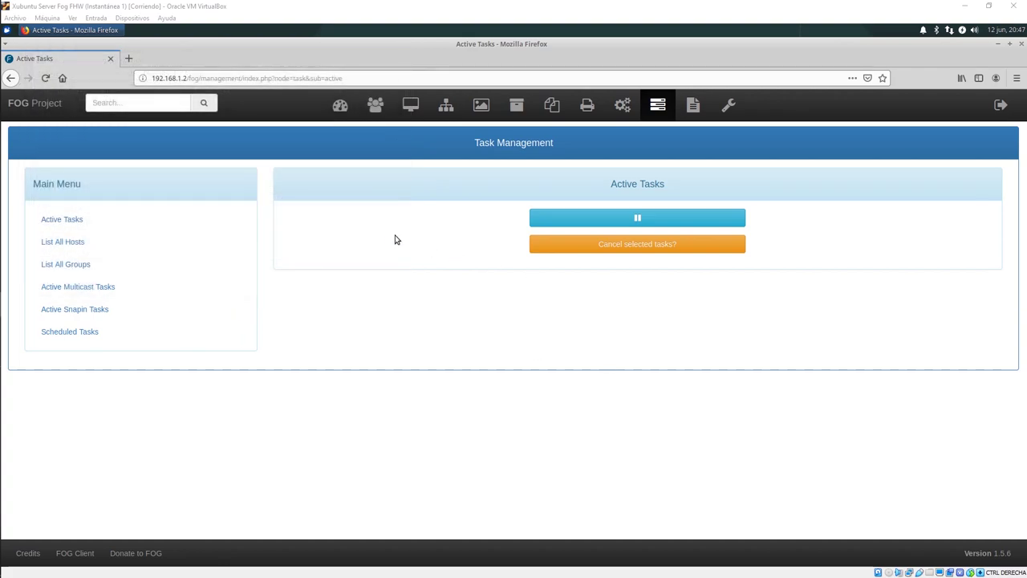
click(8, 279)
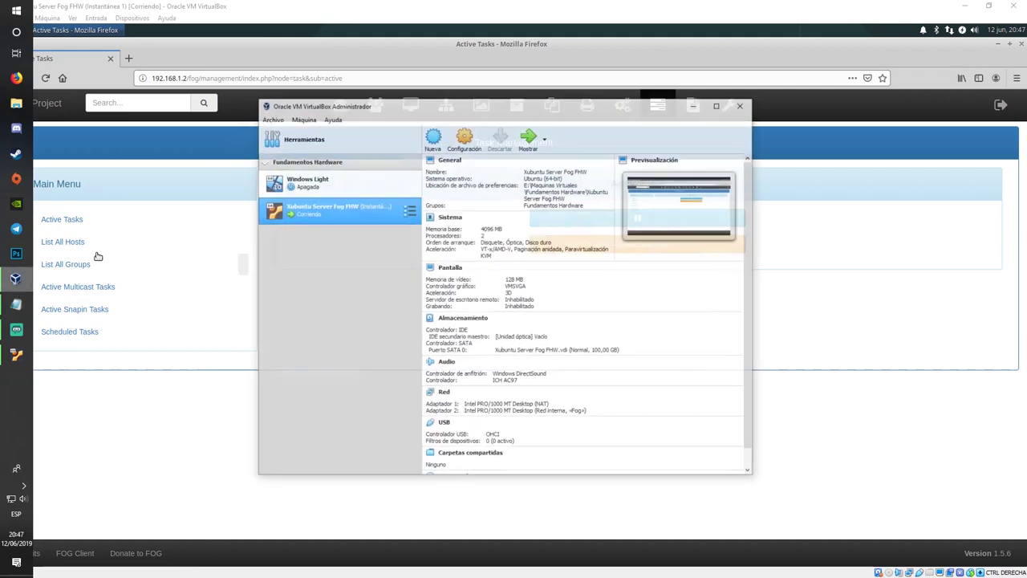
Step: Start a new VM named 'Maquina Tonta FHW' with version Windows 10 (64-bit)
click(453, 130)
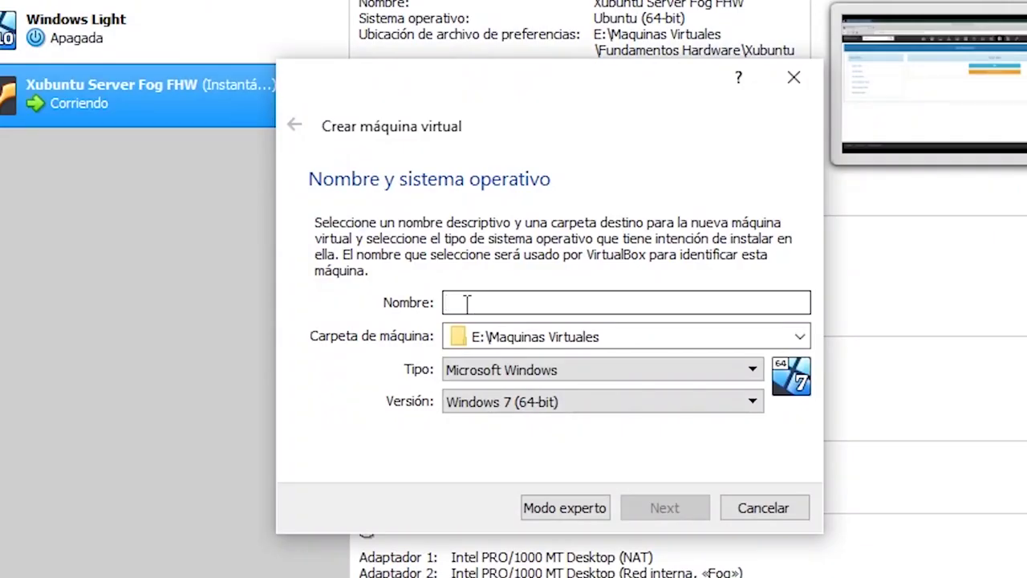
text(Maquina Tonta)
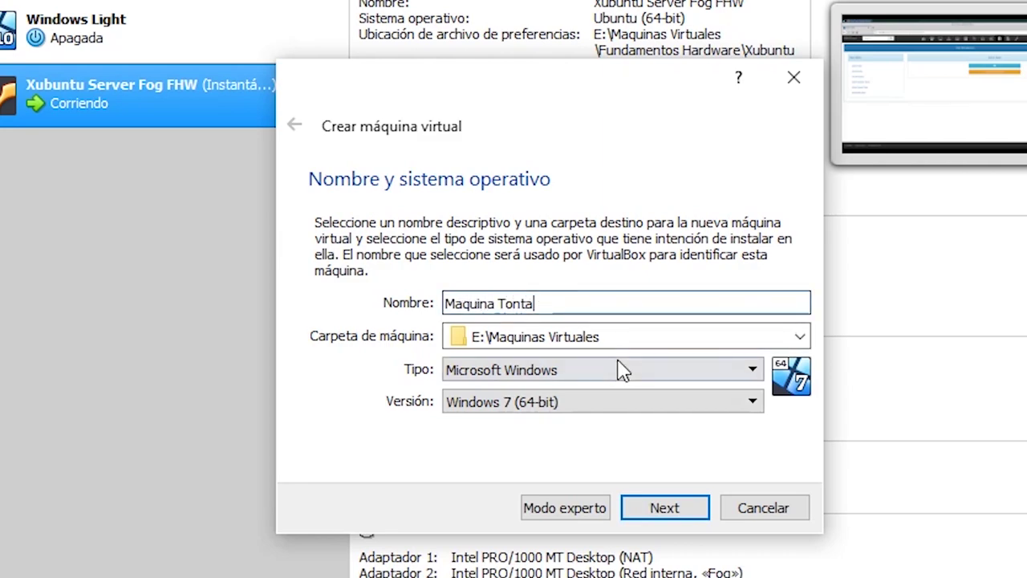
double_click(572, 310)
click(571, 309)
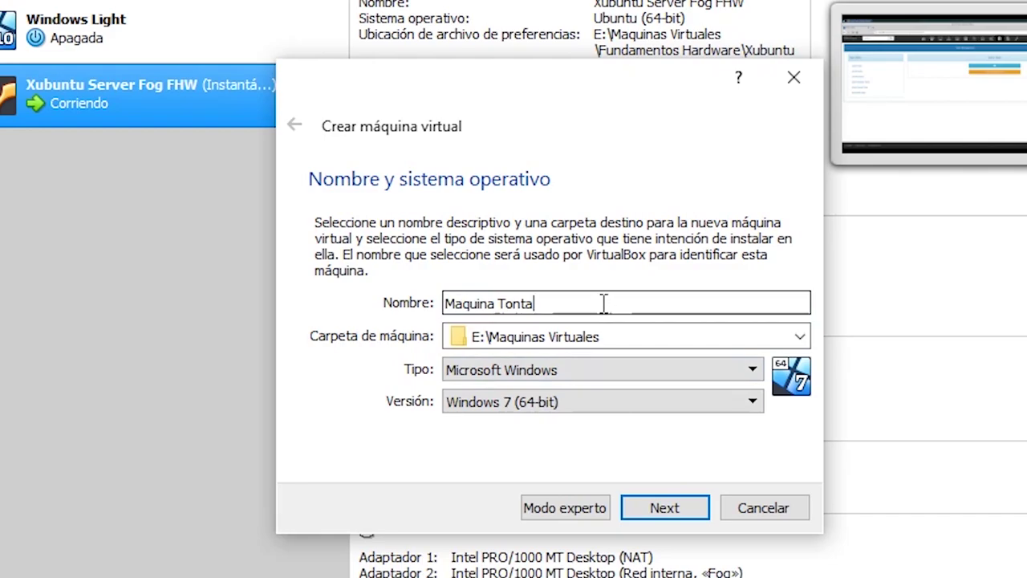
text(FHW)
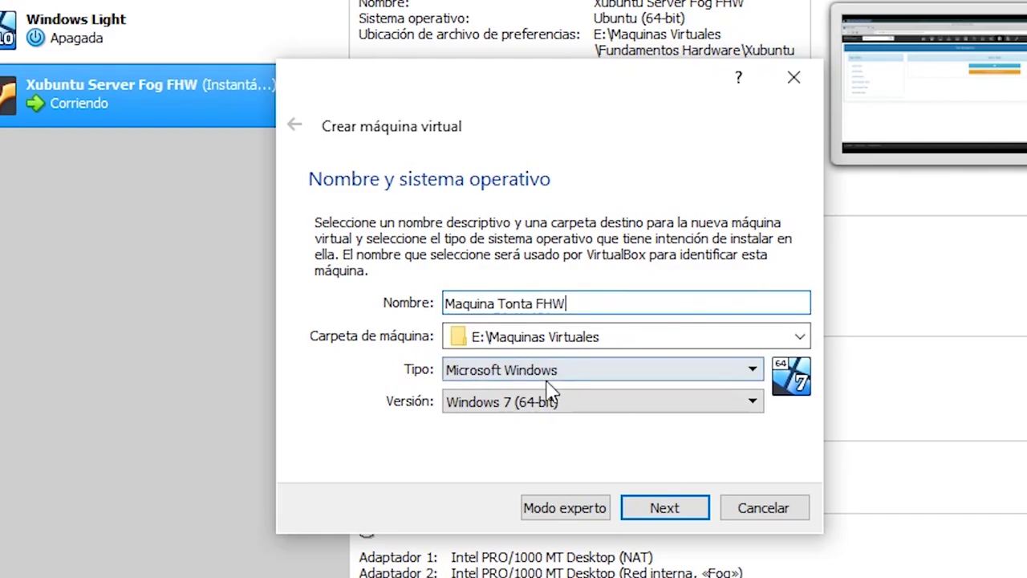
click(562, 405)
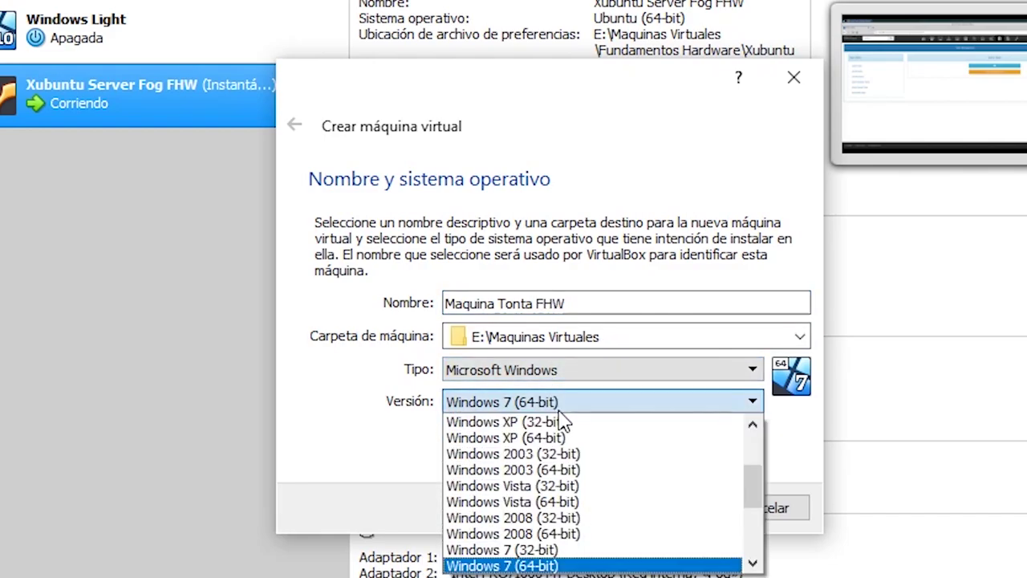
scroll(600, 533, down, 2)
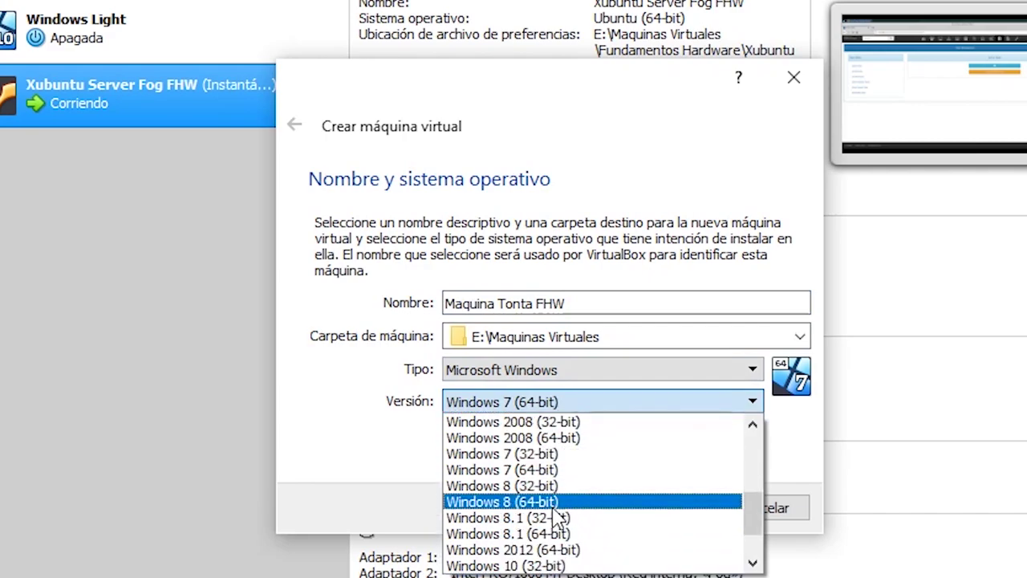
scroll(559, 554, down, 1)
click(561, 533)
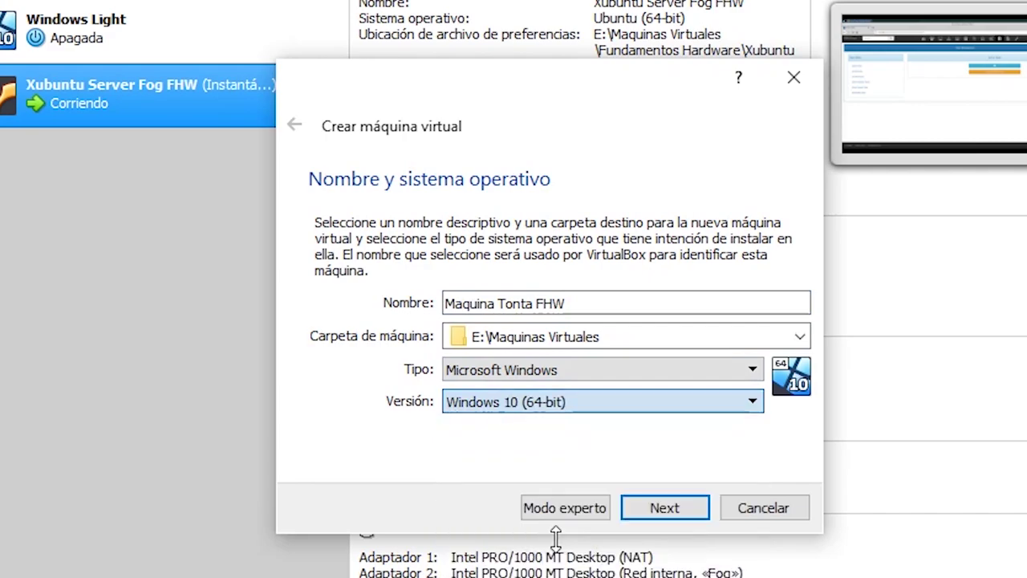
Step: Give it 2048 MB memory and a dynamically allocated 32 GB VDI disk, then create it
click(663, 512)
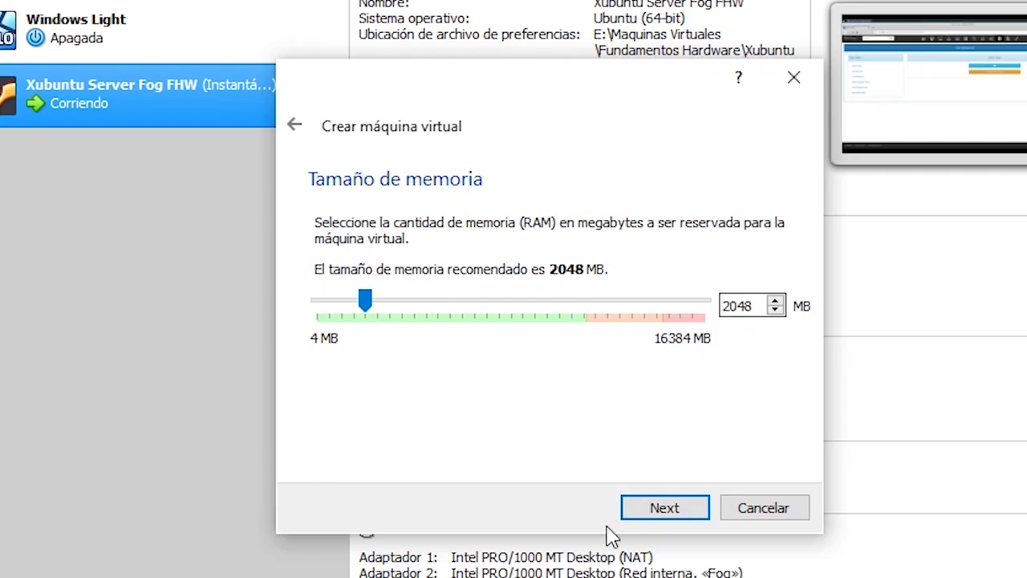
click(652, 514)
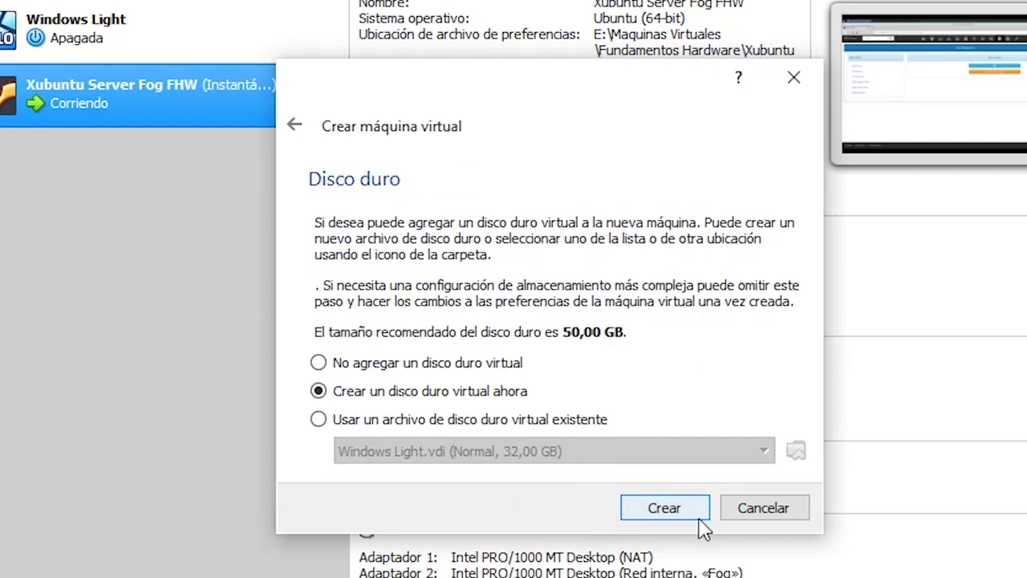
click(630, 520)
click(676, 540)
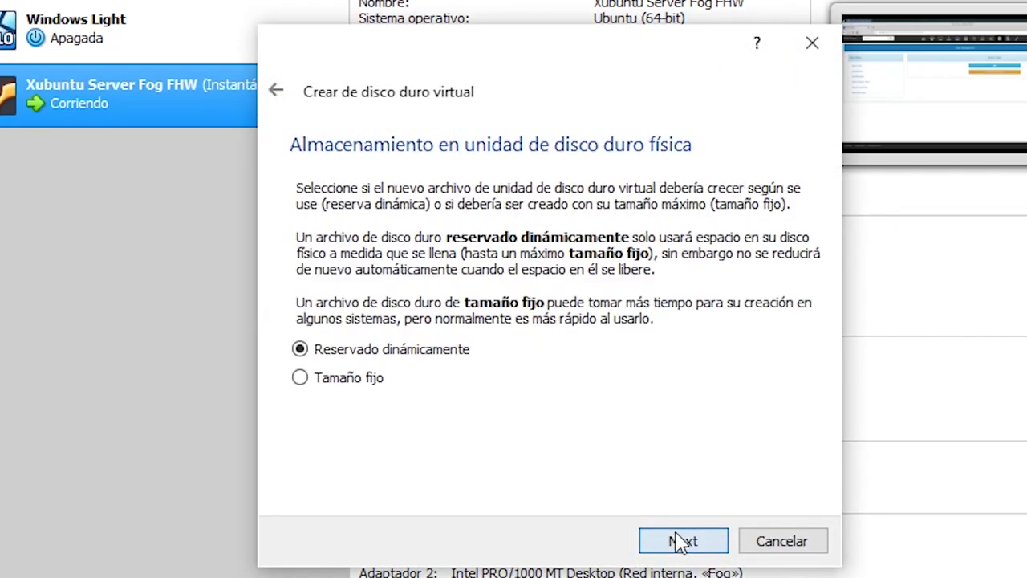
click(696, 531)
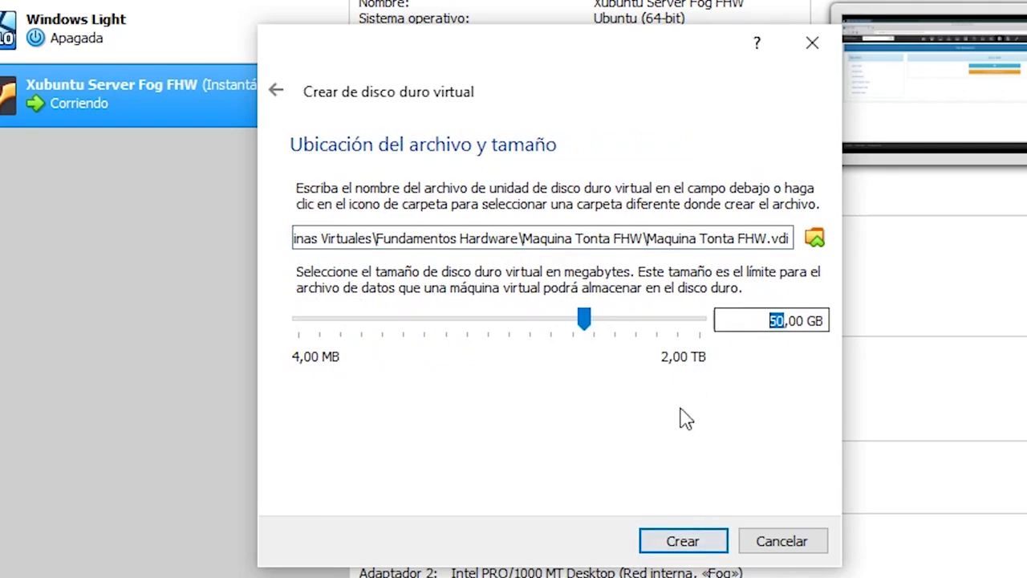
text(32)
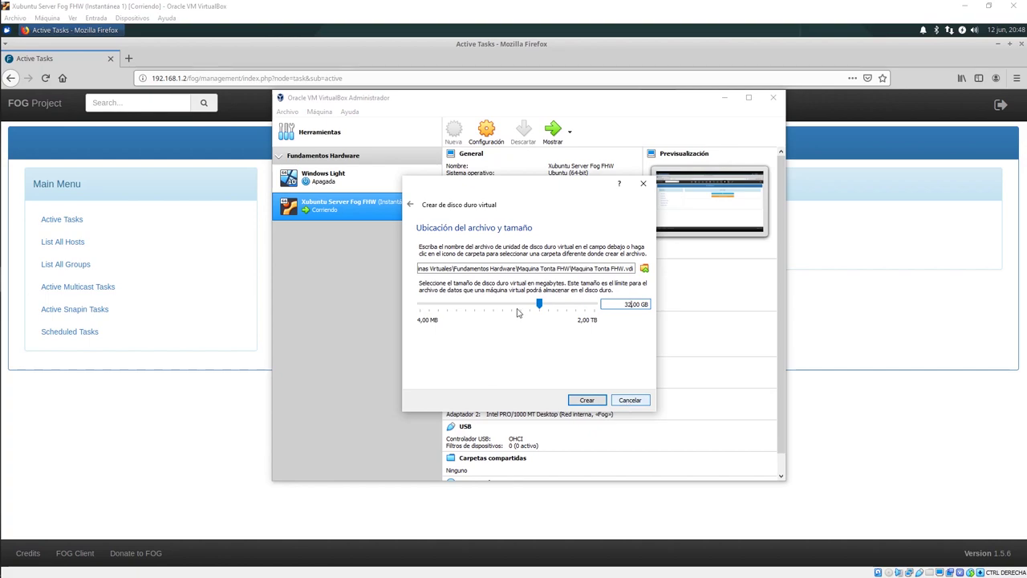
click(582, 399)
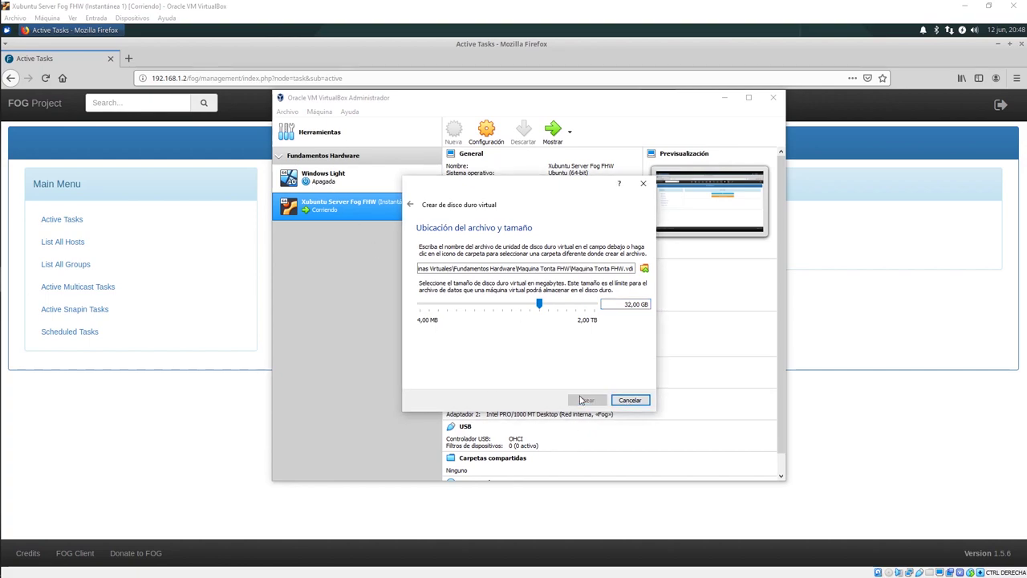
click(423, 166)
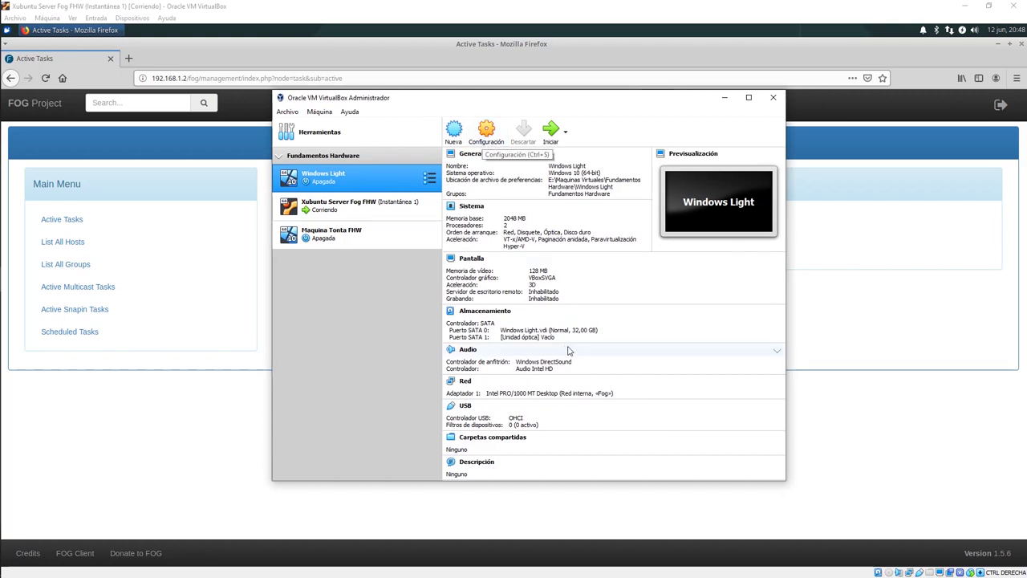
Step: Set Maquina Tonta FHW's processor count to 2 CPUs
click(393, 241)
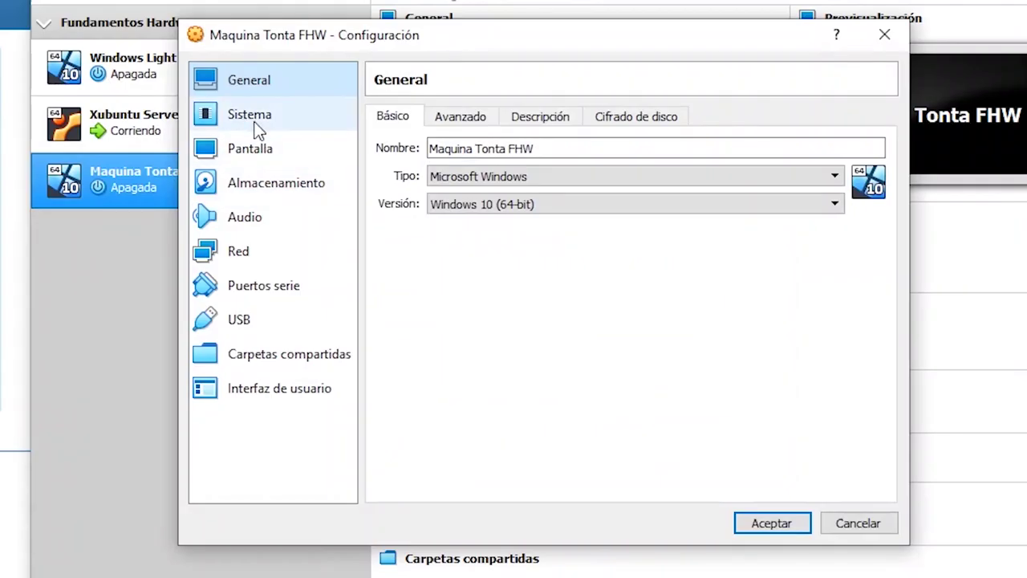
click(384, 205)
click(499, 203)
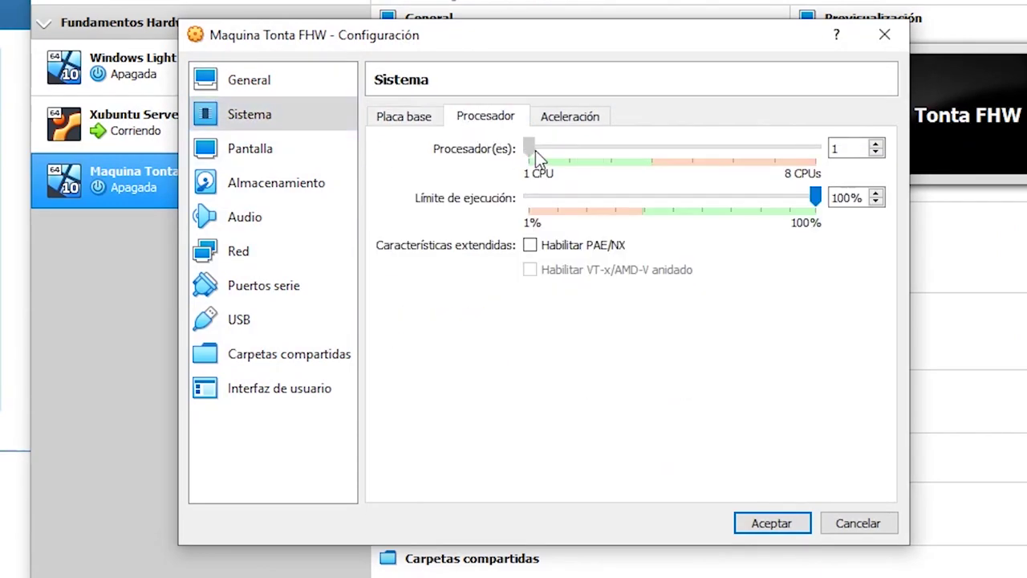
drag(532, 149, 571, 149)
Step: Attach network adapter 1 to the internal network Fog
click(348, 149)
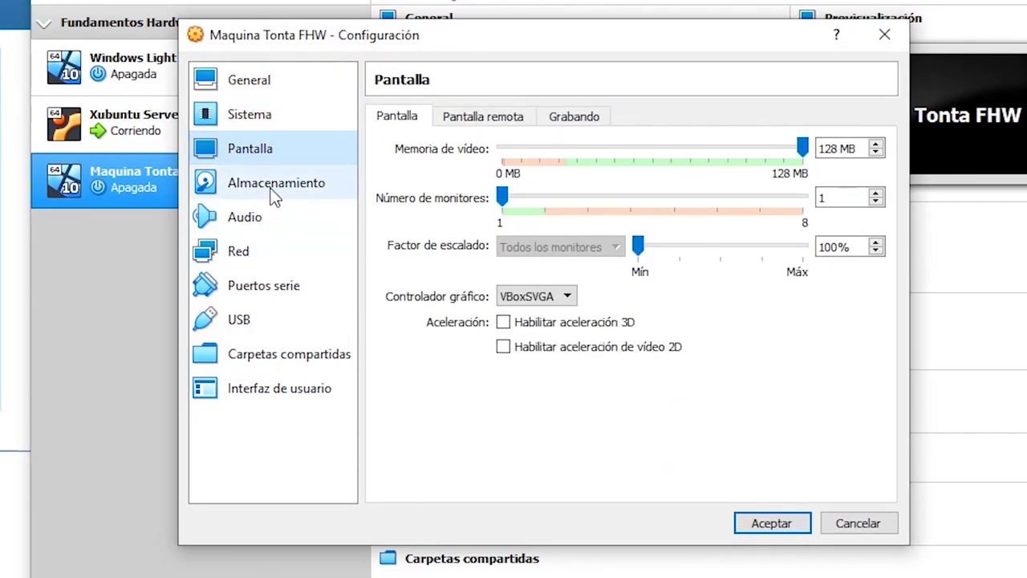
click(275, 186)
click(275, 221)
click(257, 253)
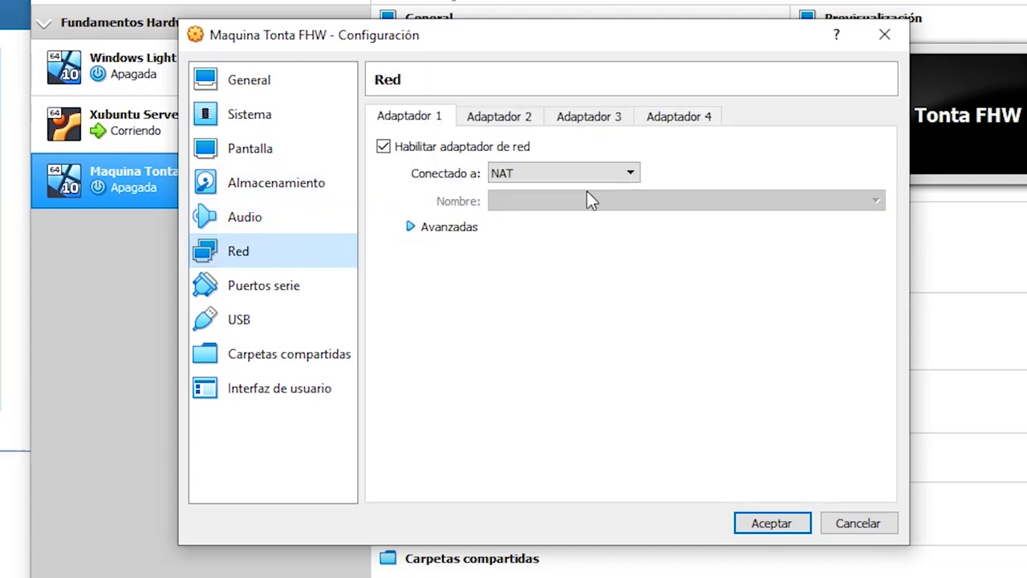
click(573, 174)
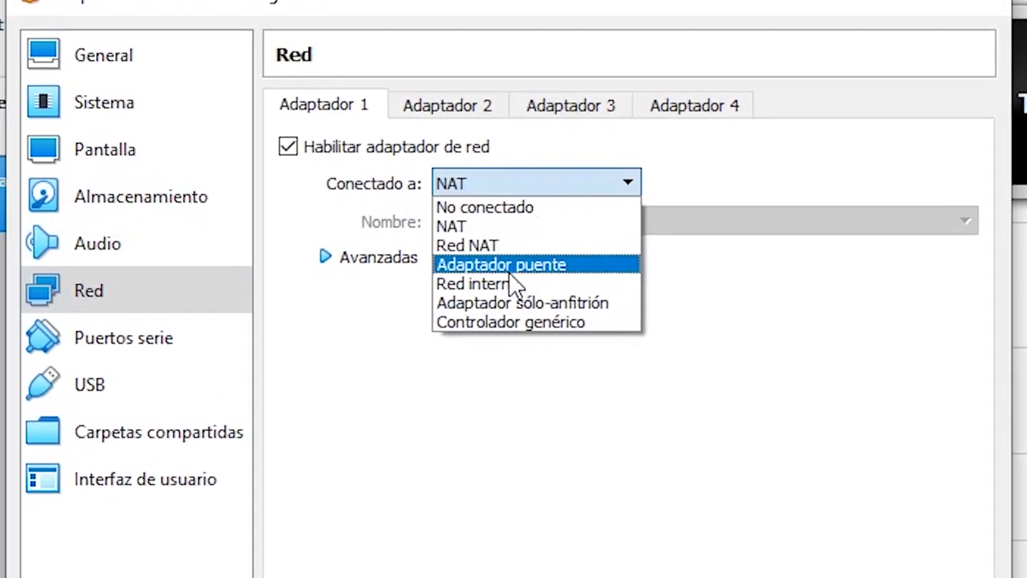
click(461, 383)
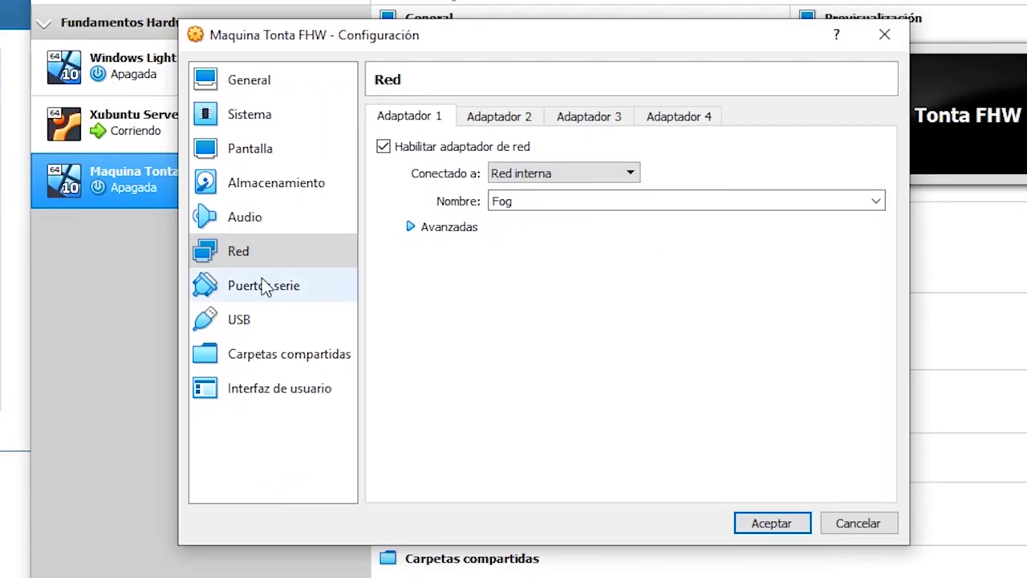
Step: Enable network boot, move it to the top of the boot order, and save
click(255, 117)
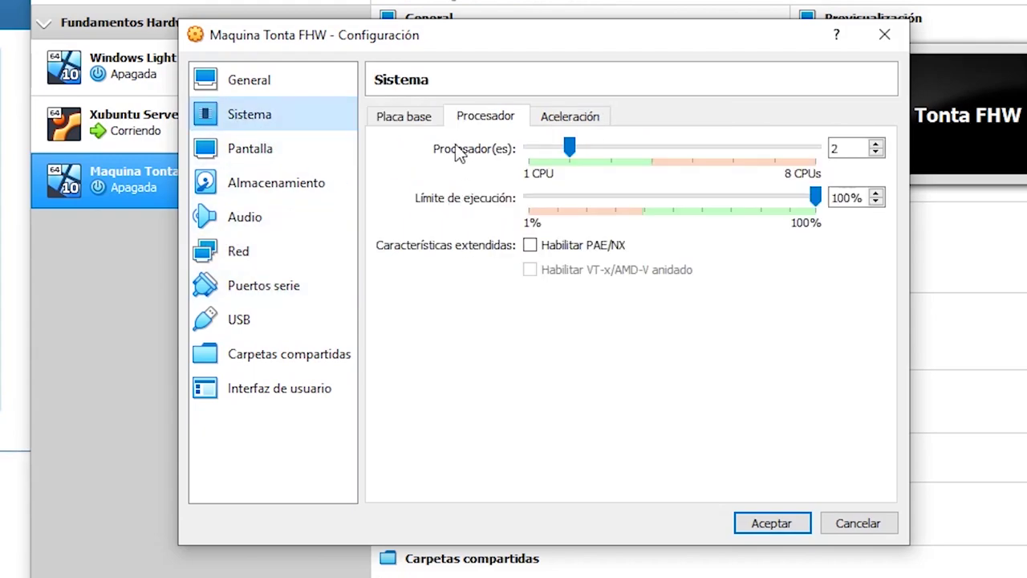
click(404, 116)
click(534, 257)
click(592, 257)
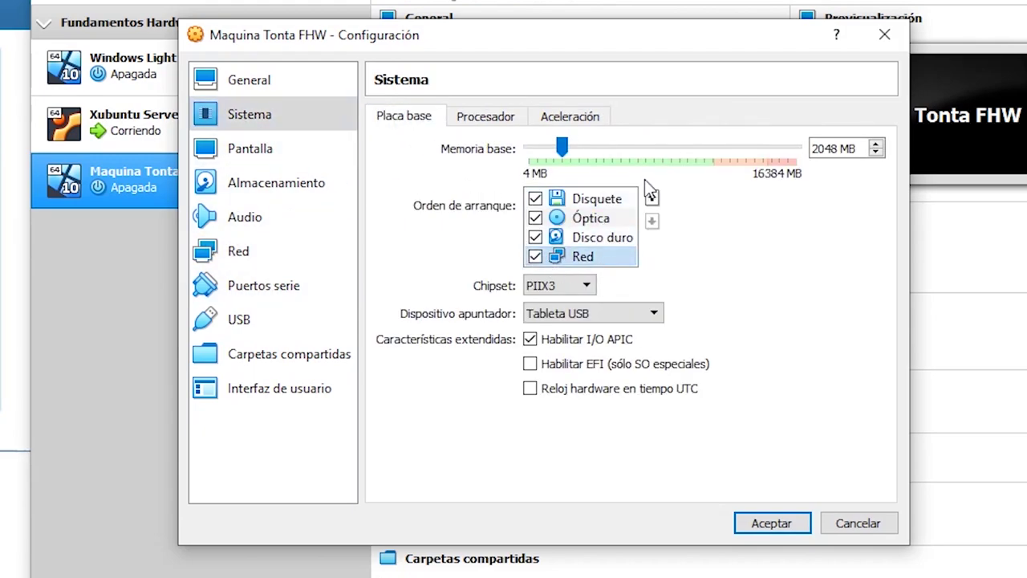
click(651, 197)
click(651, 198)
click(651, 197)
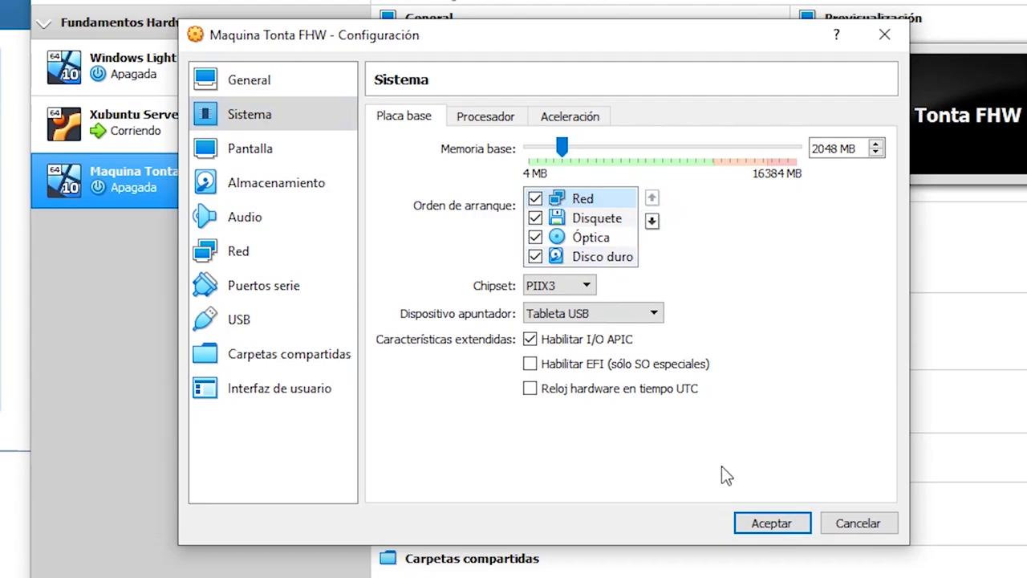
click(746, 522)
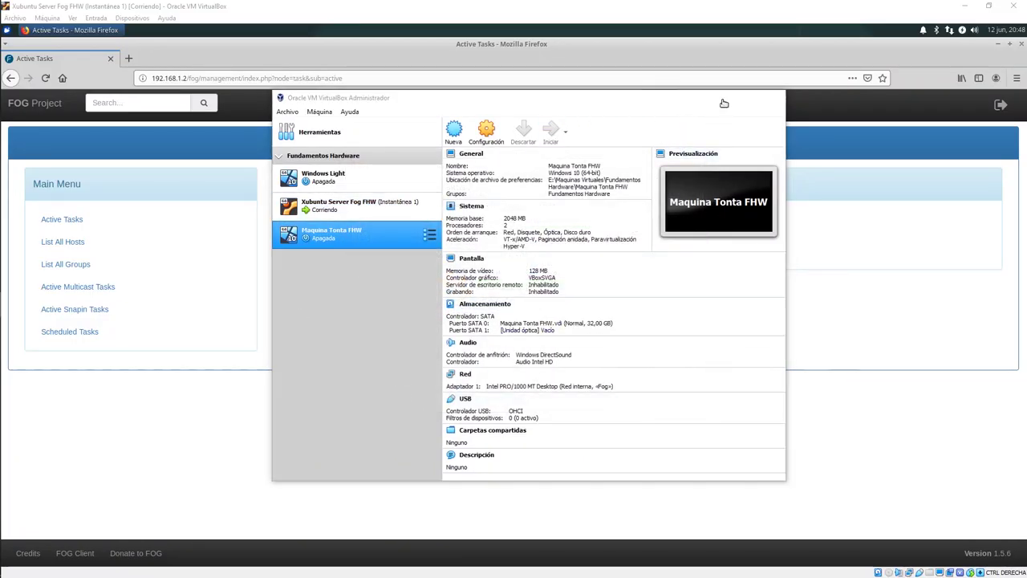
Step: Boot Maquina Tonta FHW from the network and select Quick Registration and Inventory in the FOG menu
click(723, 97)
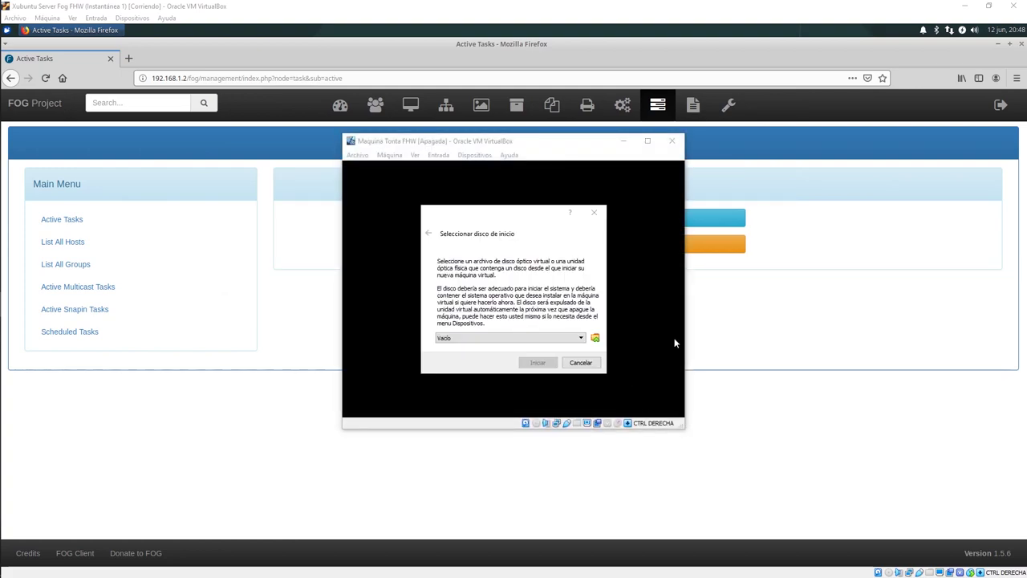
click(592, 212)
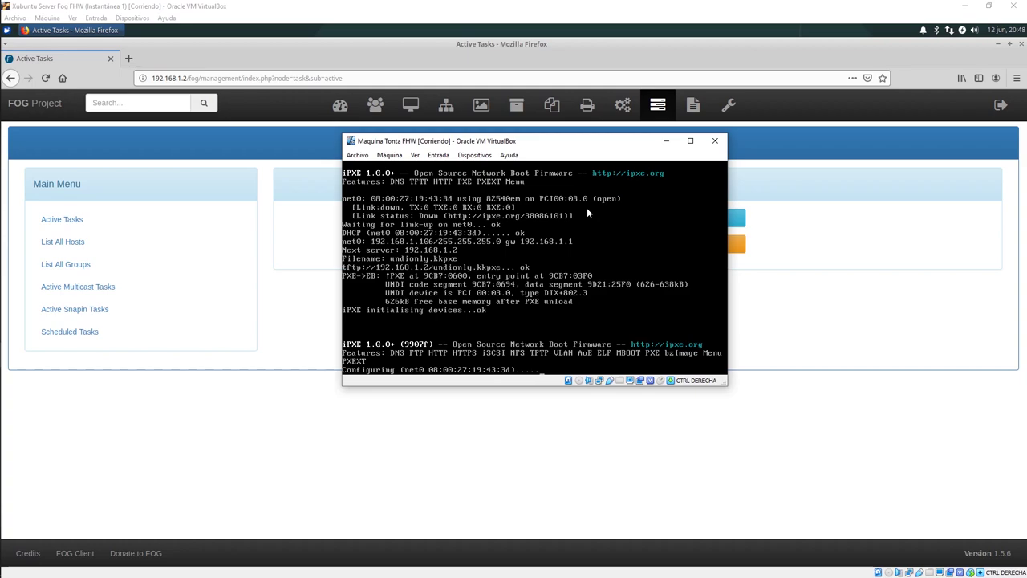
key(Down)
key(Down)
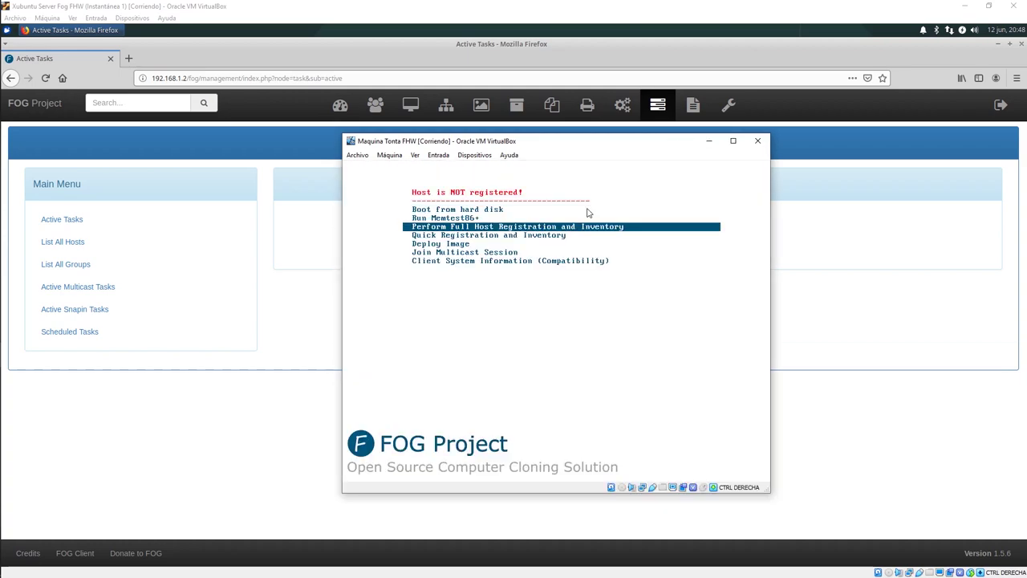
key(Down)
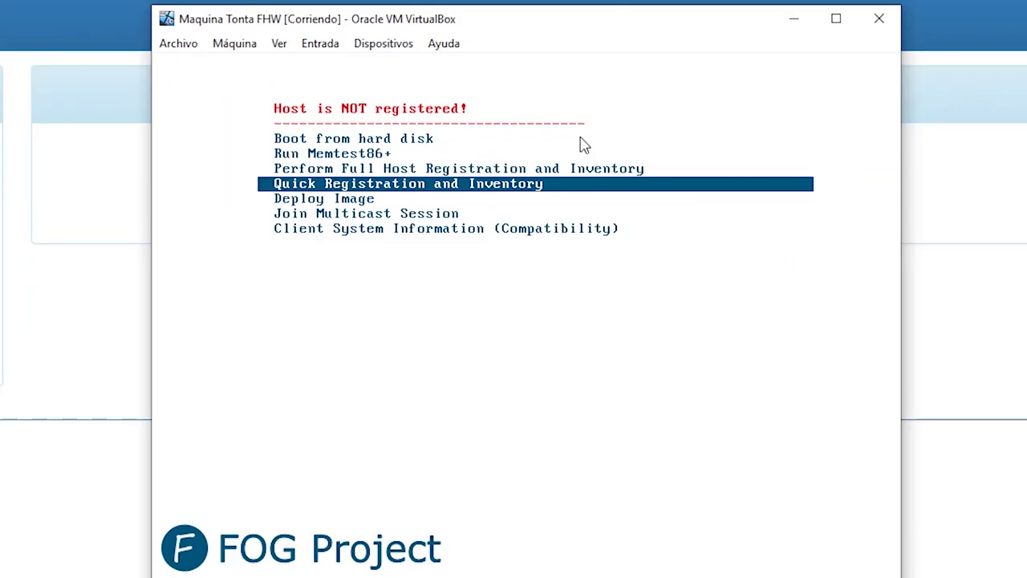
key(Return)
drag(561, 142, 318, 192)
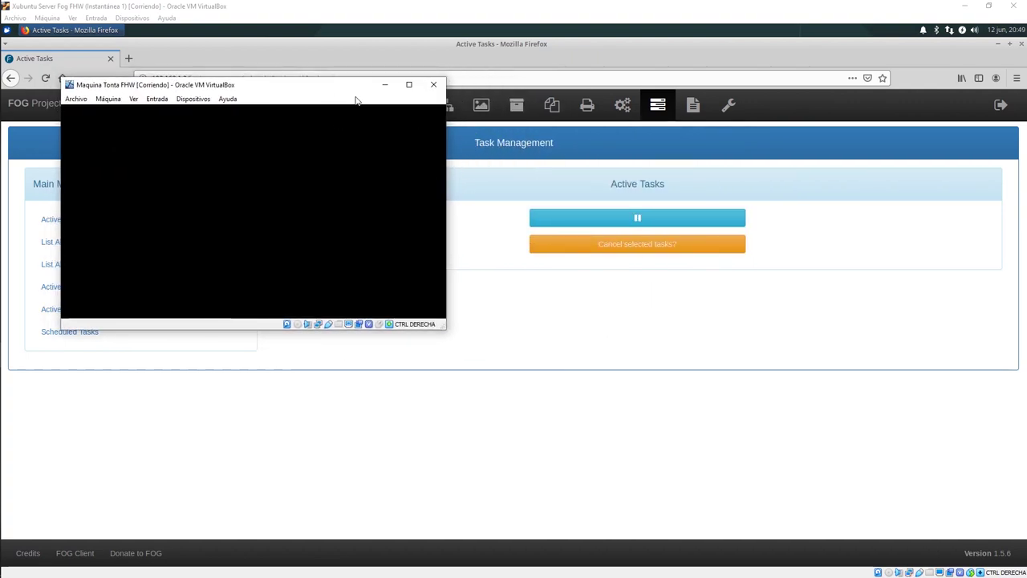
click(410, 104)
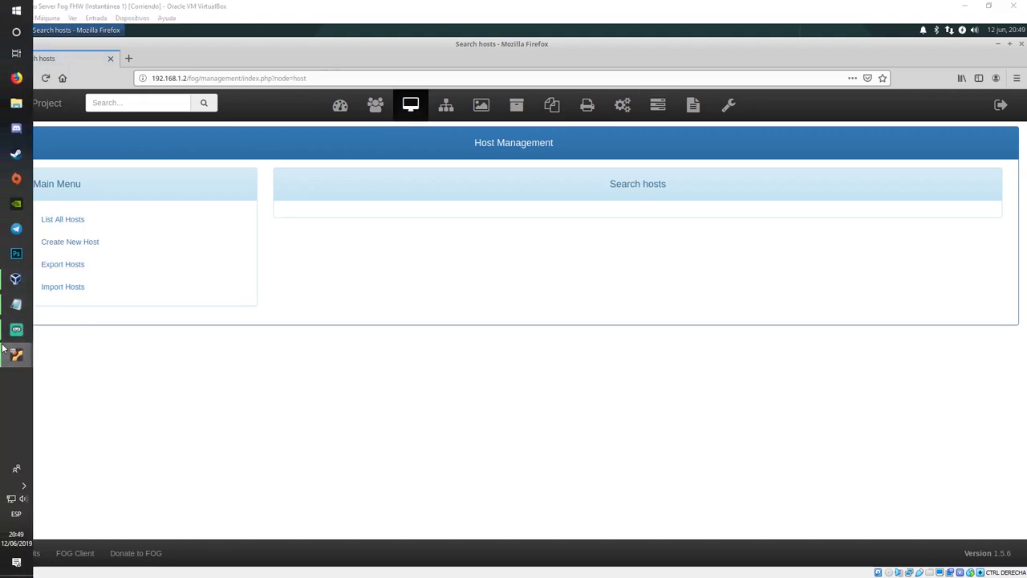
Step: Move the Maquina Tonta FHW window to the top-left to watch the inventory run
mouse_move(16, 353)
click(75, 362)
drag(316, 195, 285, 59)
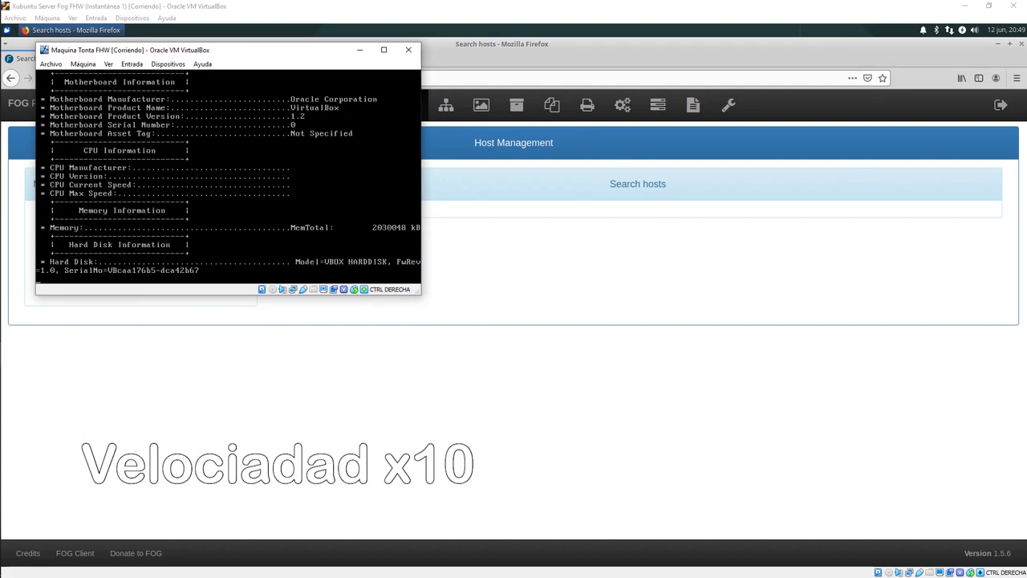
click(456, 241)
click(76, 222)
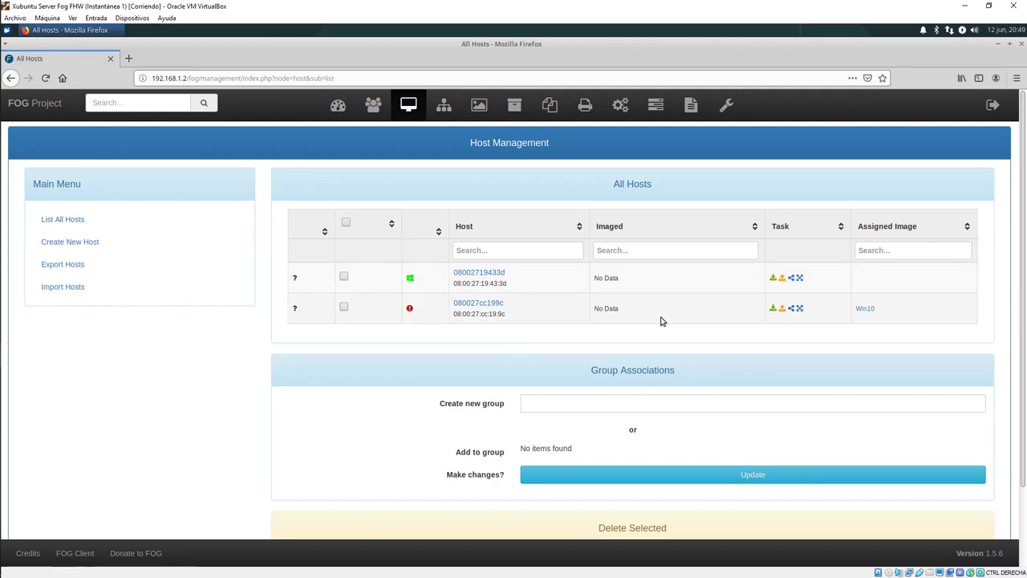
drag(887, 314, 825, 319)
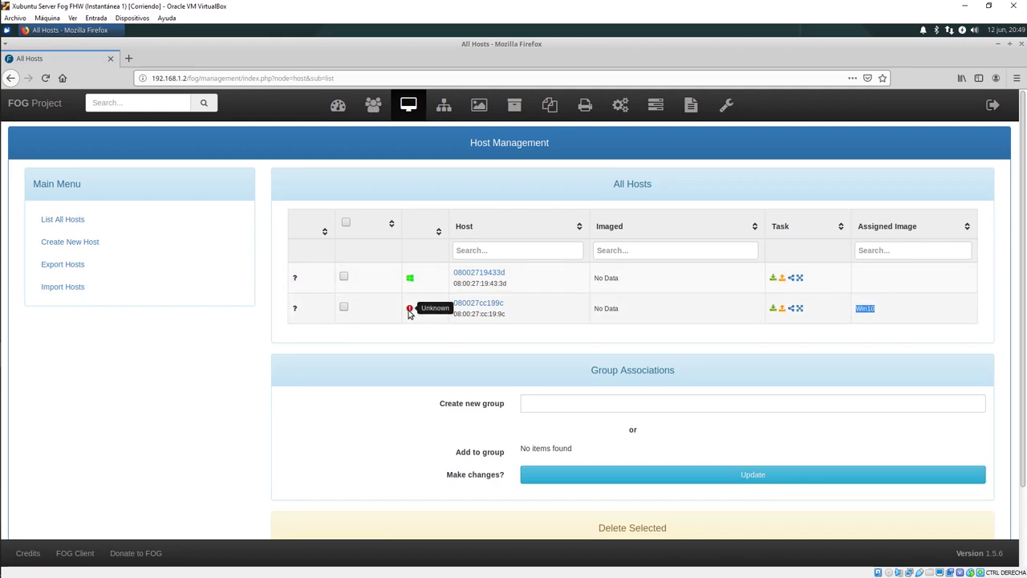
mouse_move(1, 377)
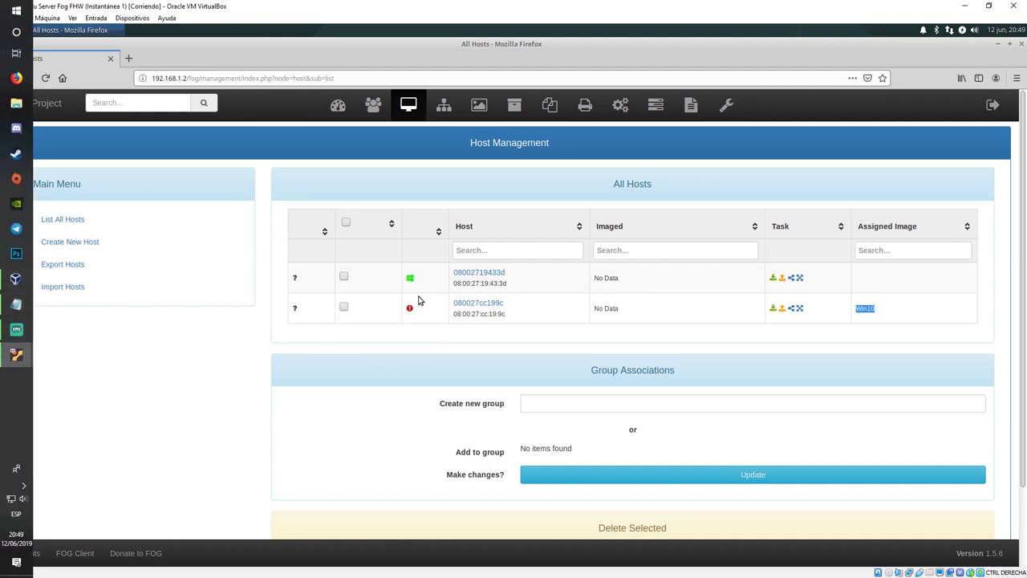
click(567, 283)
drag(567, 283, 534, 286)
Step: Read the VM's MAC in Red > Avanzadas and compare it with the host listed in FOG
click(534, 286)
mouse_move(18, 327)
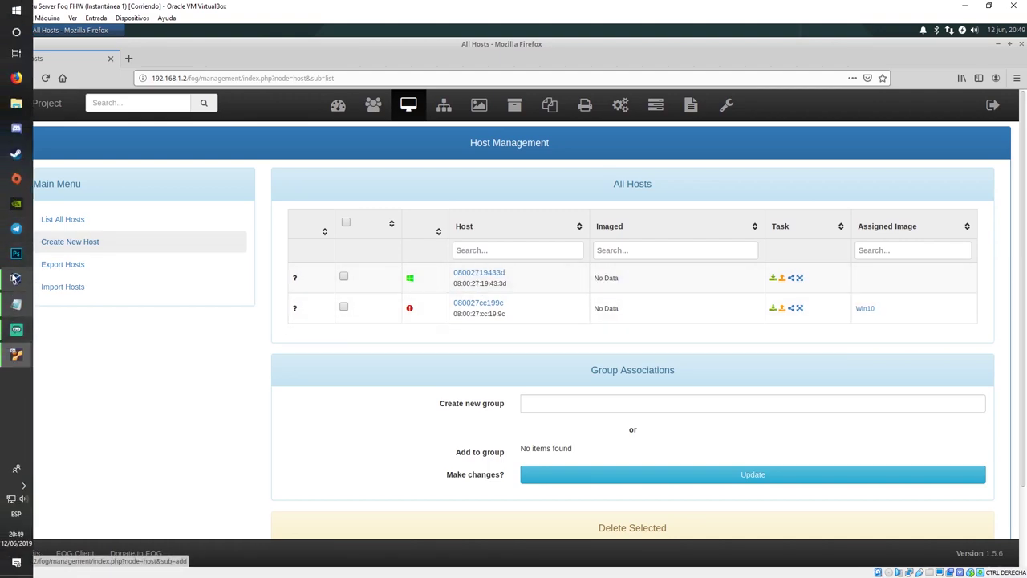
click(16, 279)
mouse_move(18, 352)
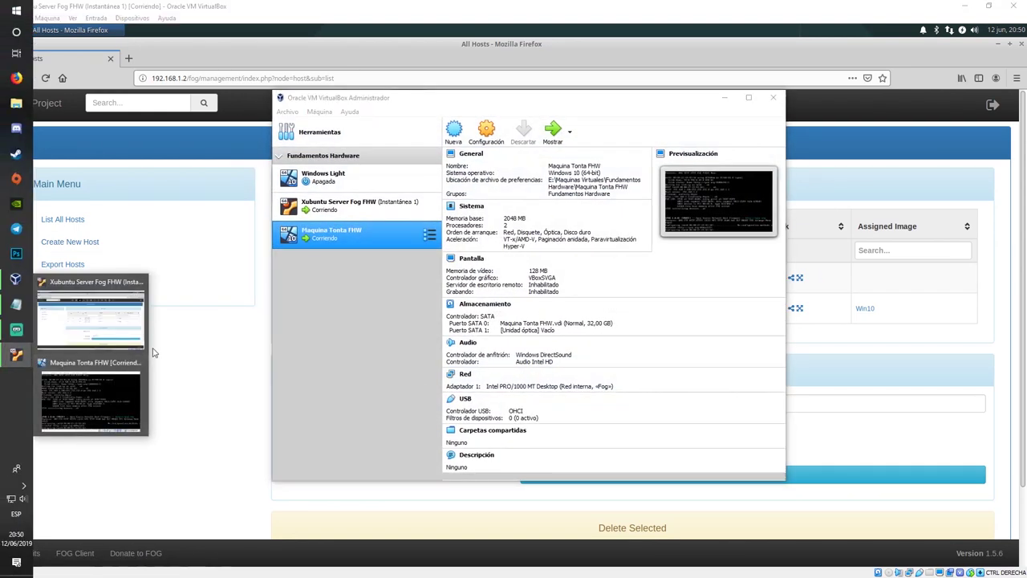
click(88, 353)
click(479, 103)
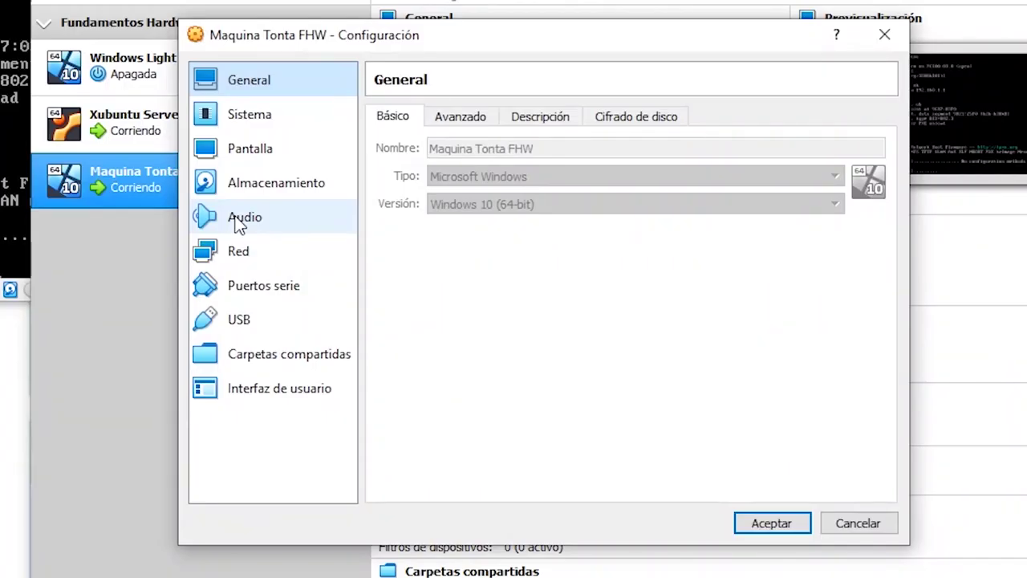
click(378, 271)
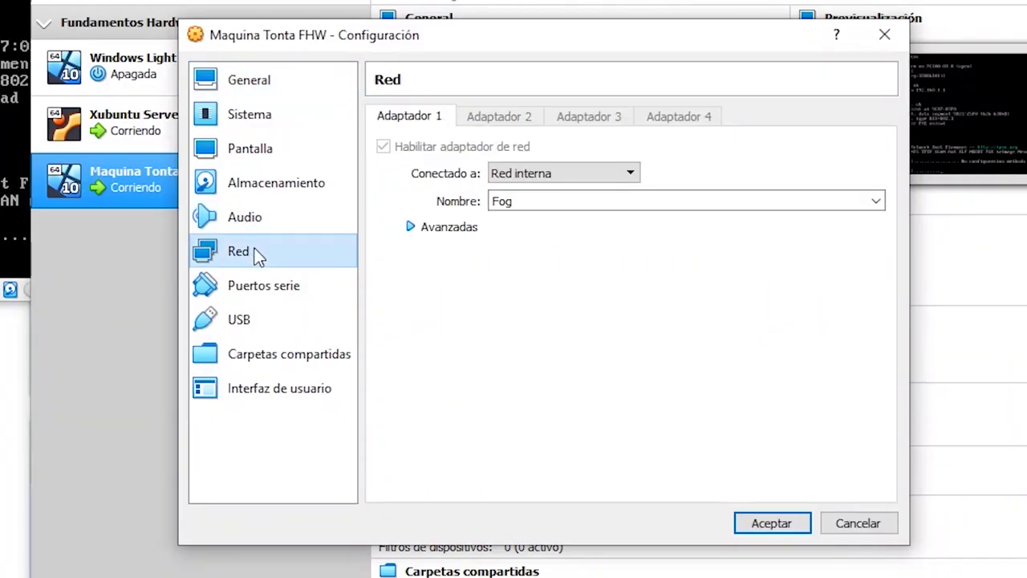
click(414, 229)
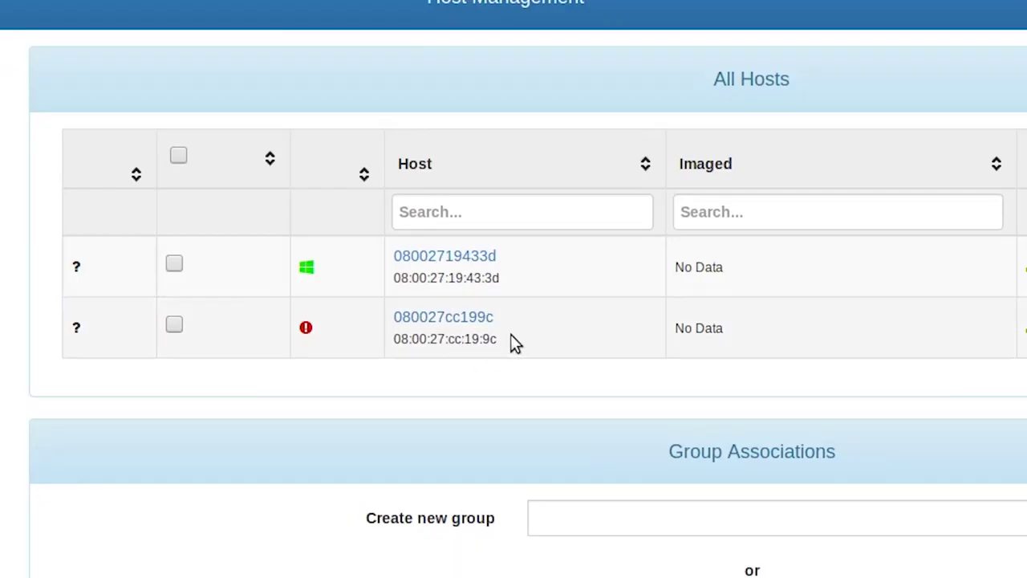
double_click(487, 278)
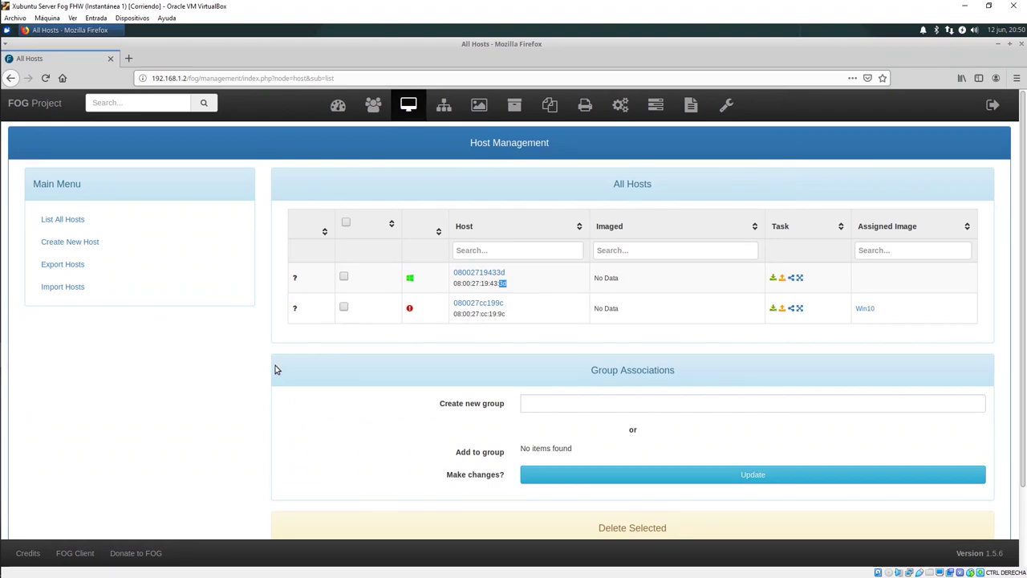
drag(524, 282, 220, 335)
click(211, 338)
Step: Power off Maquina Tonta FHW with Apagar la máquina and confirm
mouse_move(2, 140)
click(16, 290)
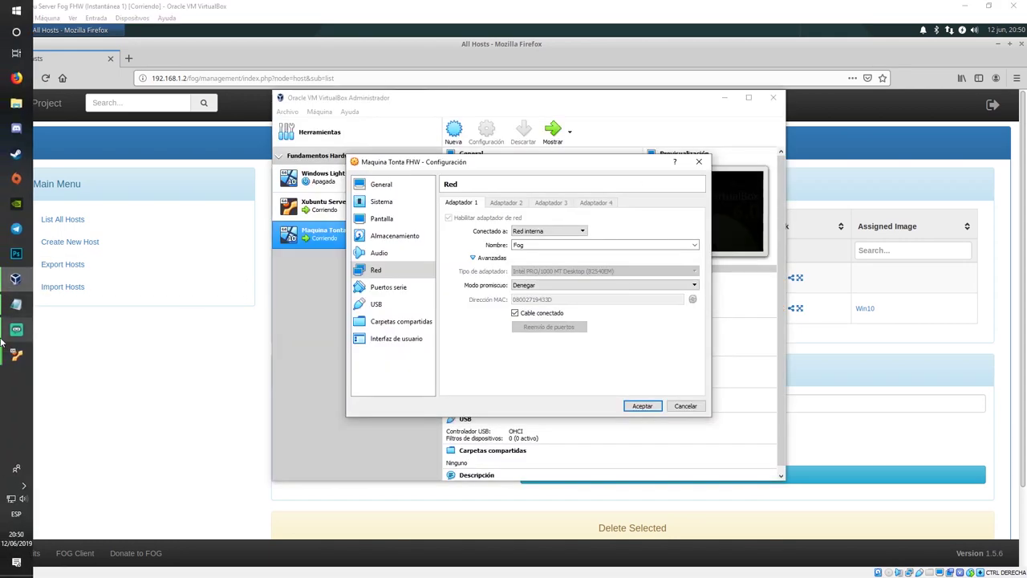
mouse_move(4, 351)
mouse_move(16, 304)
click(80, 385)
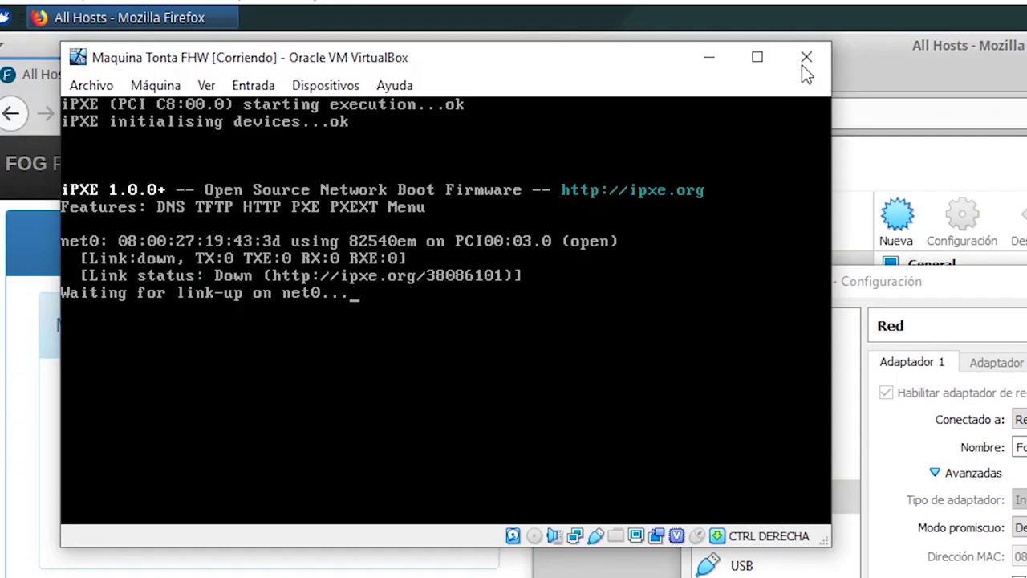
click(802, 65)
click(394, 328)
key(Return)
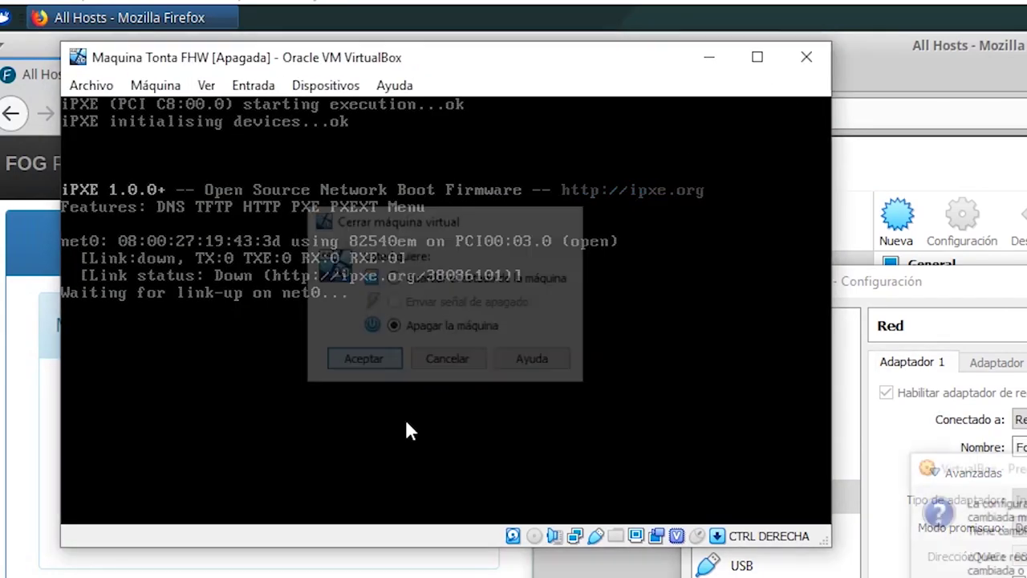
drag(514, 284, 453, 284)
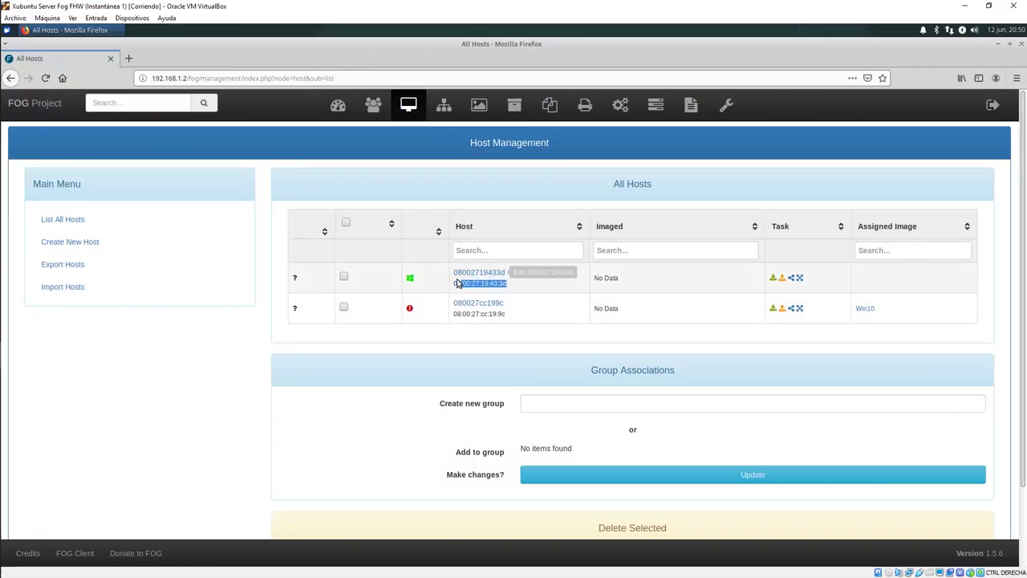
click(540, 287)
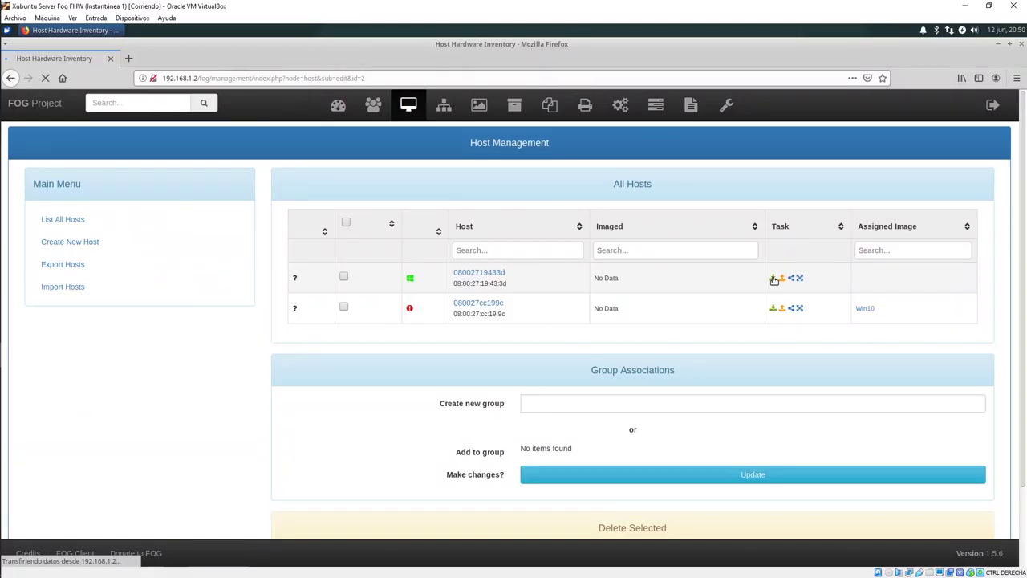
click(510, 267)
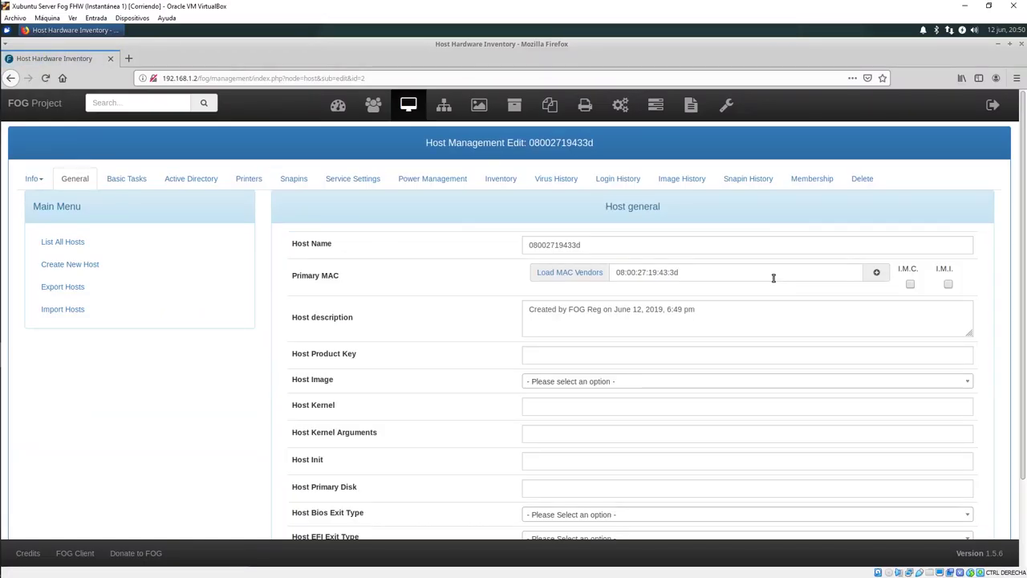
click(559, 384)
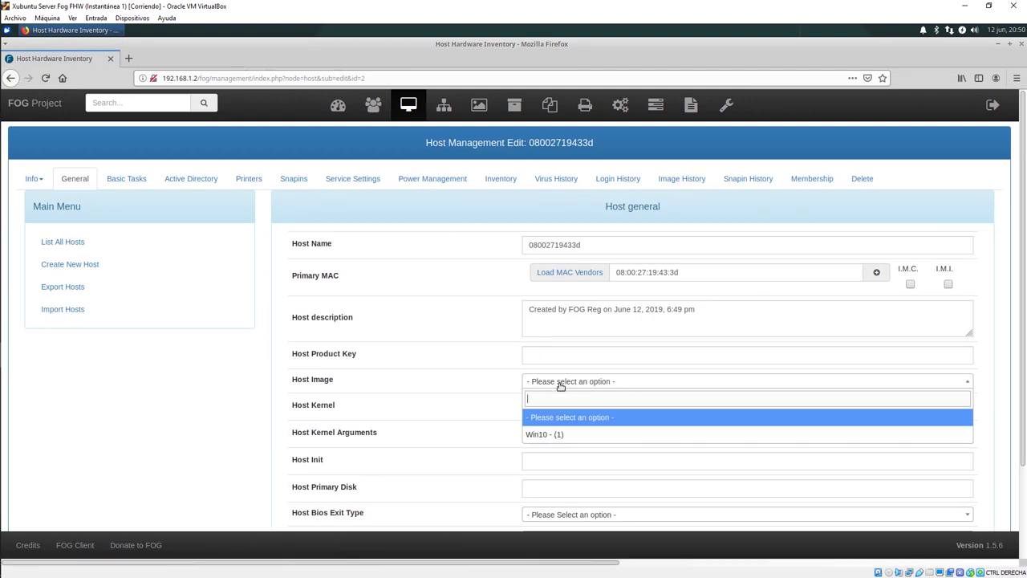
click(553, 434)
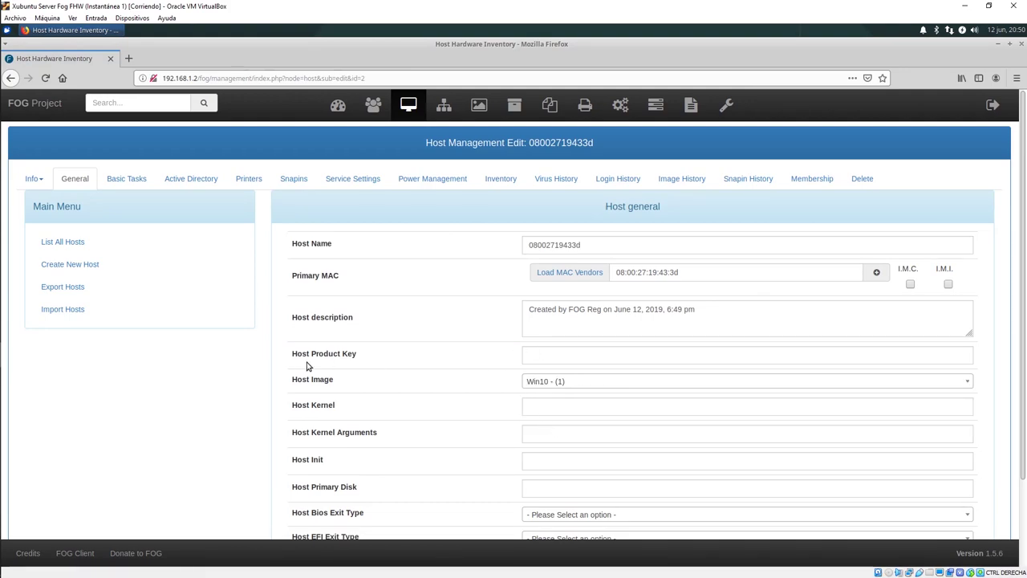
scroll(307, 366, down, 3)
click(690, 470)
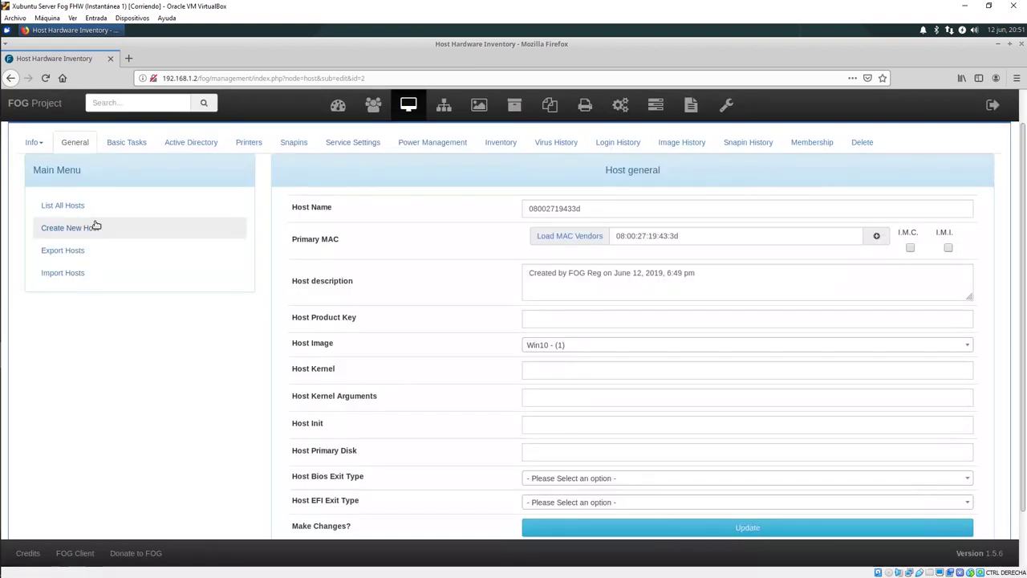
click(81, 207)
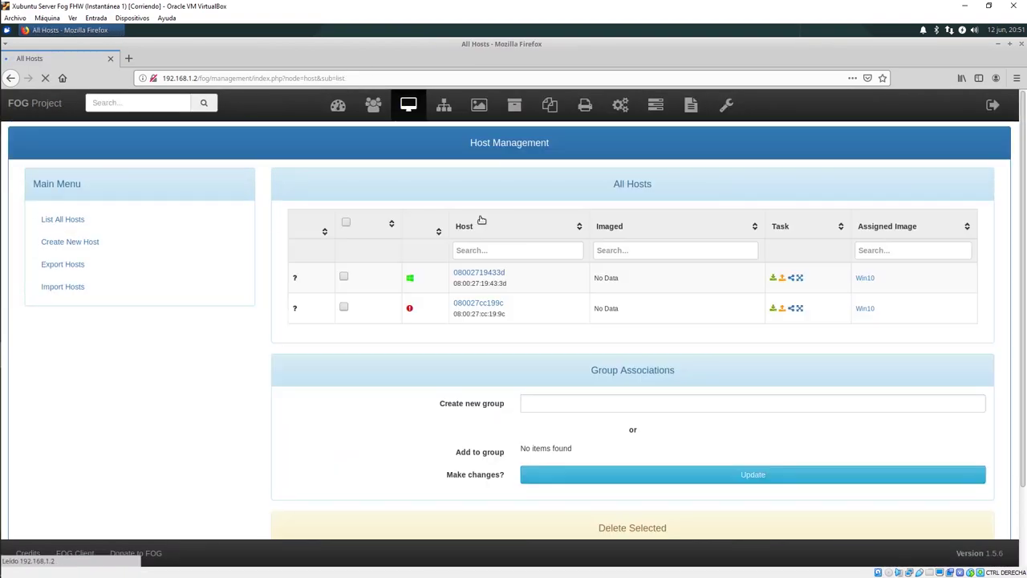
drag(516, 293, 450, 291)
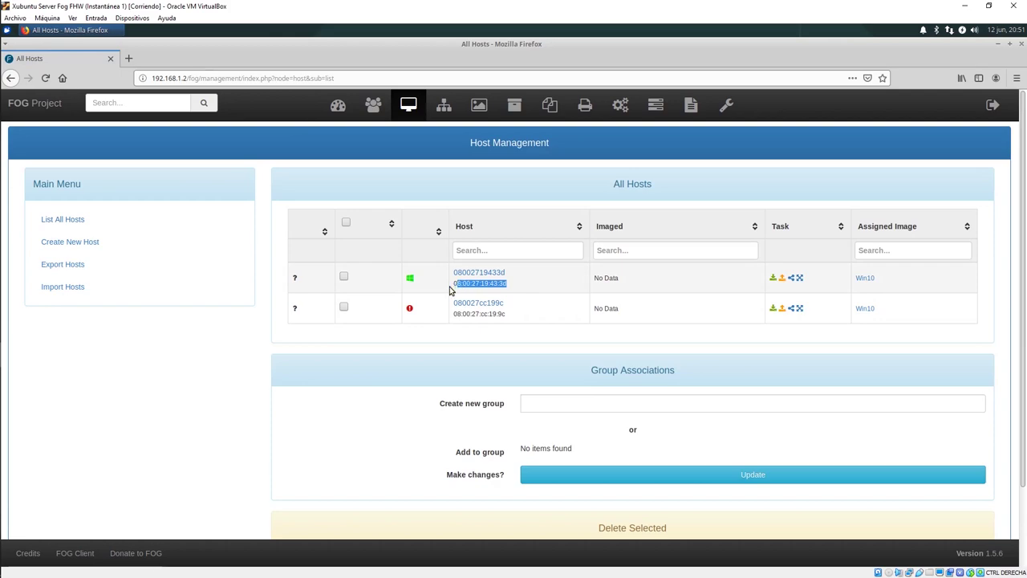
click(772, 277)
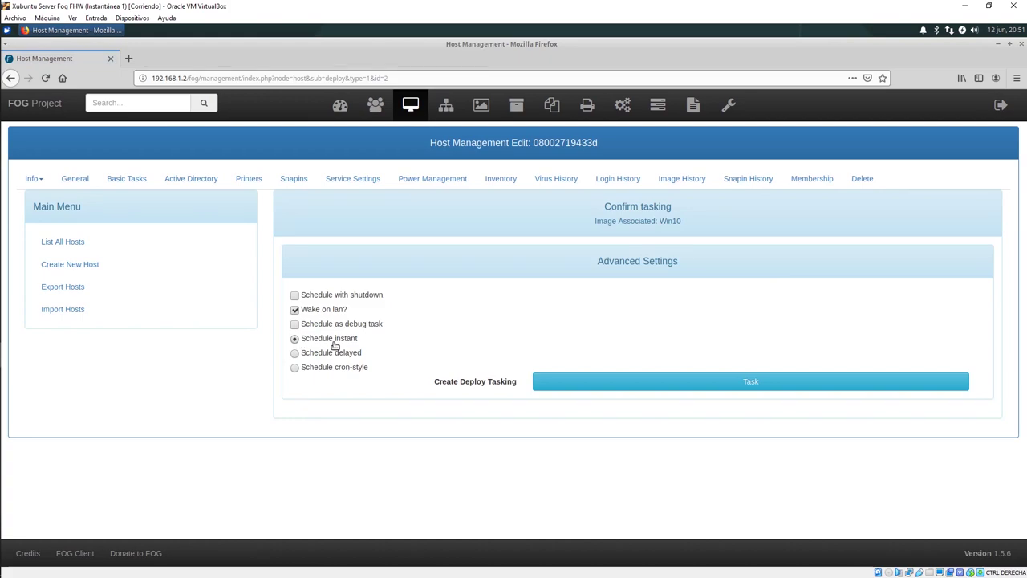
drag(428, 382, 515, 386)
click(678, 381)
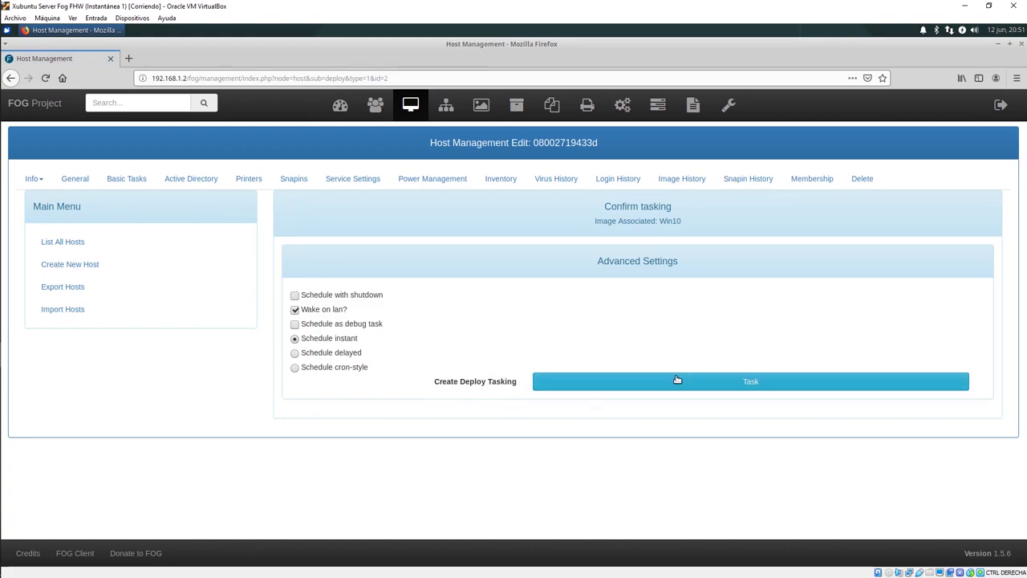
click(678, 382)
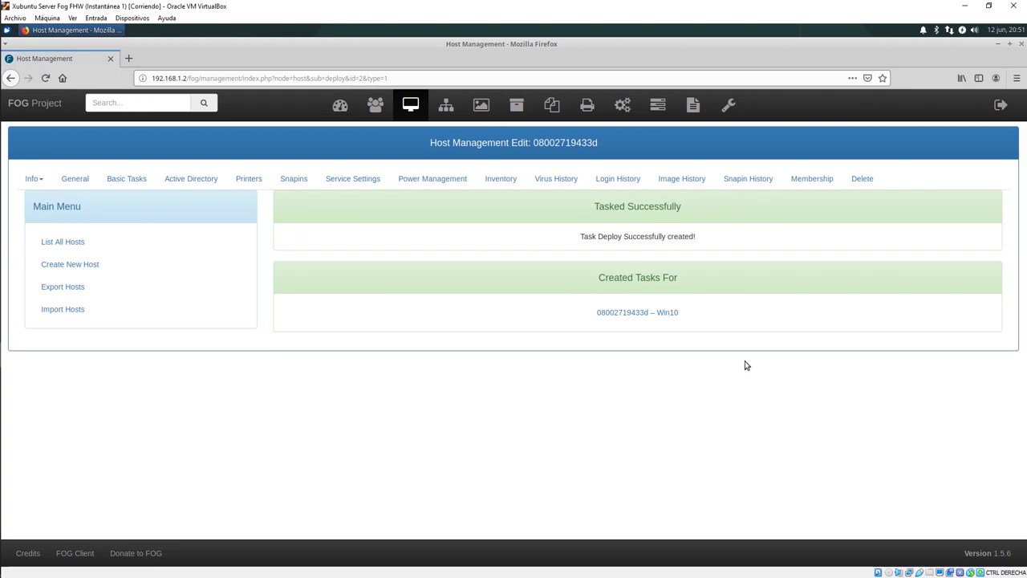
click(655, 106)
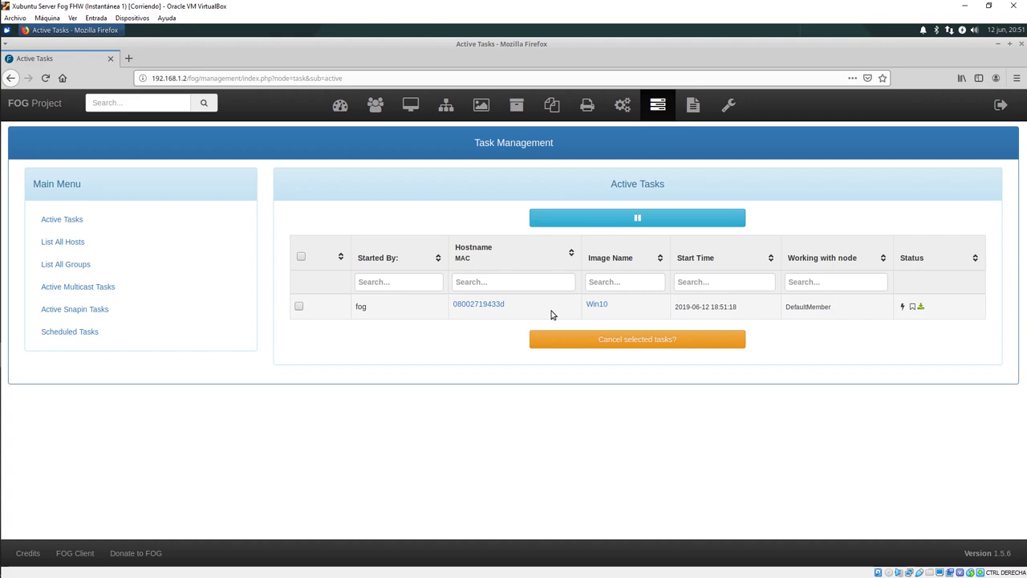
Step: Start the Maquina Tonta FHW virtual machine from the VirtualBox Manager
drag(451, 303, 503, 314)
click(493, 315)
mouse_move(1, 229)
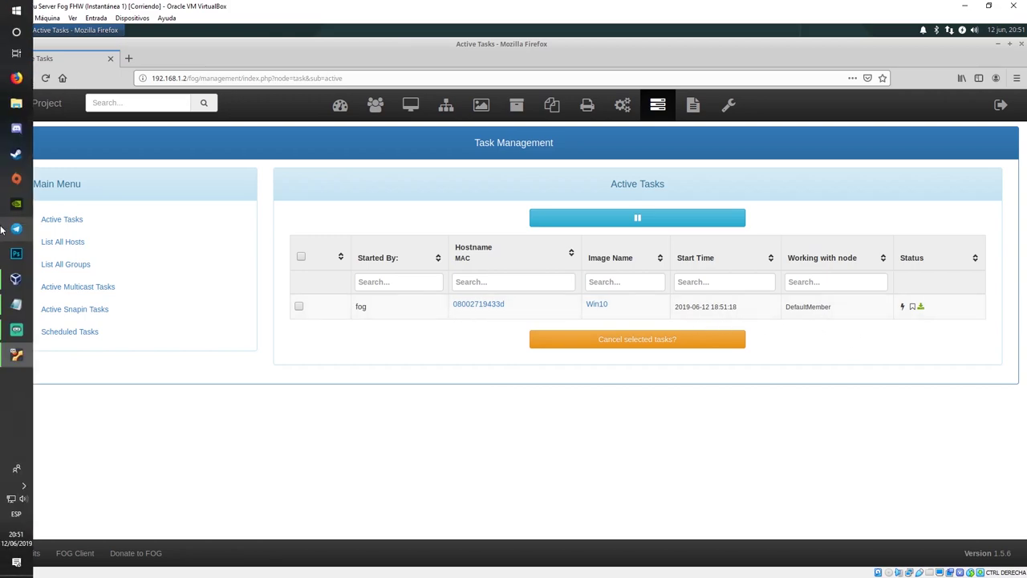
click(16, 278)
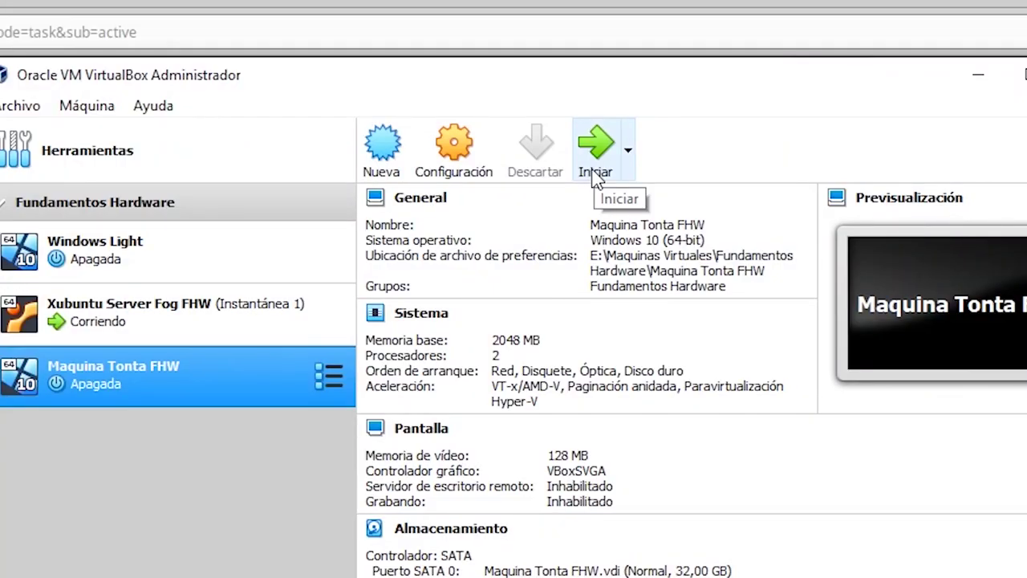
click(594, 173)
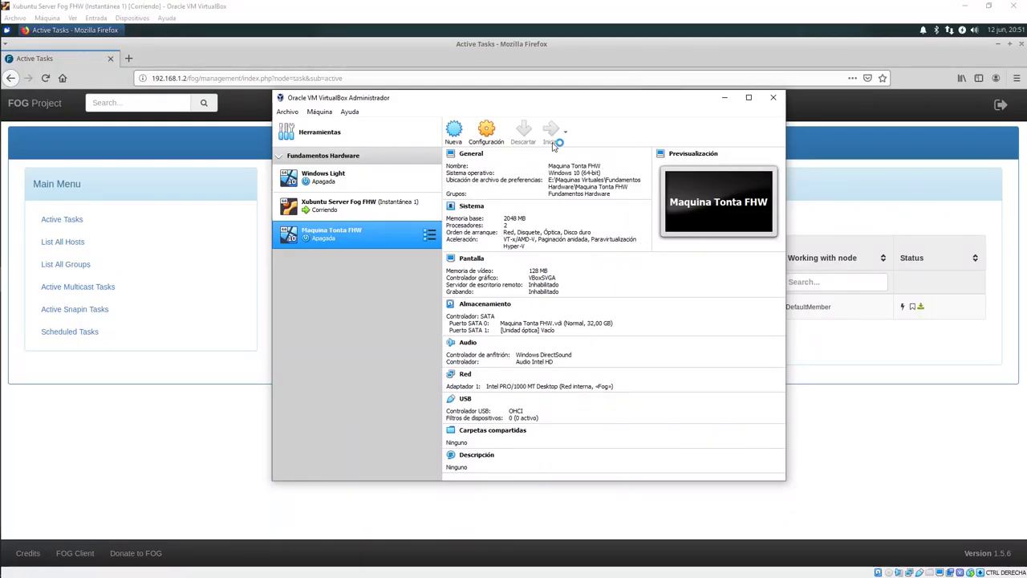
Step: Minimize the Manager and bring the running Maquina Tonta FHW window forward
click(724, 97)
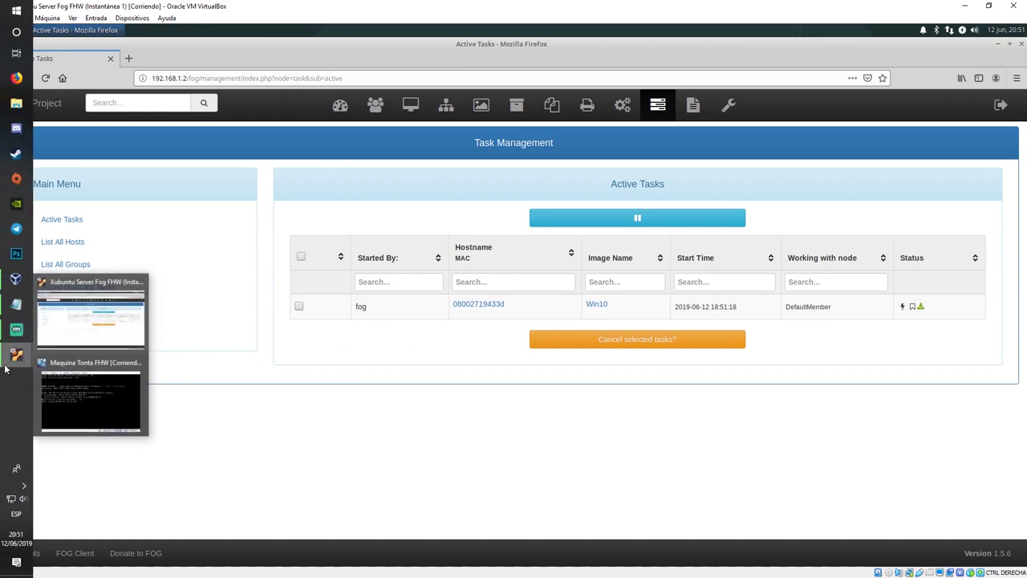
mouse_move(16, 354)
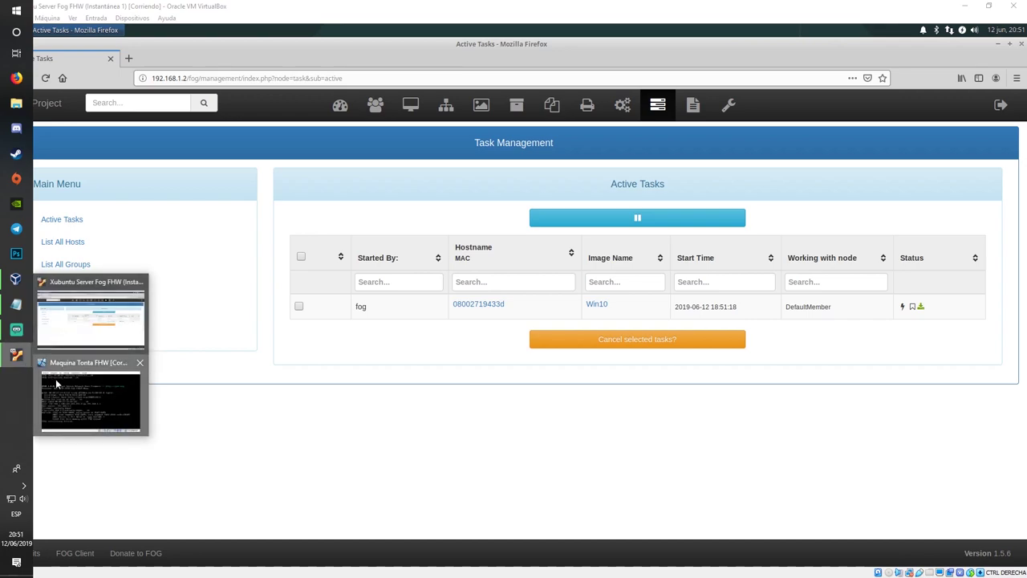
click(91, 358)
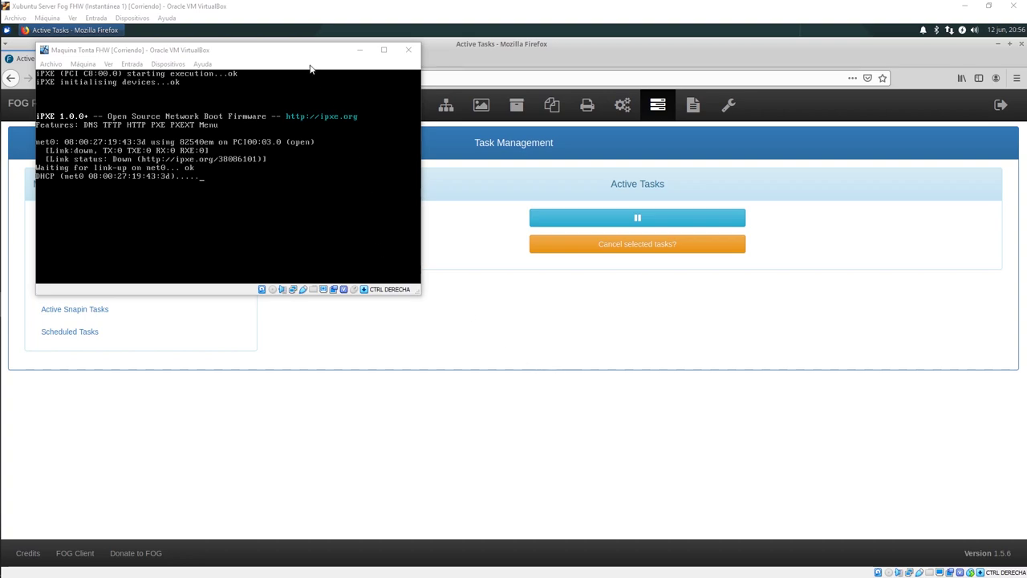
Step: Power off the running Maquina Tonta FHW machine with 'Apagar la máquina'
click(409, 49)
click(186, 201)
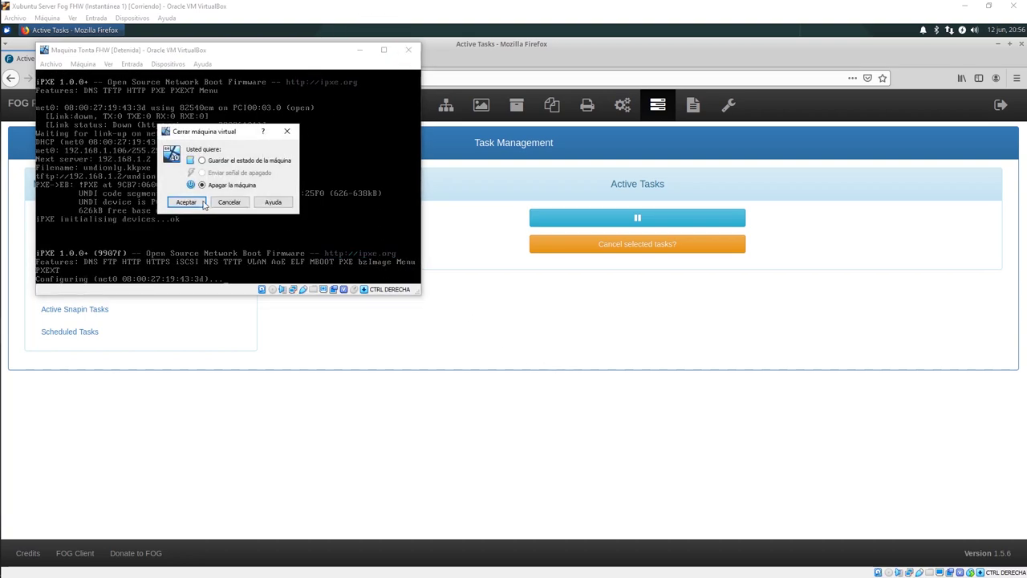
click(203, 202)
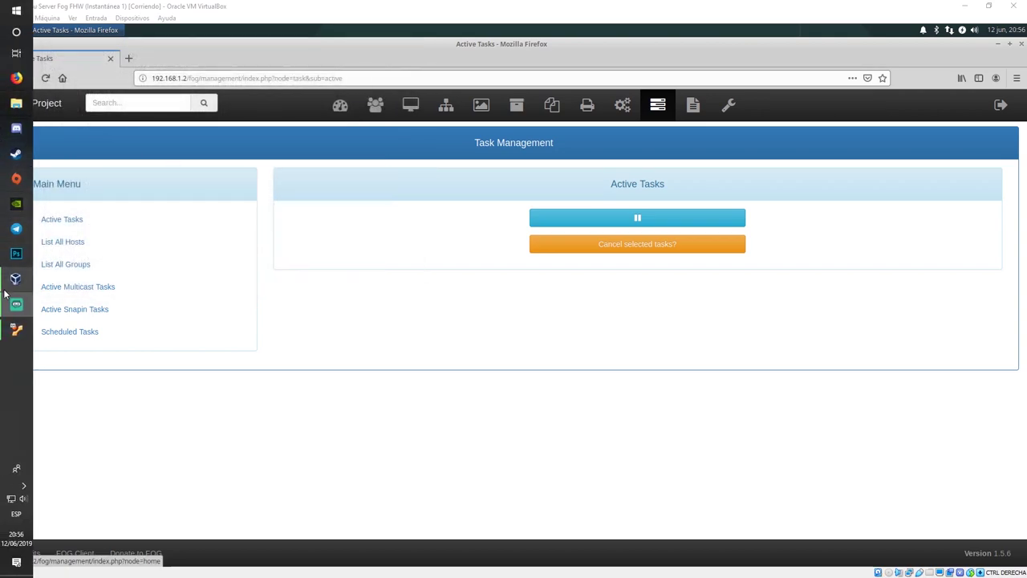
Step: In Sistema settings, uncheck Red and move it to the bottom of the boot order
click(16, 292)
click(486, 133)
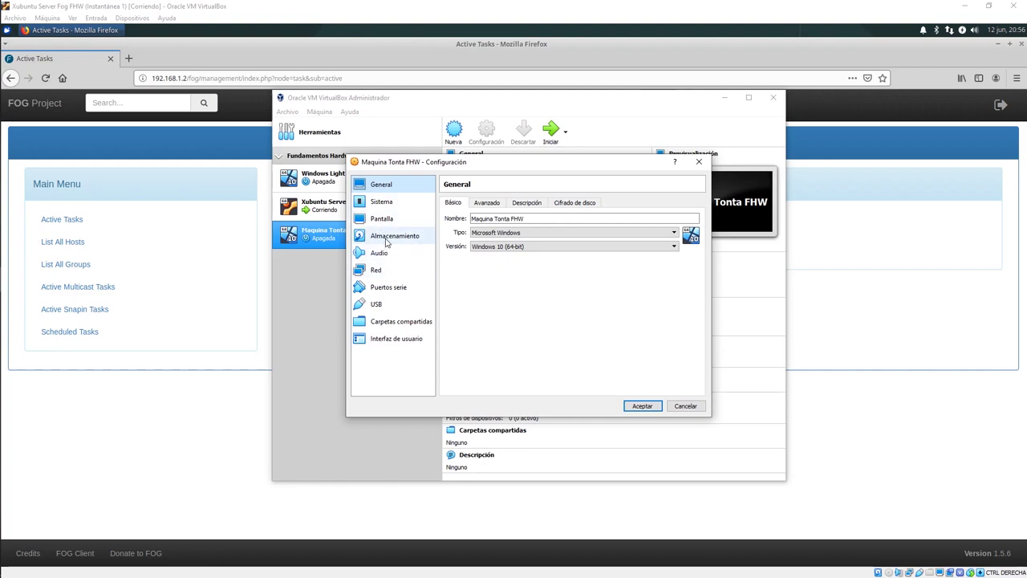
click(383, 219)
click(383, 202)
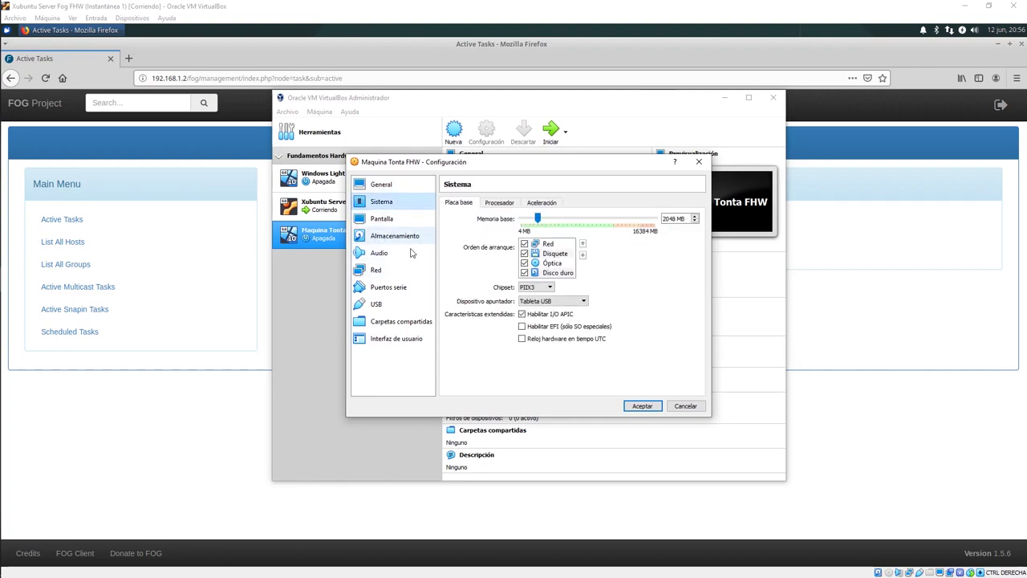
click(523, 243)
click(583, 254)
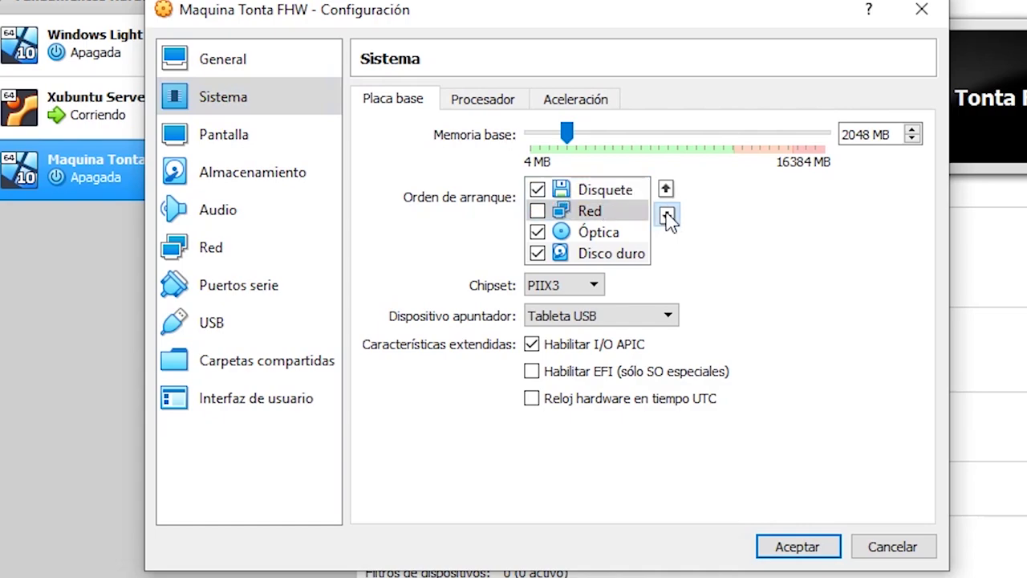
click(667, 215)
click(666, 215)
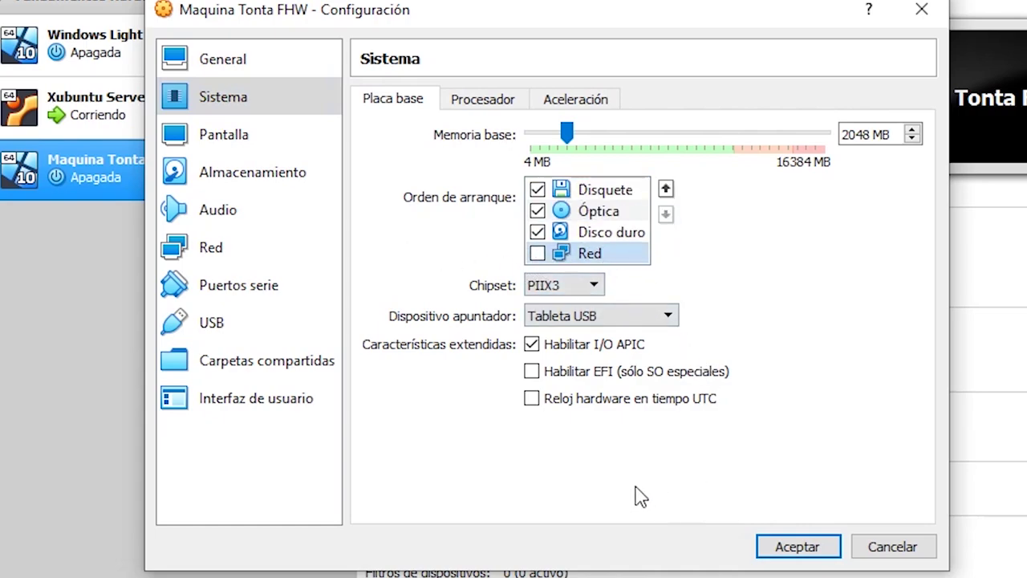
click(768, 549)
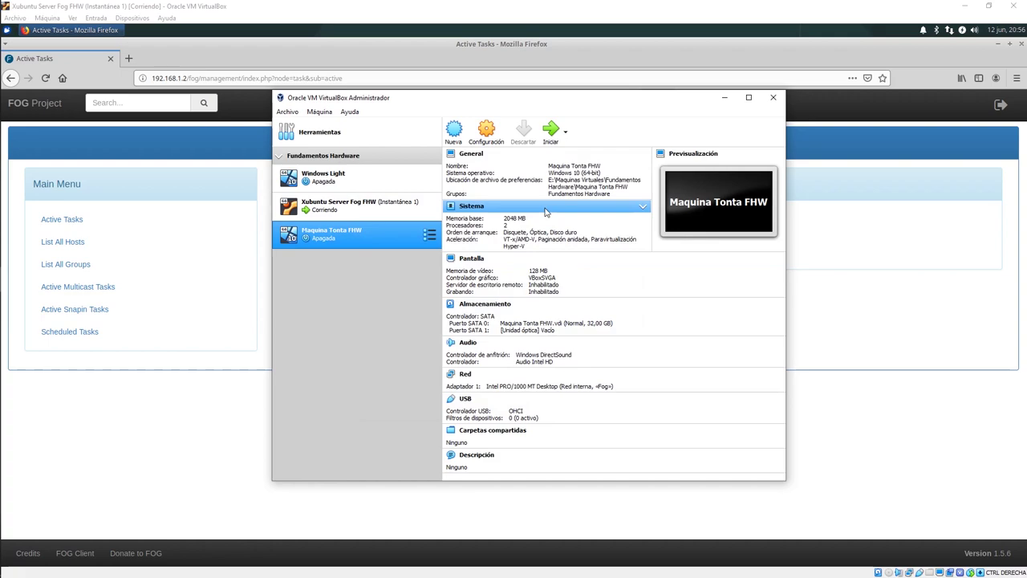
Step: Start Maquina Tonta FHW from disk and sign in with the account password
click(345, 178)
click(344, 229)
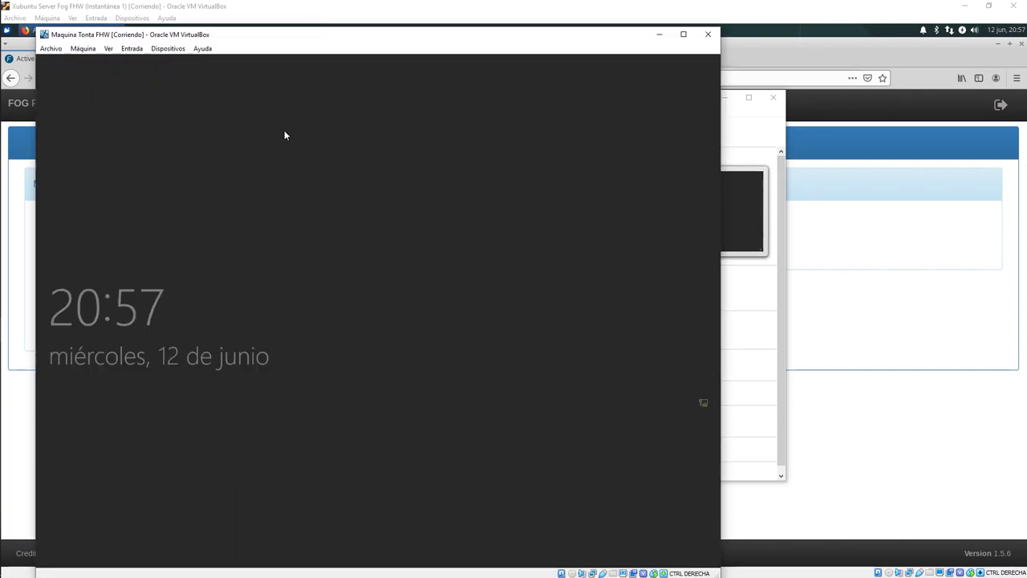
click(333, 515)
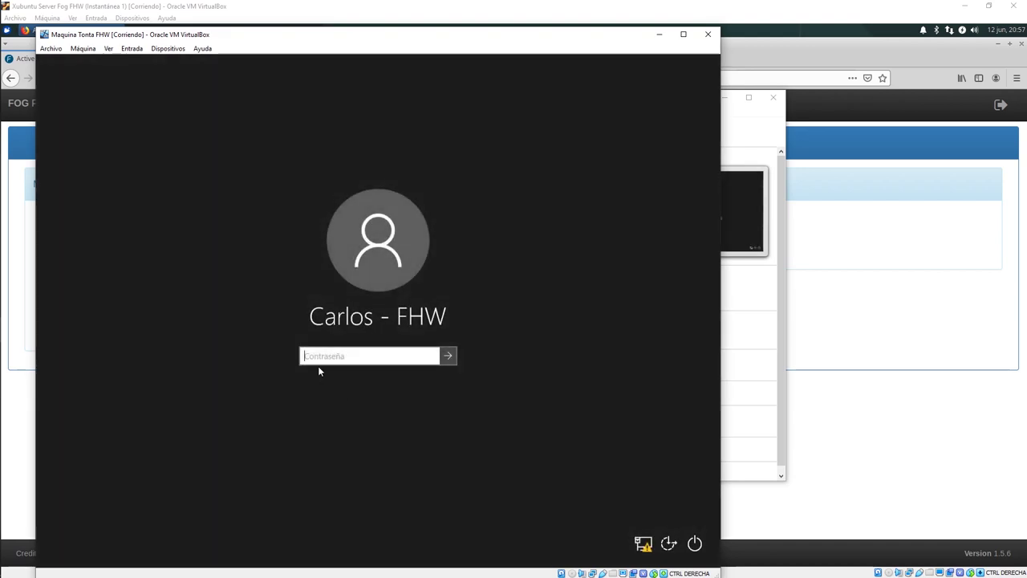
text(1234)
key(Return)
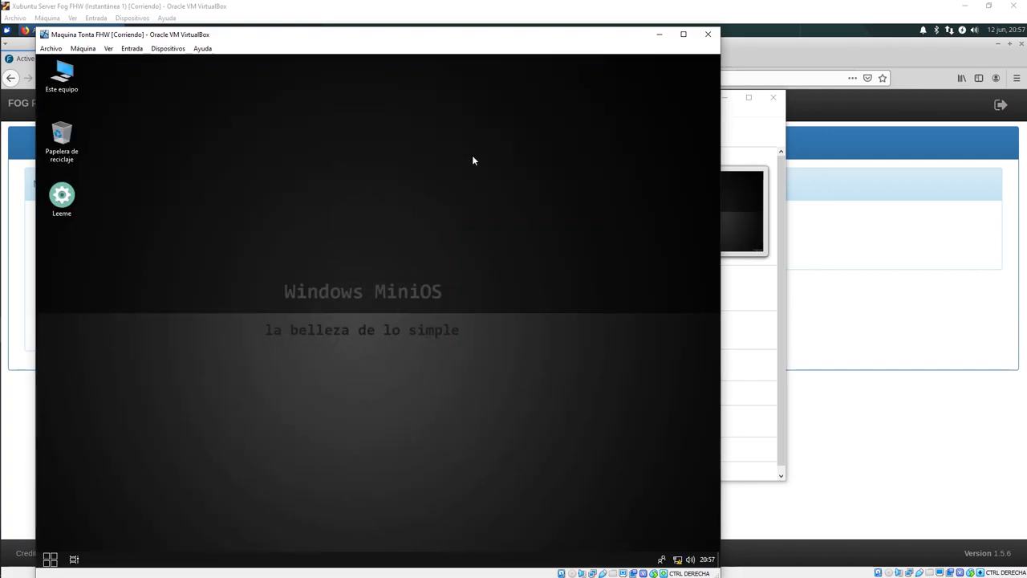
Step: Rearrange the VirtualBox Manager and enlarge the VM window side by side
drag(474, 161, 249, 374)
click(749, 140)
drag(589, 105, 782, 104)
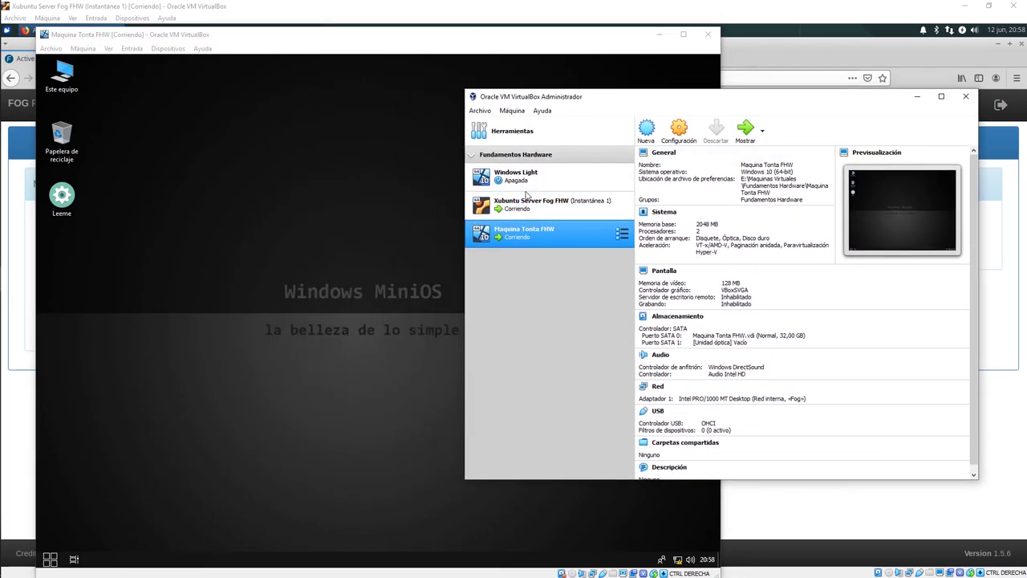
click(516, 154)
click(512, 239)
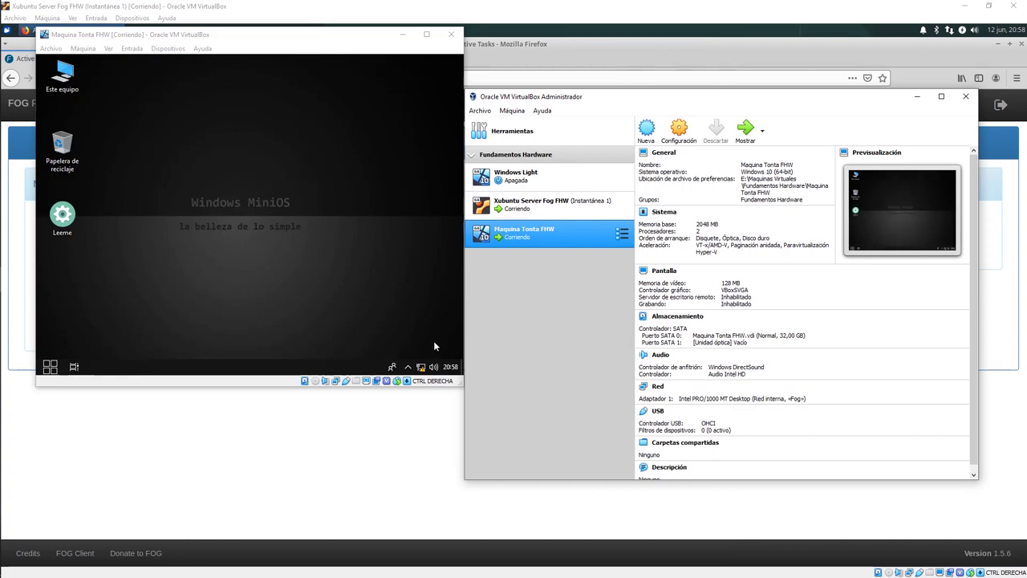
click(387, 280)
drag(463, 383, 538, 481)
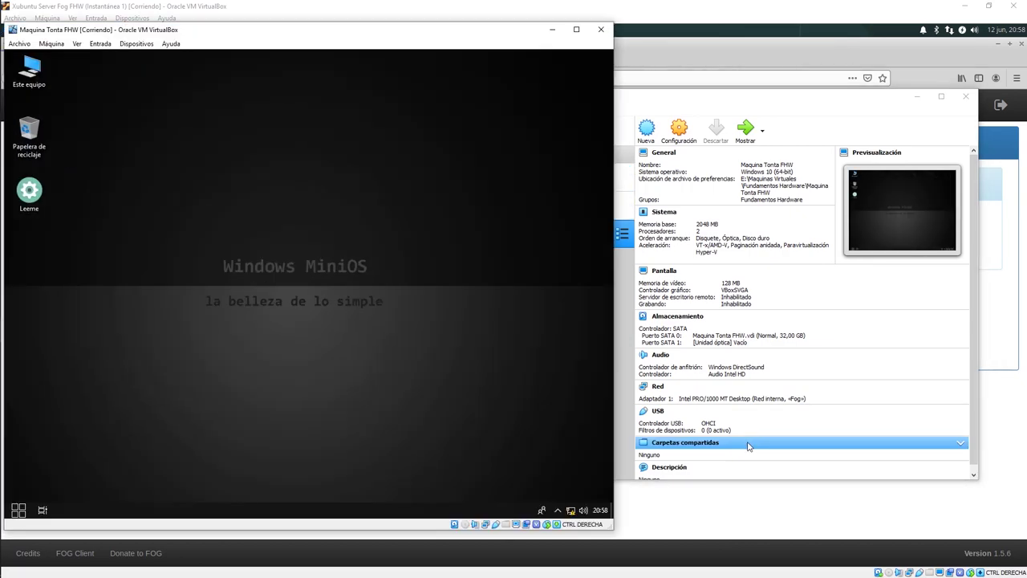
drag(758, 104, 584, 102)
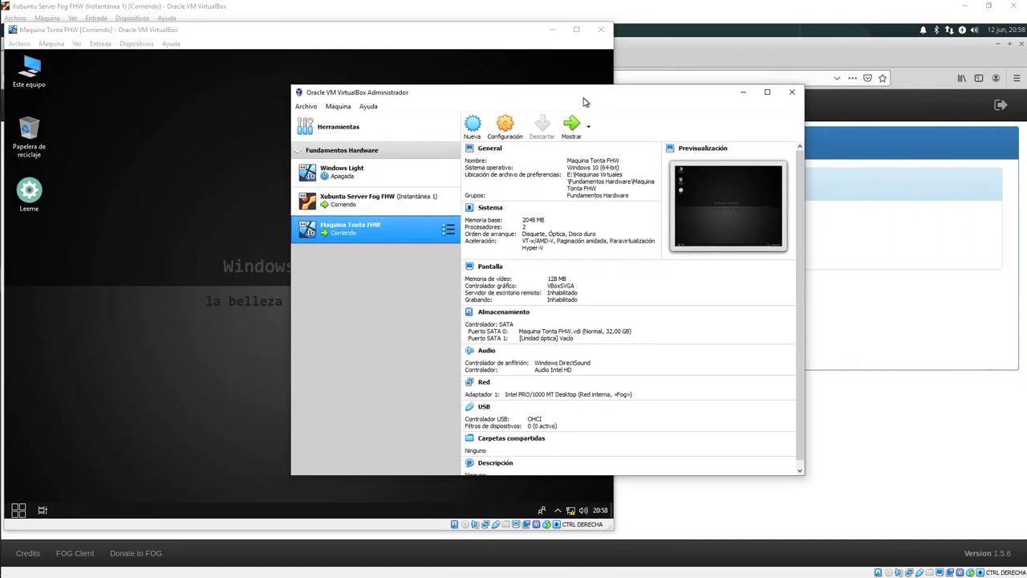